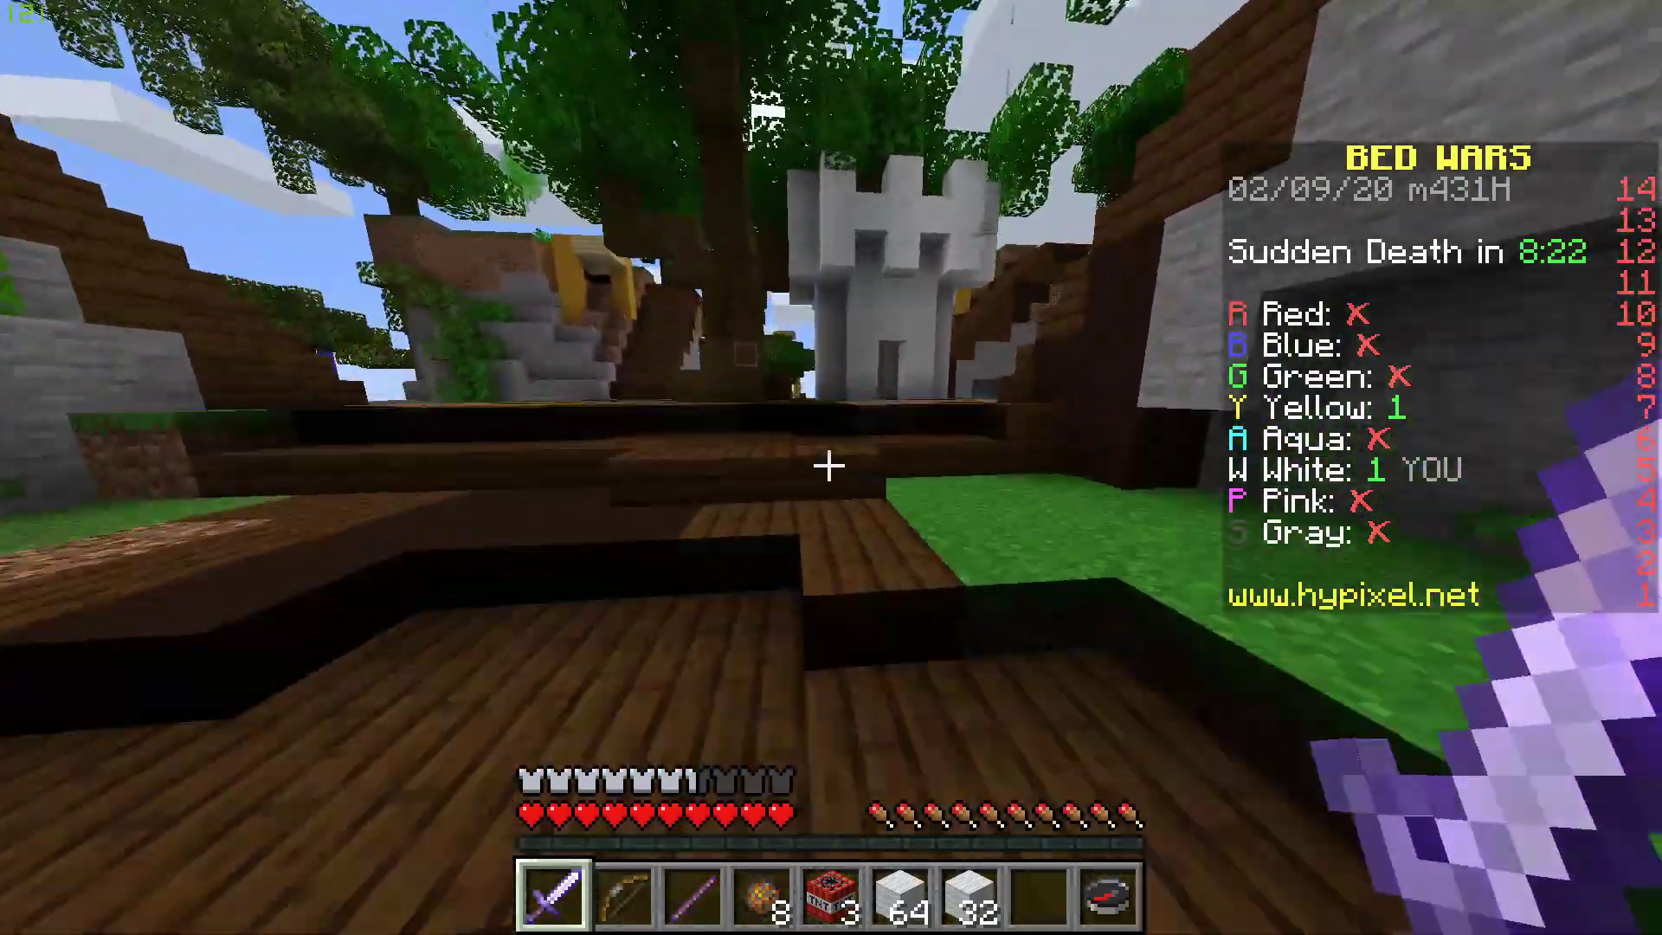
{"action": "key", "text": "w"}
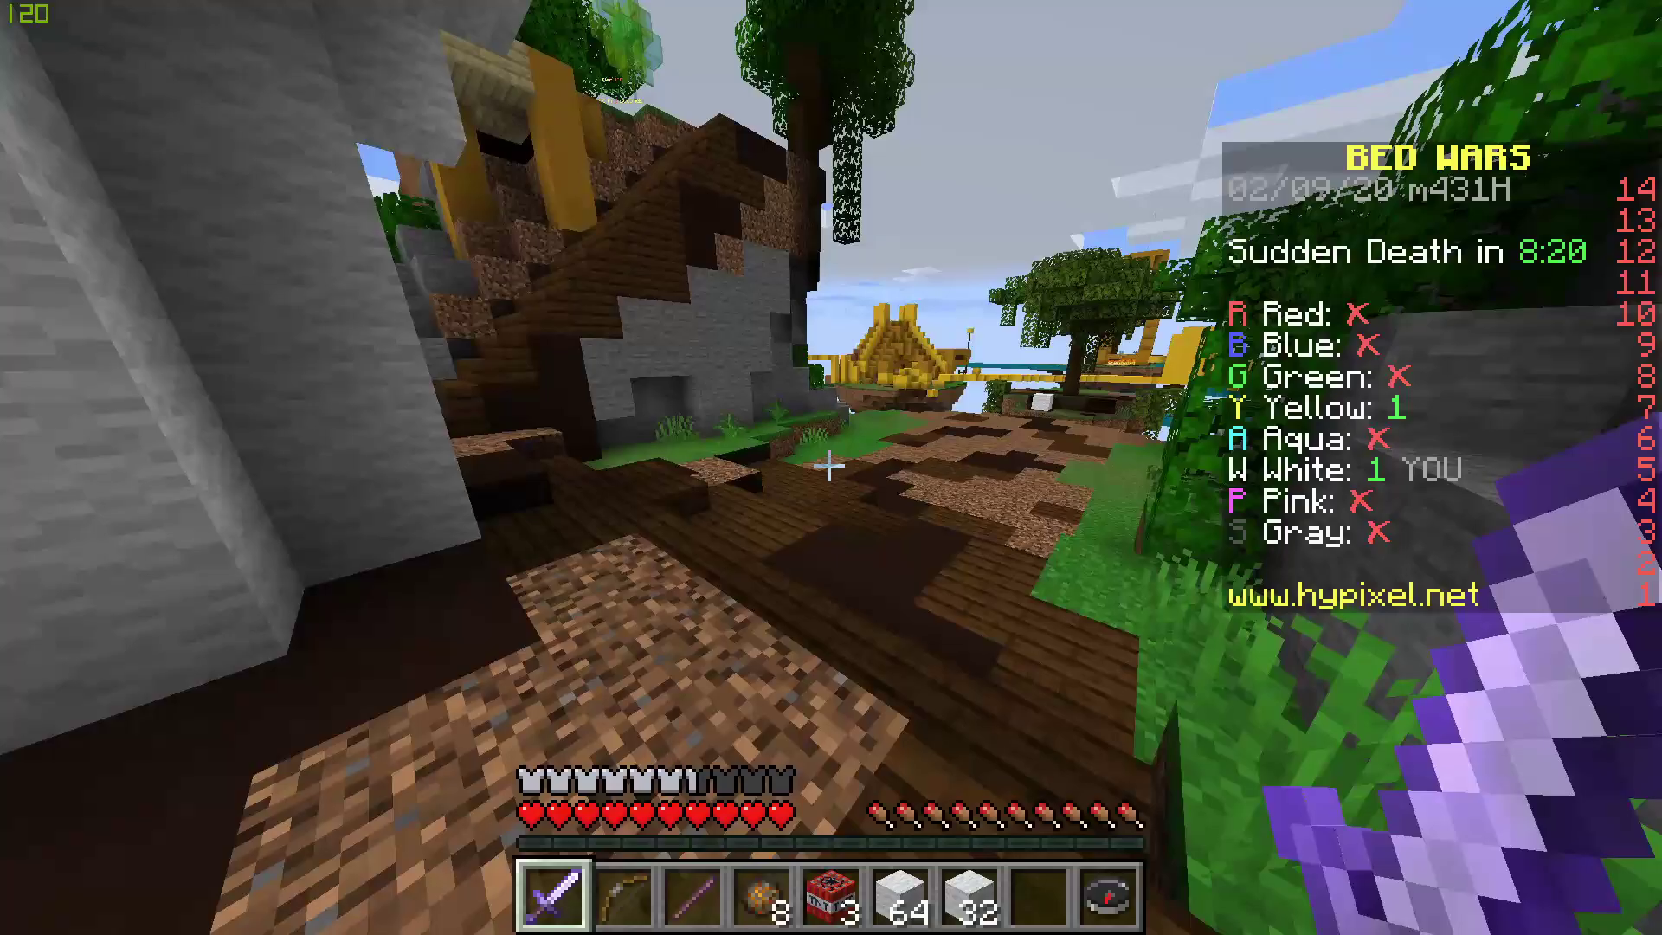
{"action": "key", "text": "5"}
{"action": "key", "text": "4"}
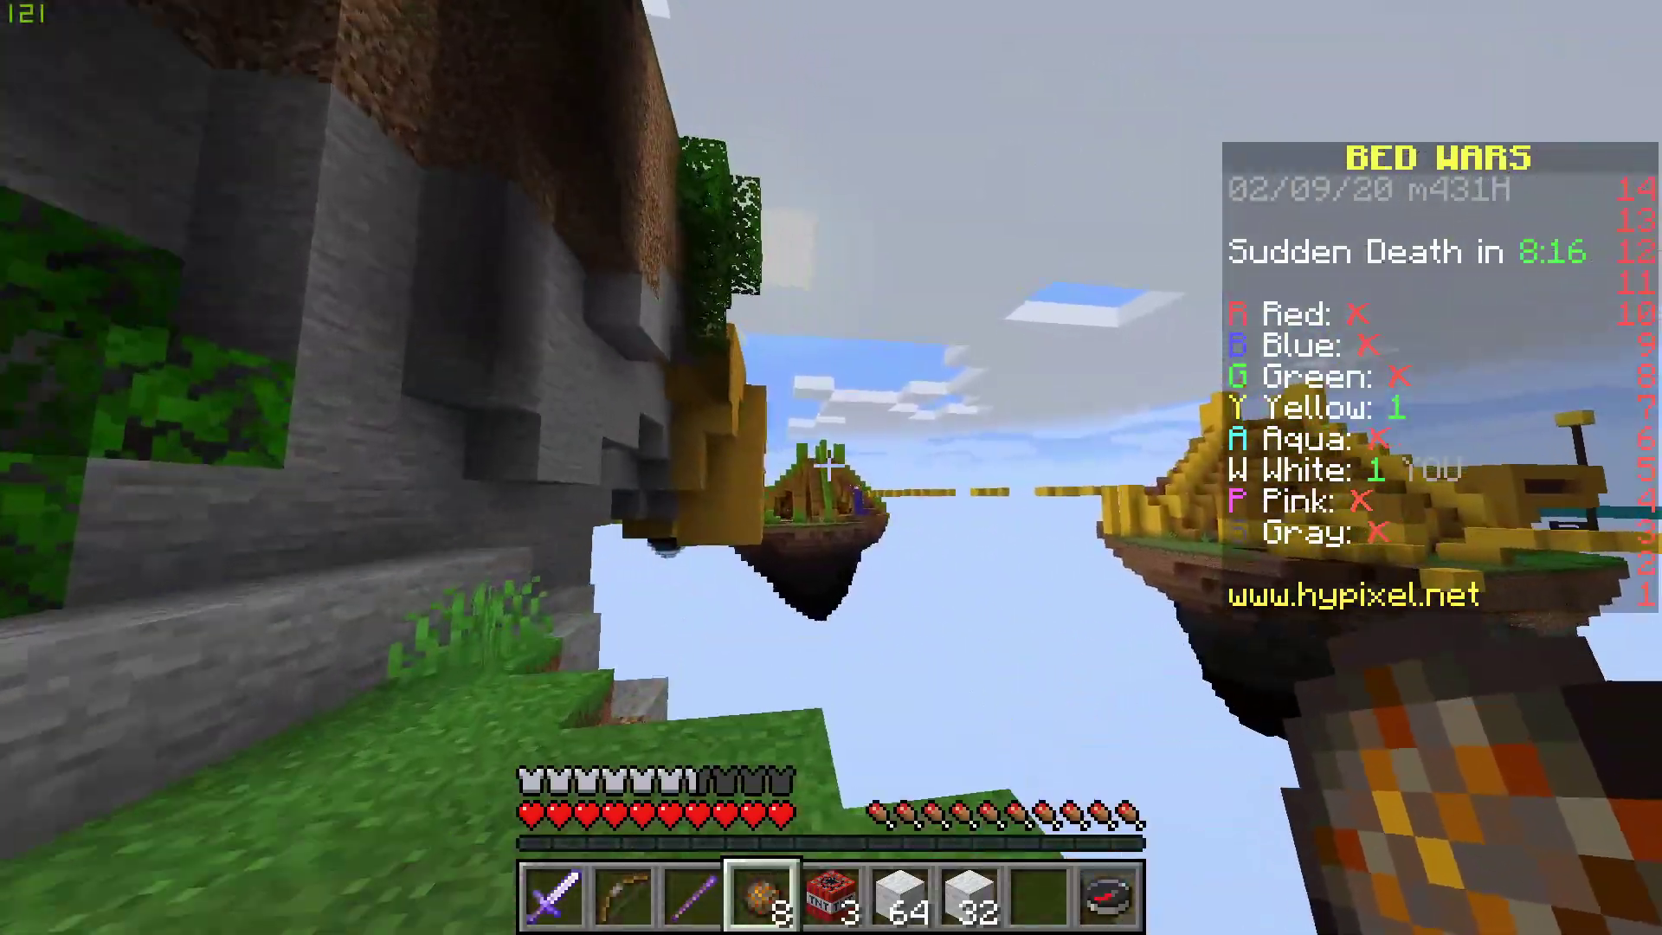
{"action": "right_click", "coordinate": [829, 465]}
{"action": "key", "text": "w"}
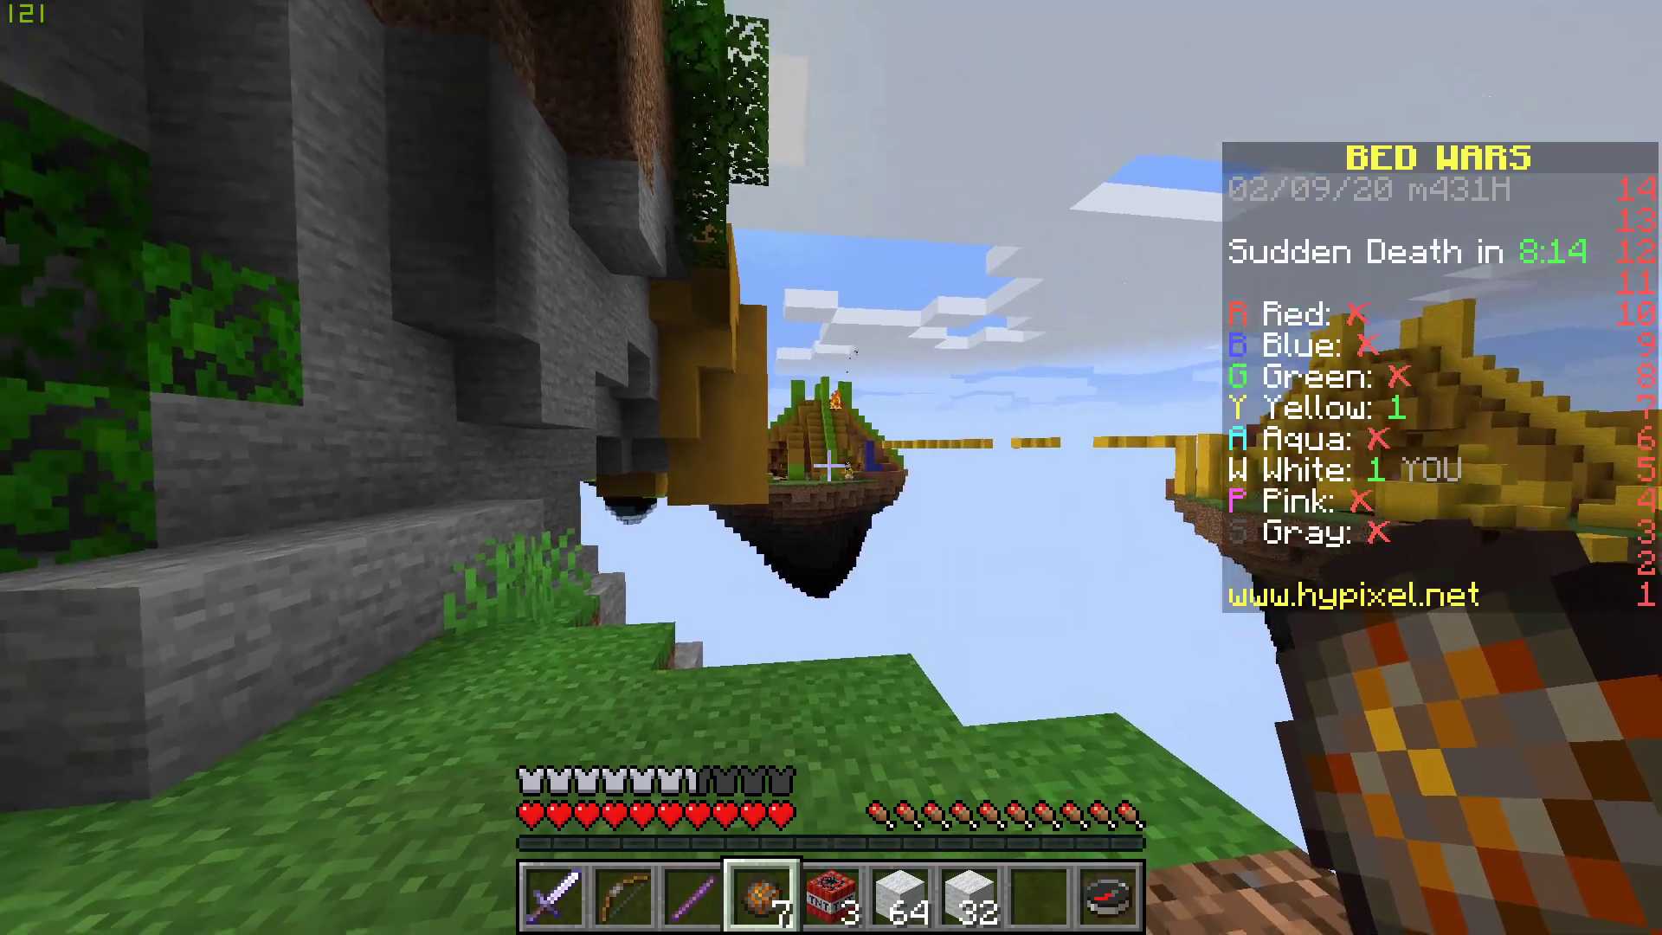
{"action": "key", "text": "w"}
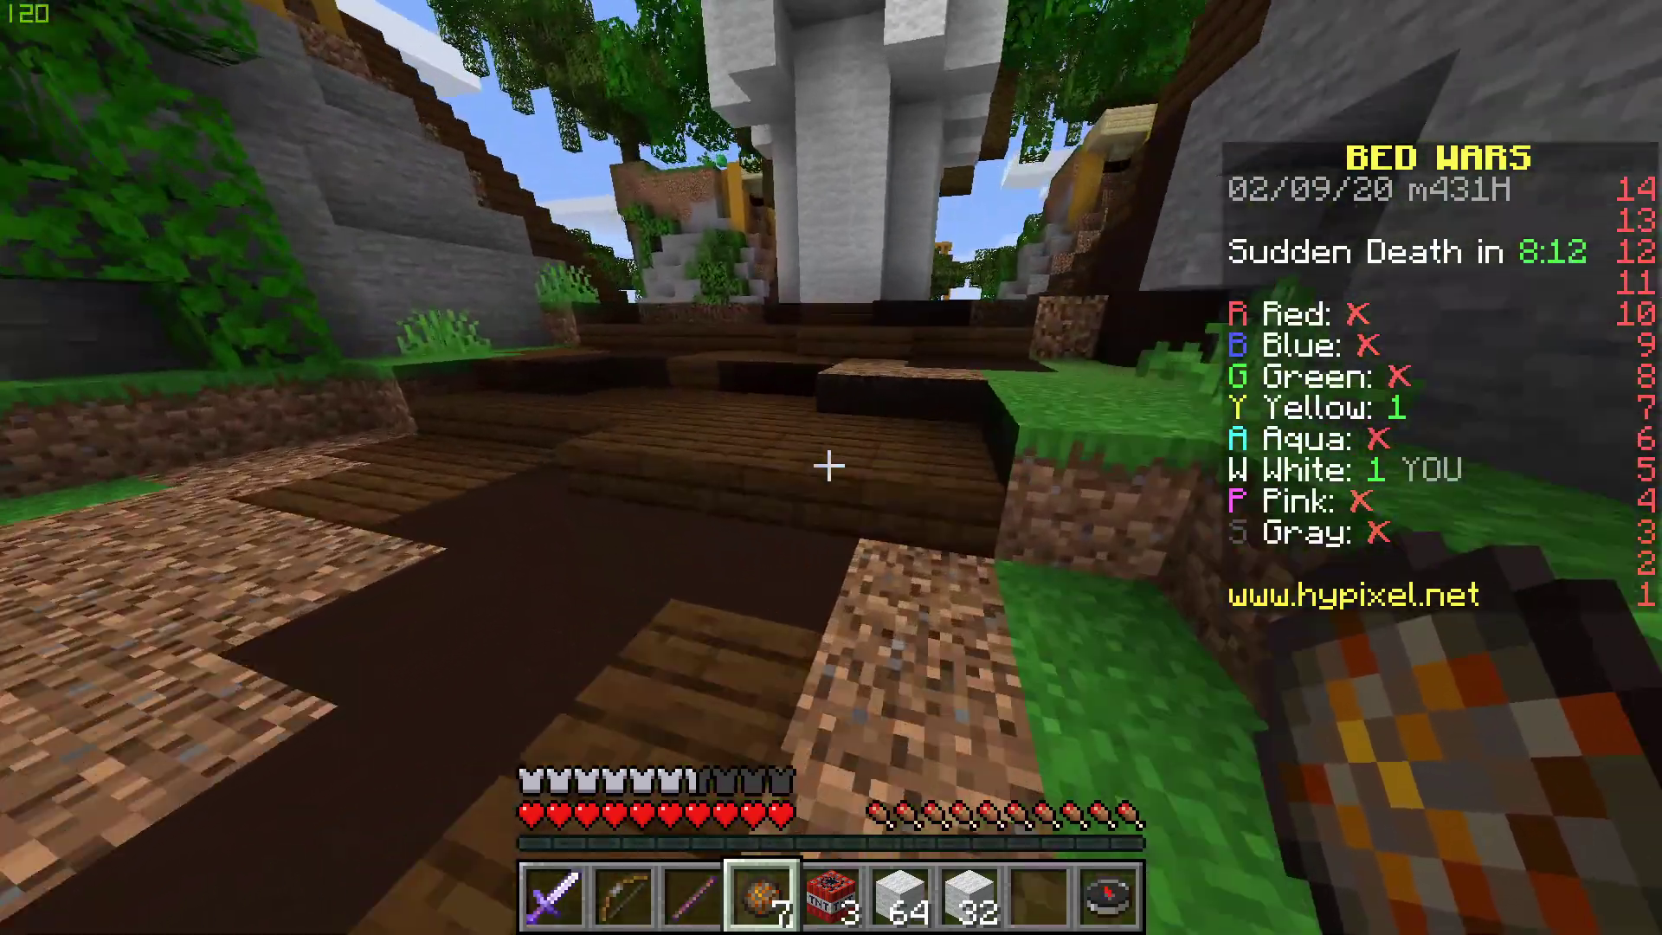
{"action": "key", "text": "w"}
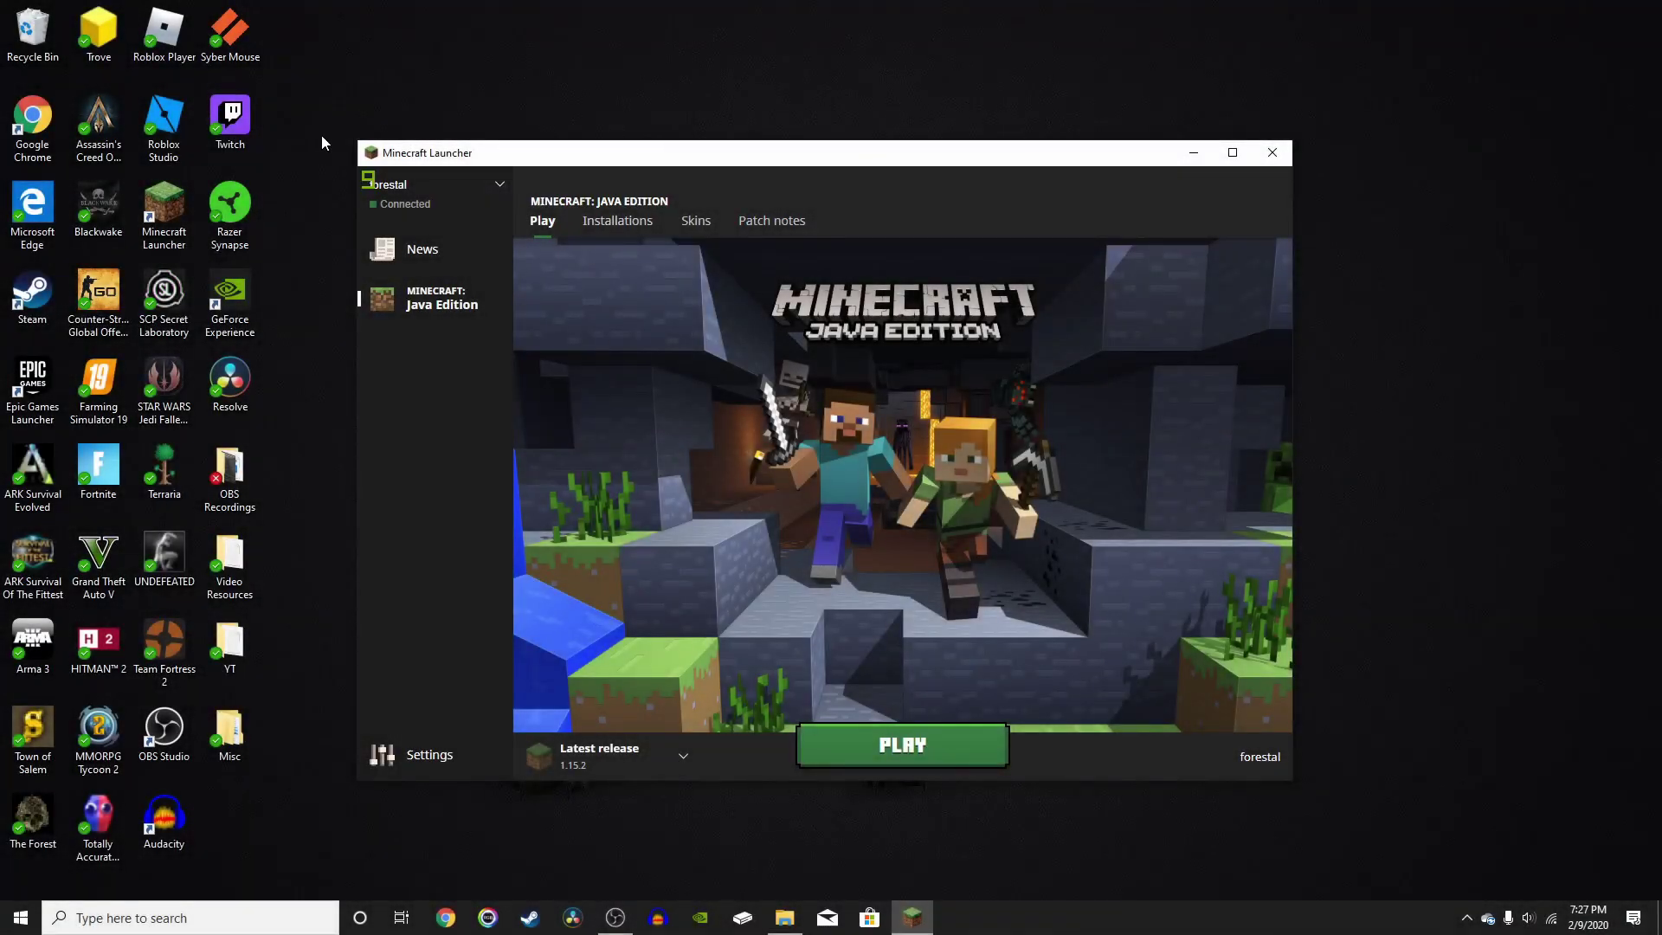
Check which Minecraft: Java Edition versions the launcher's play page offers.
{"action": "left_click", "coordinate": [684, 761]}
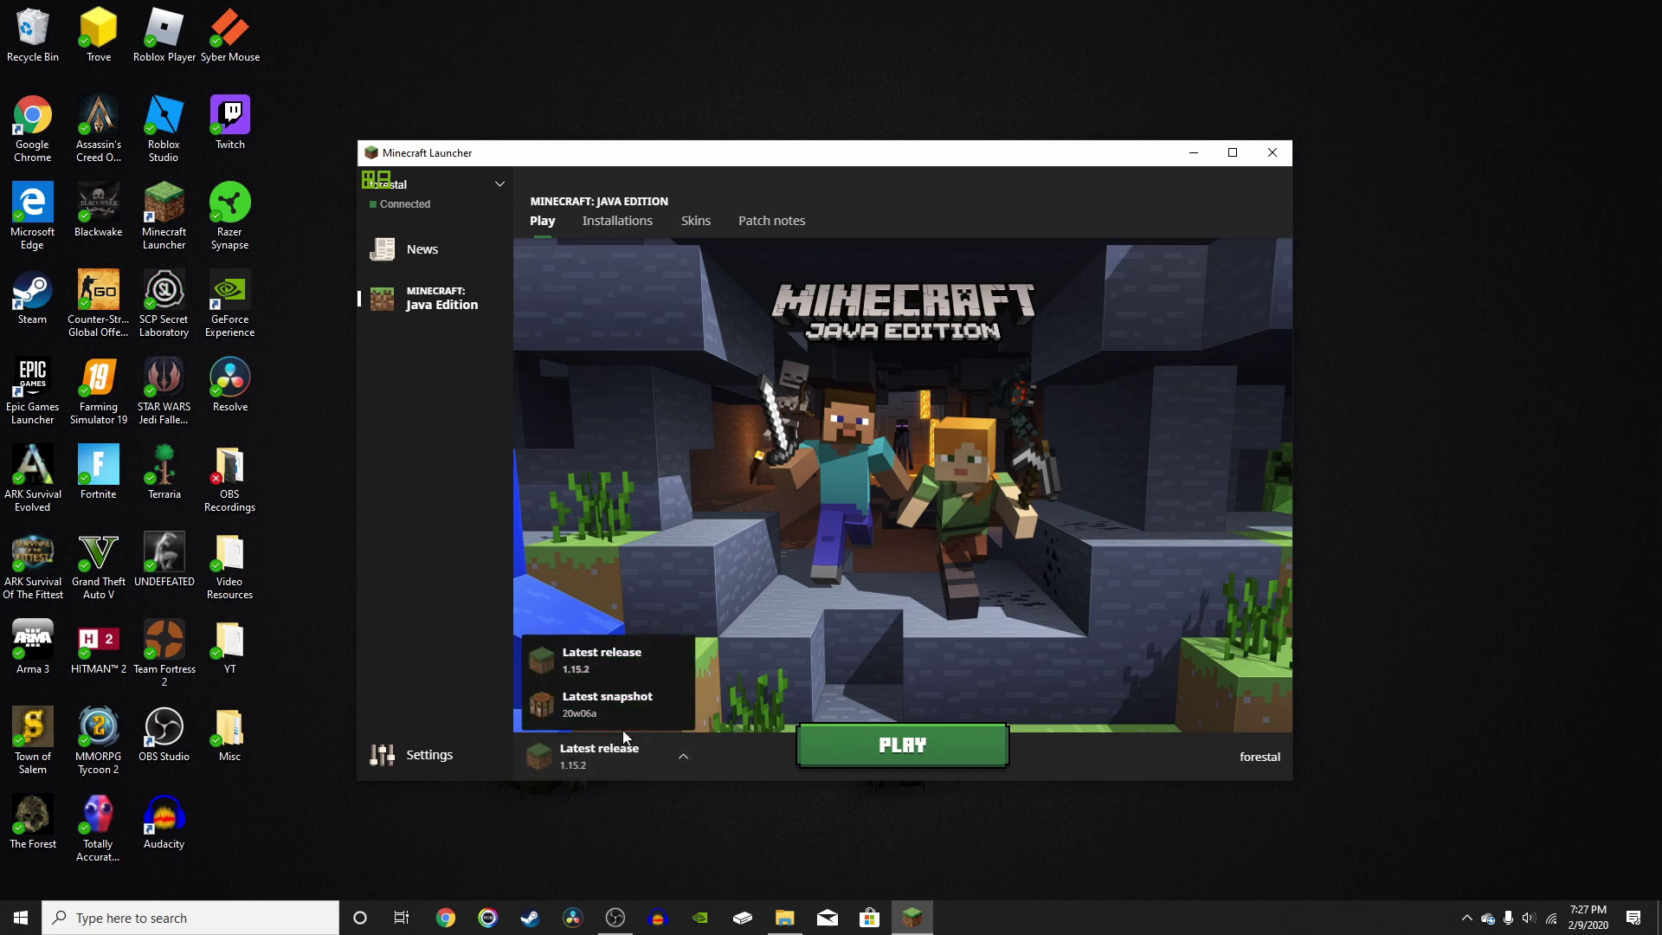
{"action": "left_click", "coordinate": [749, 482]}
{"action": "left_click", "coordinate": [684, 759]}
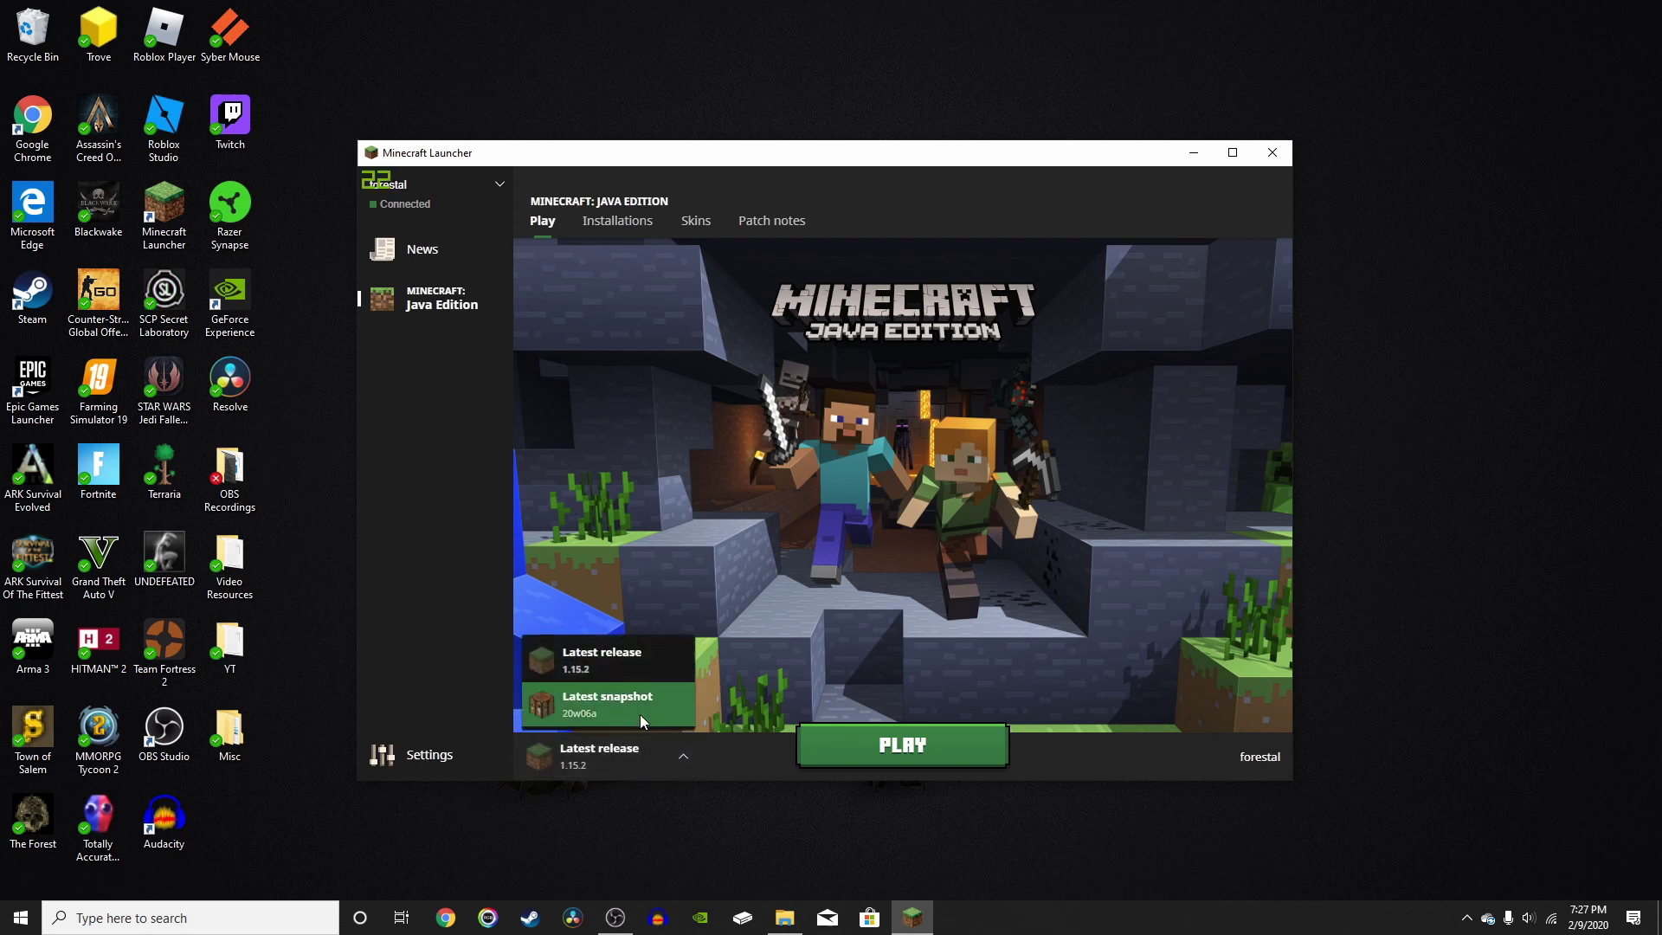
{"action": "left_click", "coordinate": [610, 204]}
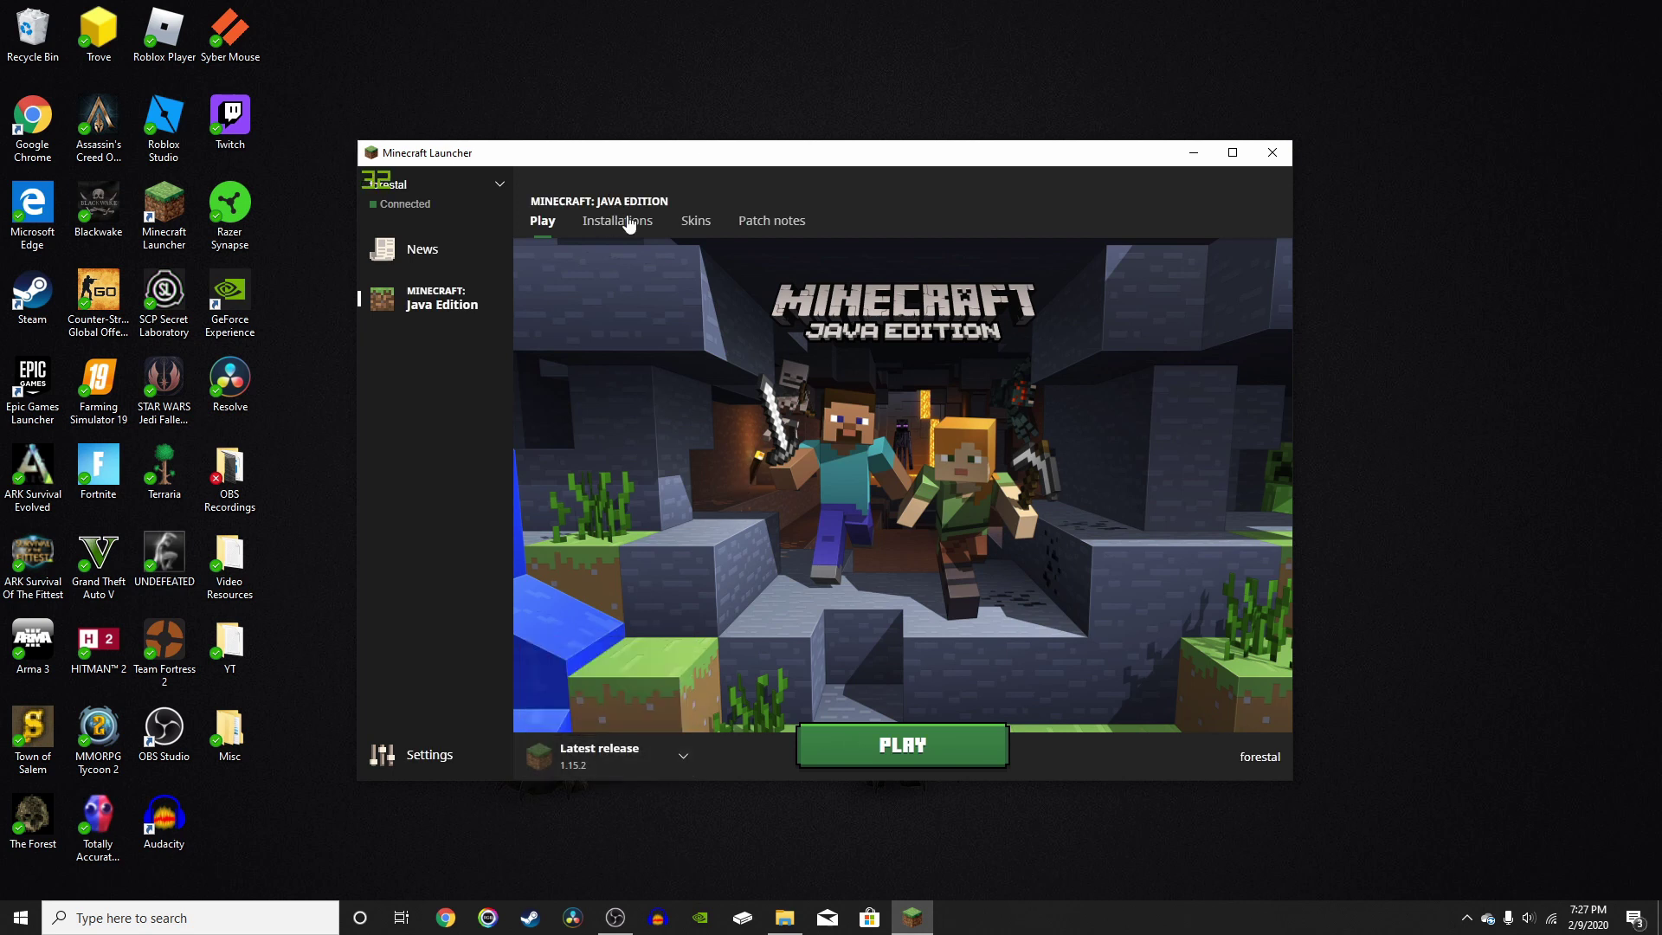
Look through the full version list for a new installation, down to the old alpha and Forge entries, and leave without creating one.
{"action": "left_click", "coordinate": [633, 221]}
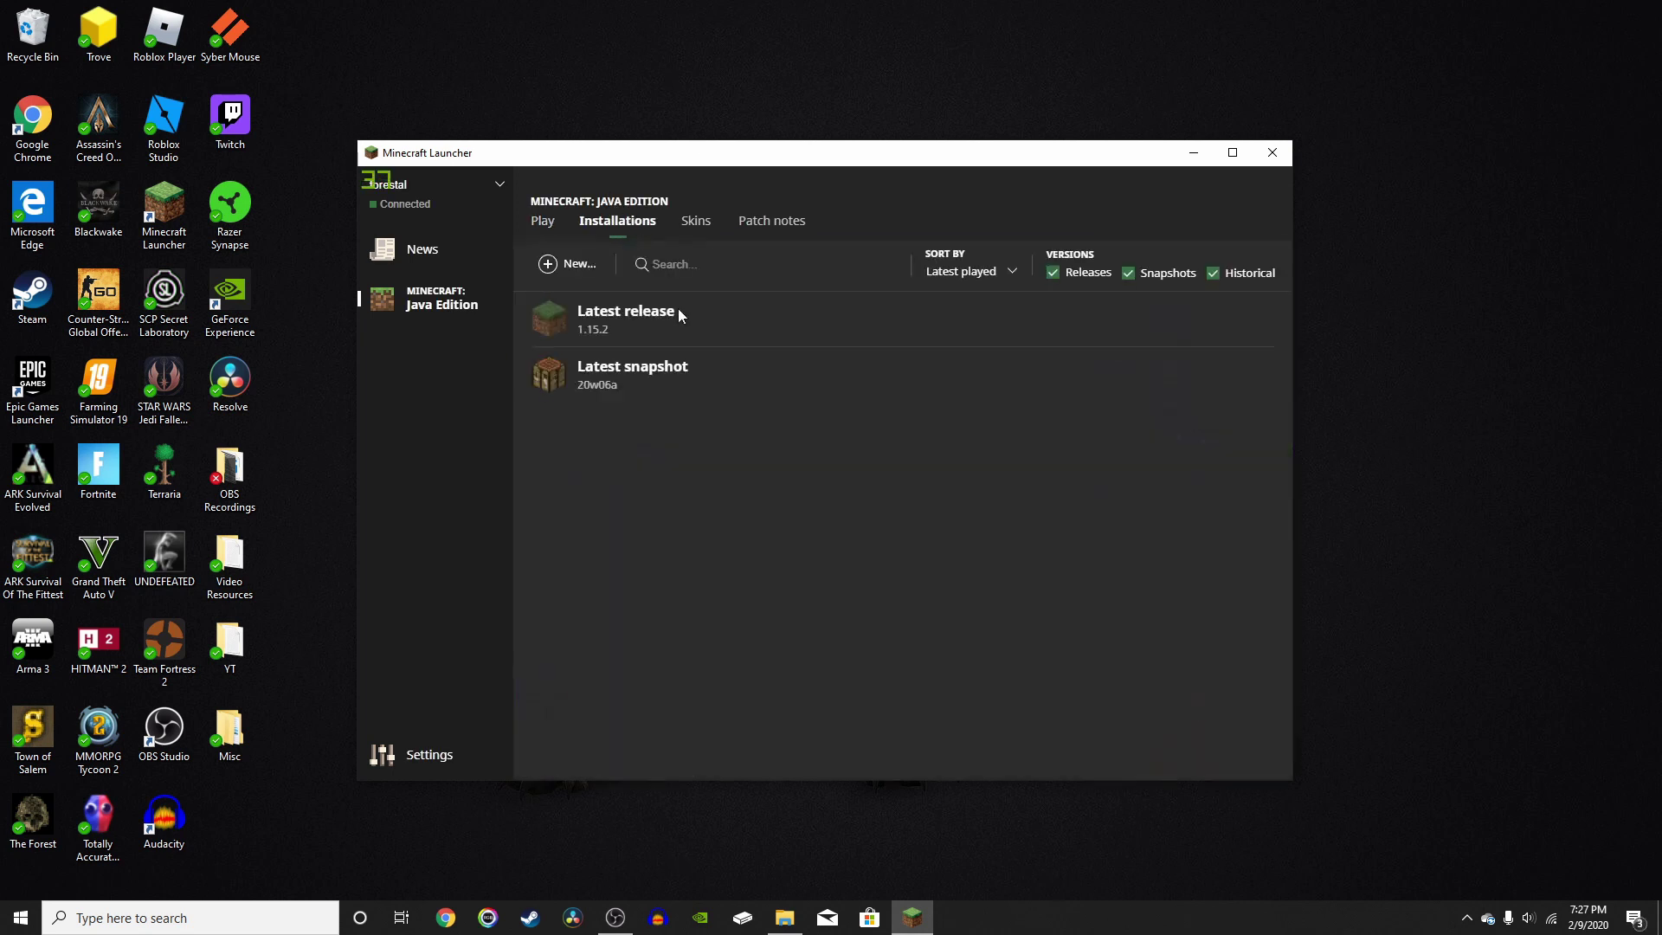
{"action": "left_click", "coordinate": [571, 266]}
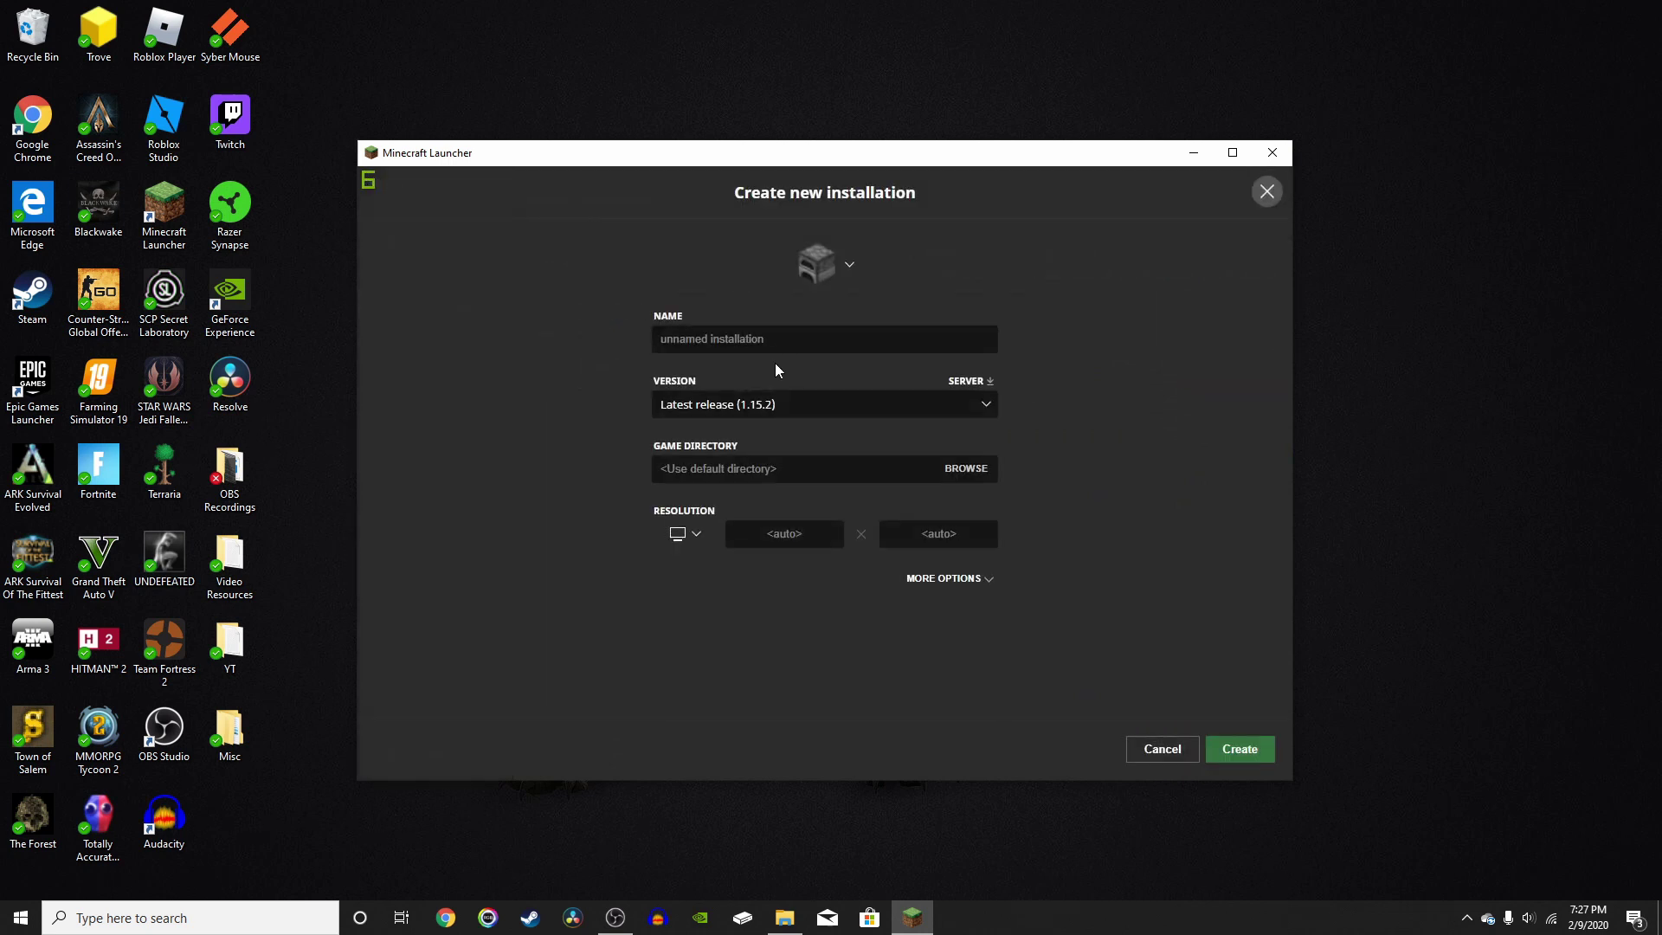
{"action": "left_click", "coordinate": [885, 403]}
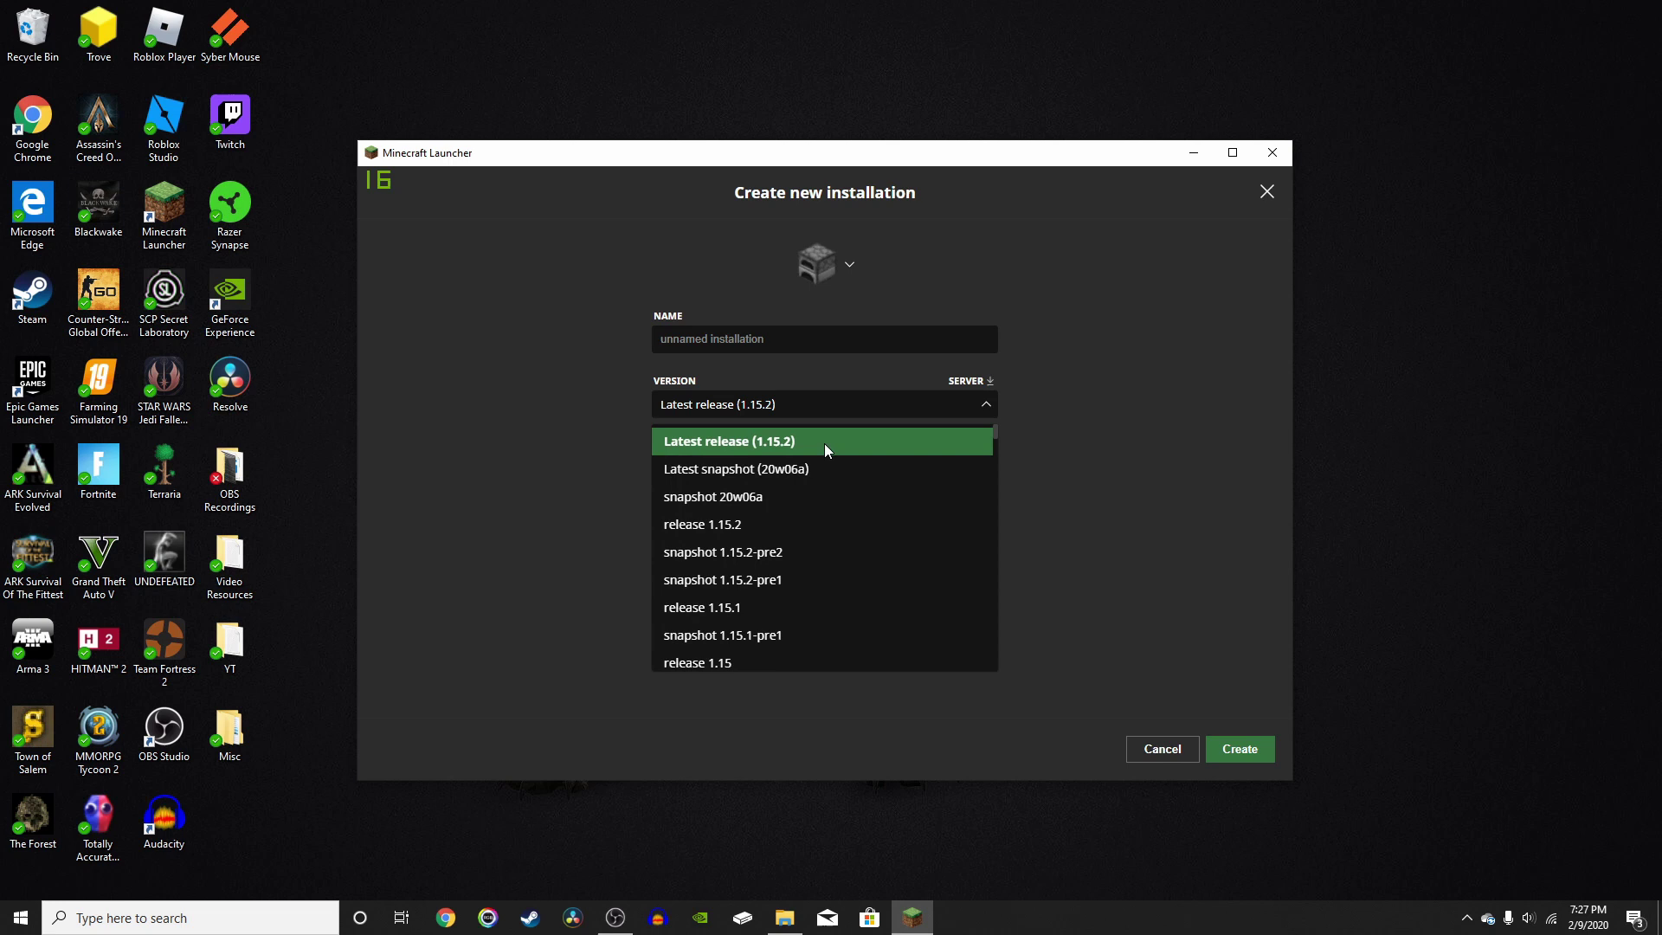
{"action": "scroll", "coordinate": [832, 485], "scroll_direction": "down", "scroll_amount": 5}
{"action": "scroll", "coordinate": [917, 476], "scroll_direction": "down", "scroll_amount": 5}
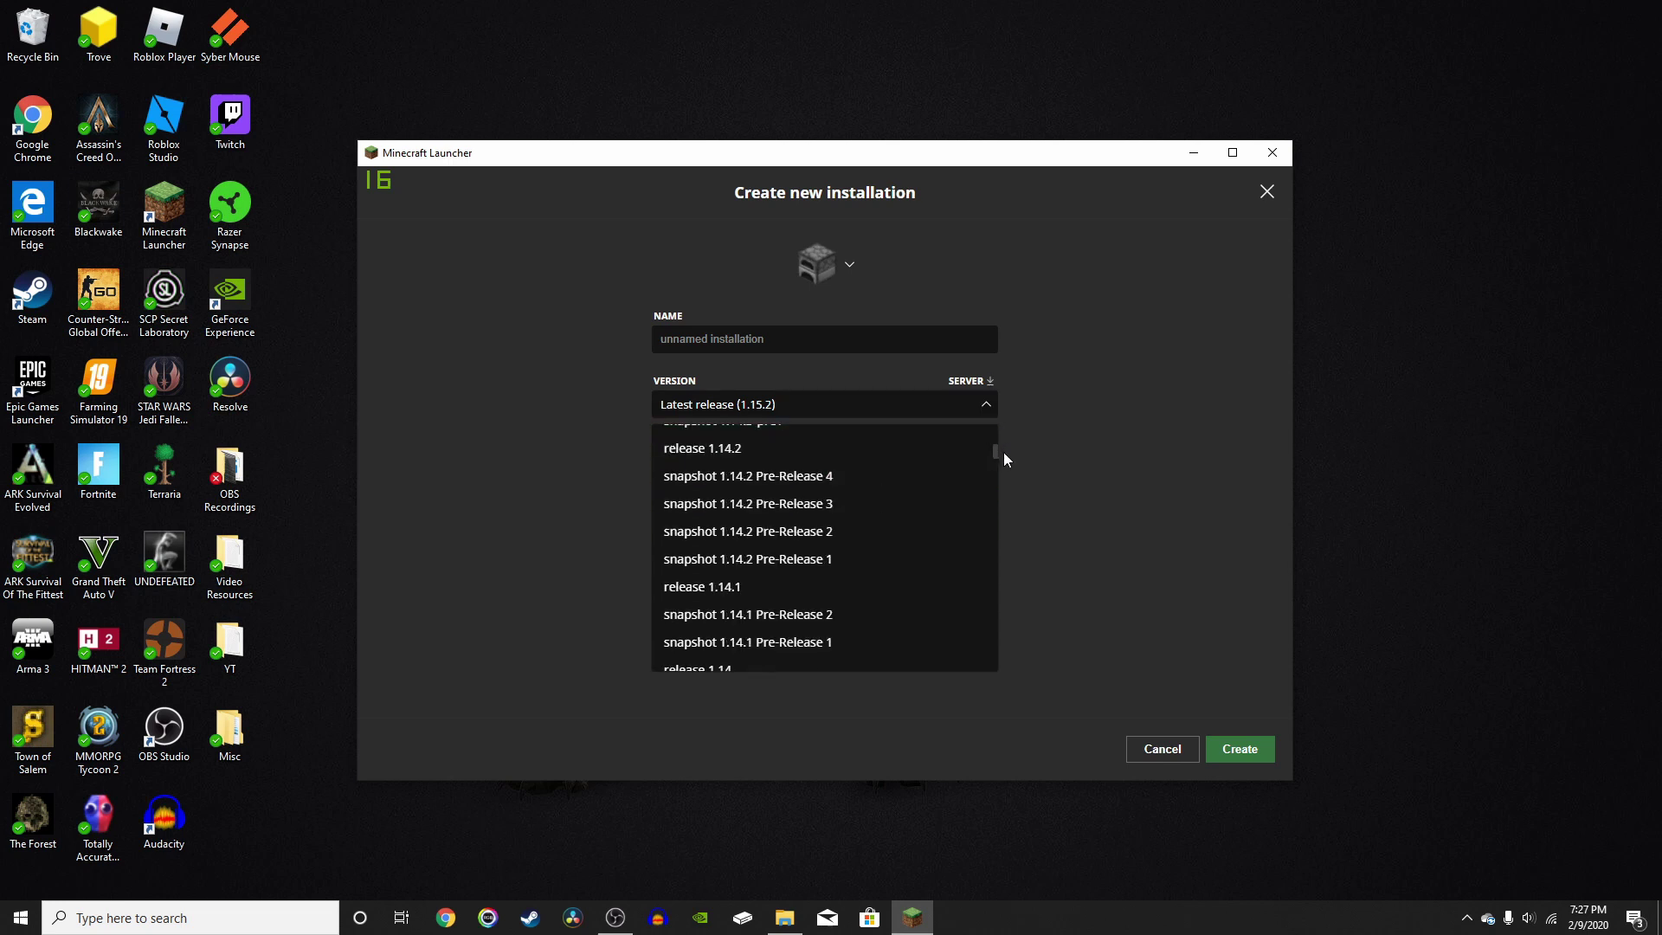
{"action": "left_click_drag", "start_coordinate": [1005, 454], "coordinate": [987, 667]}
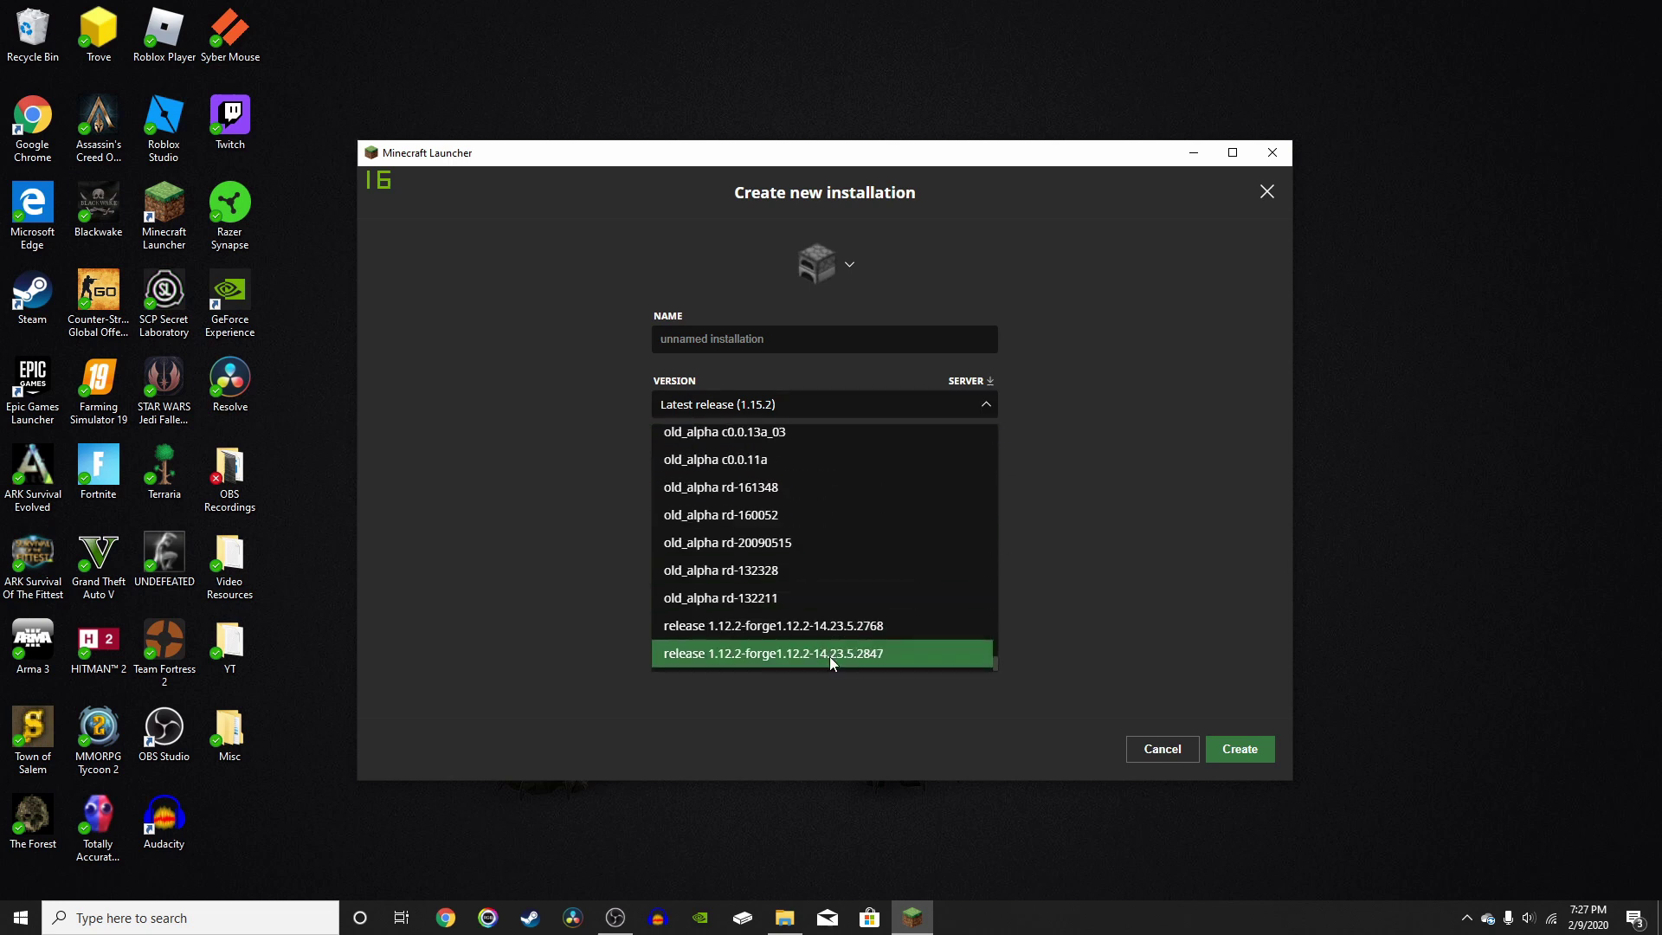
{"action": "scroll", "coordinate": [829, 620], "scroll_direction": "up", "scroll_amount": 20}
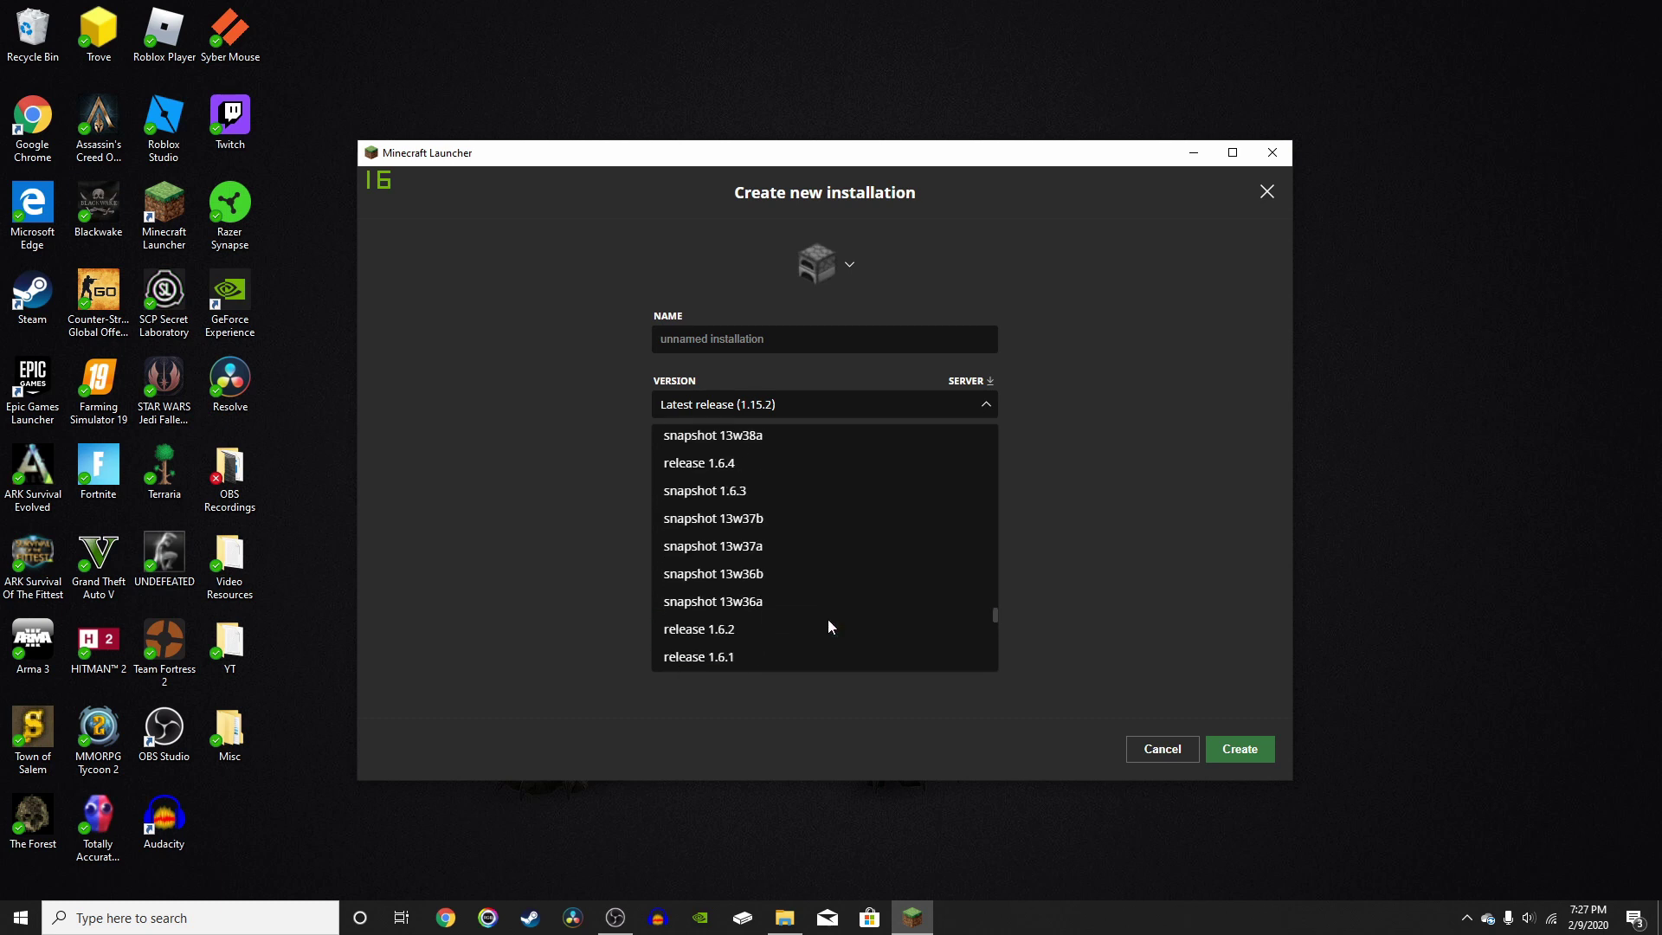
{"action": "scroll", "coordinate": [829, 618], "scroll_direction": "down", "scroll_amount": 1}
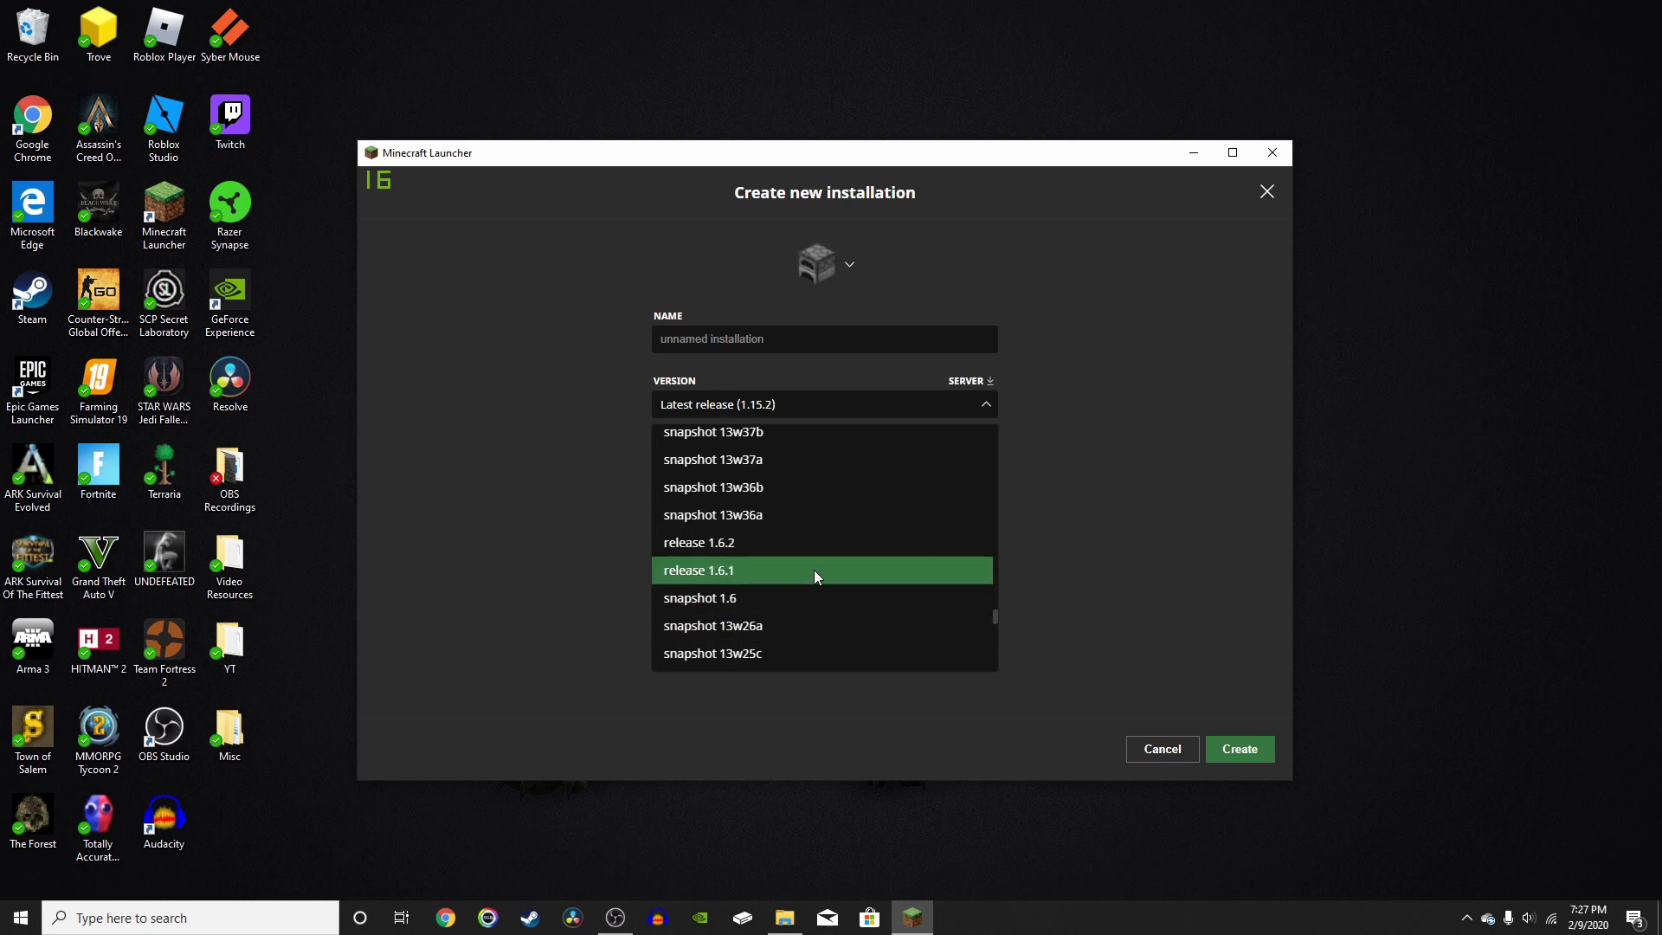
{"action": "scroll", "coordinate": [814, 570], "scroll_direction": "down", "scroll_amount": 1}
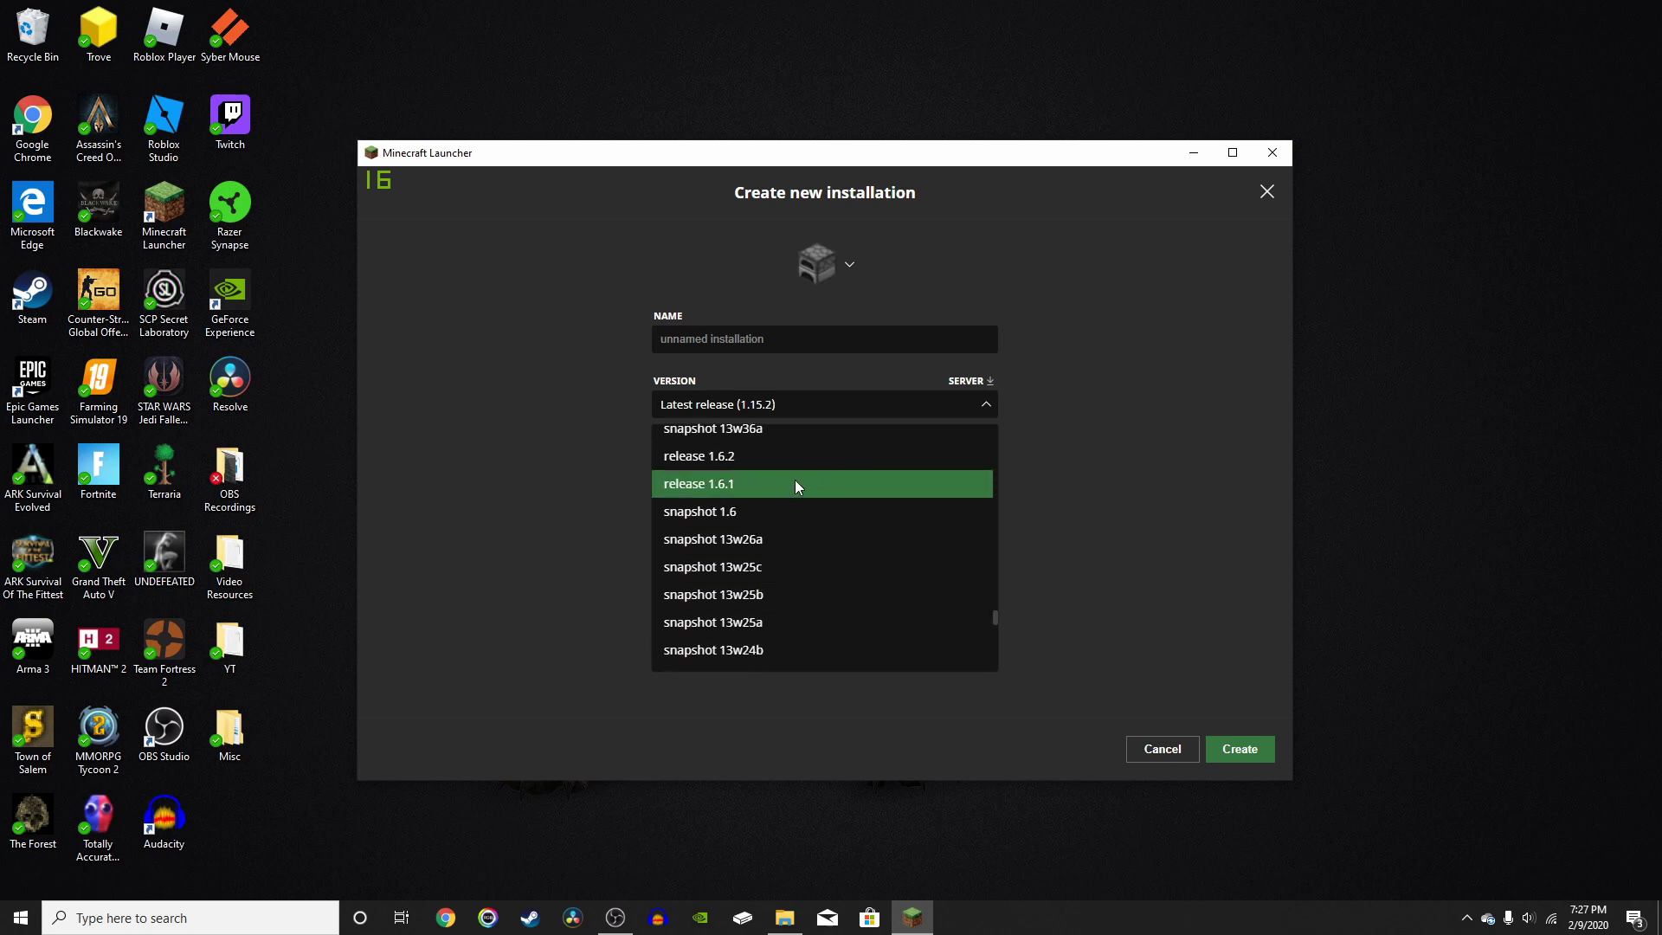
{"action": "scroll", "coordinate": [796, 485], "scroll_direction": "down", "scroll_amount": 12}
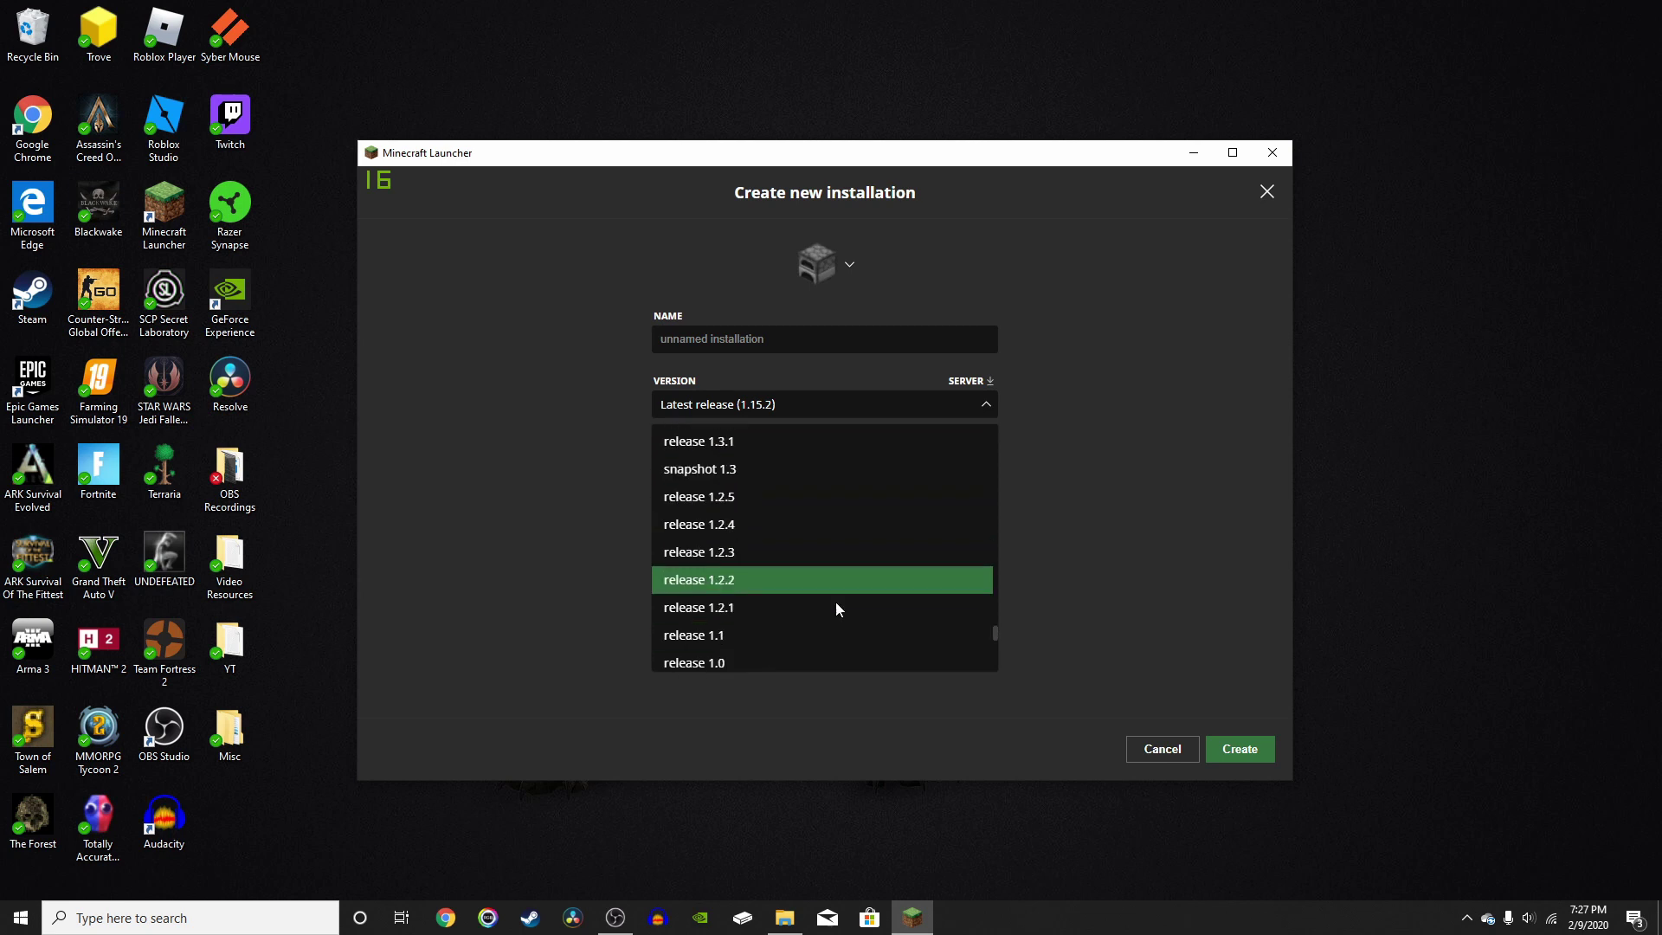
{"action": "scroll", "coordinate": [837, 609], "scroll_direction": "down", "scroll_amount": 9}
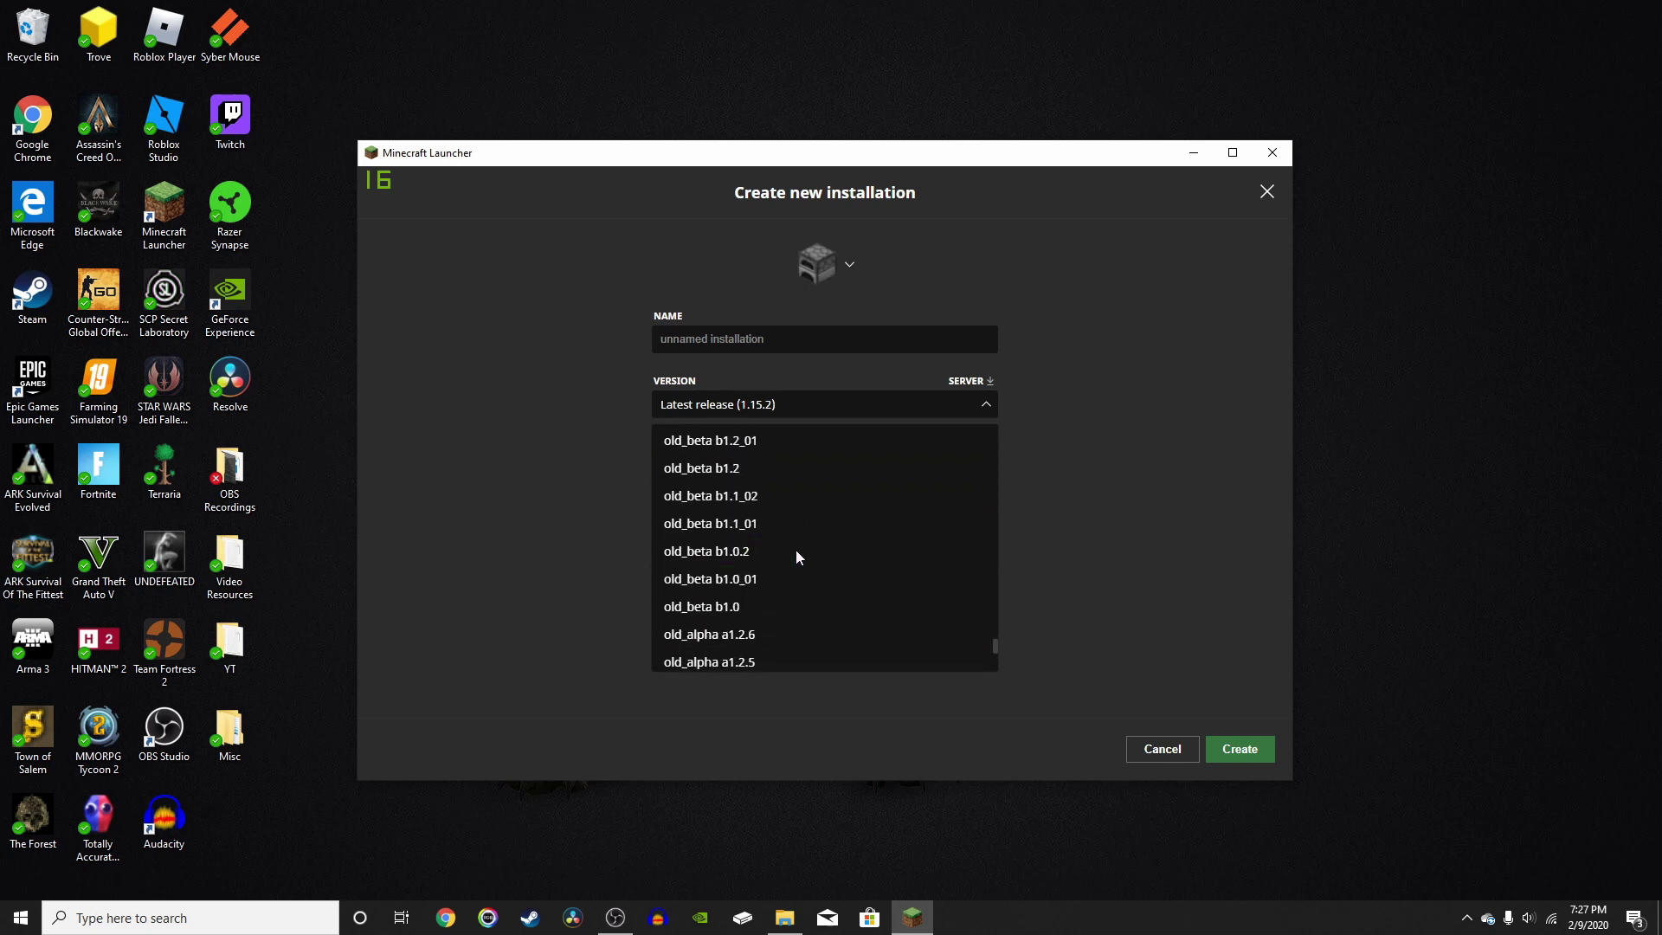
{"action": "scroll", "coordinate": [797, 545], "scroll_direction": "down", "scroll_amount": 8}
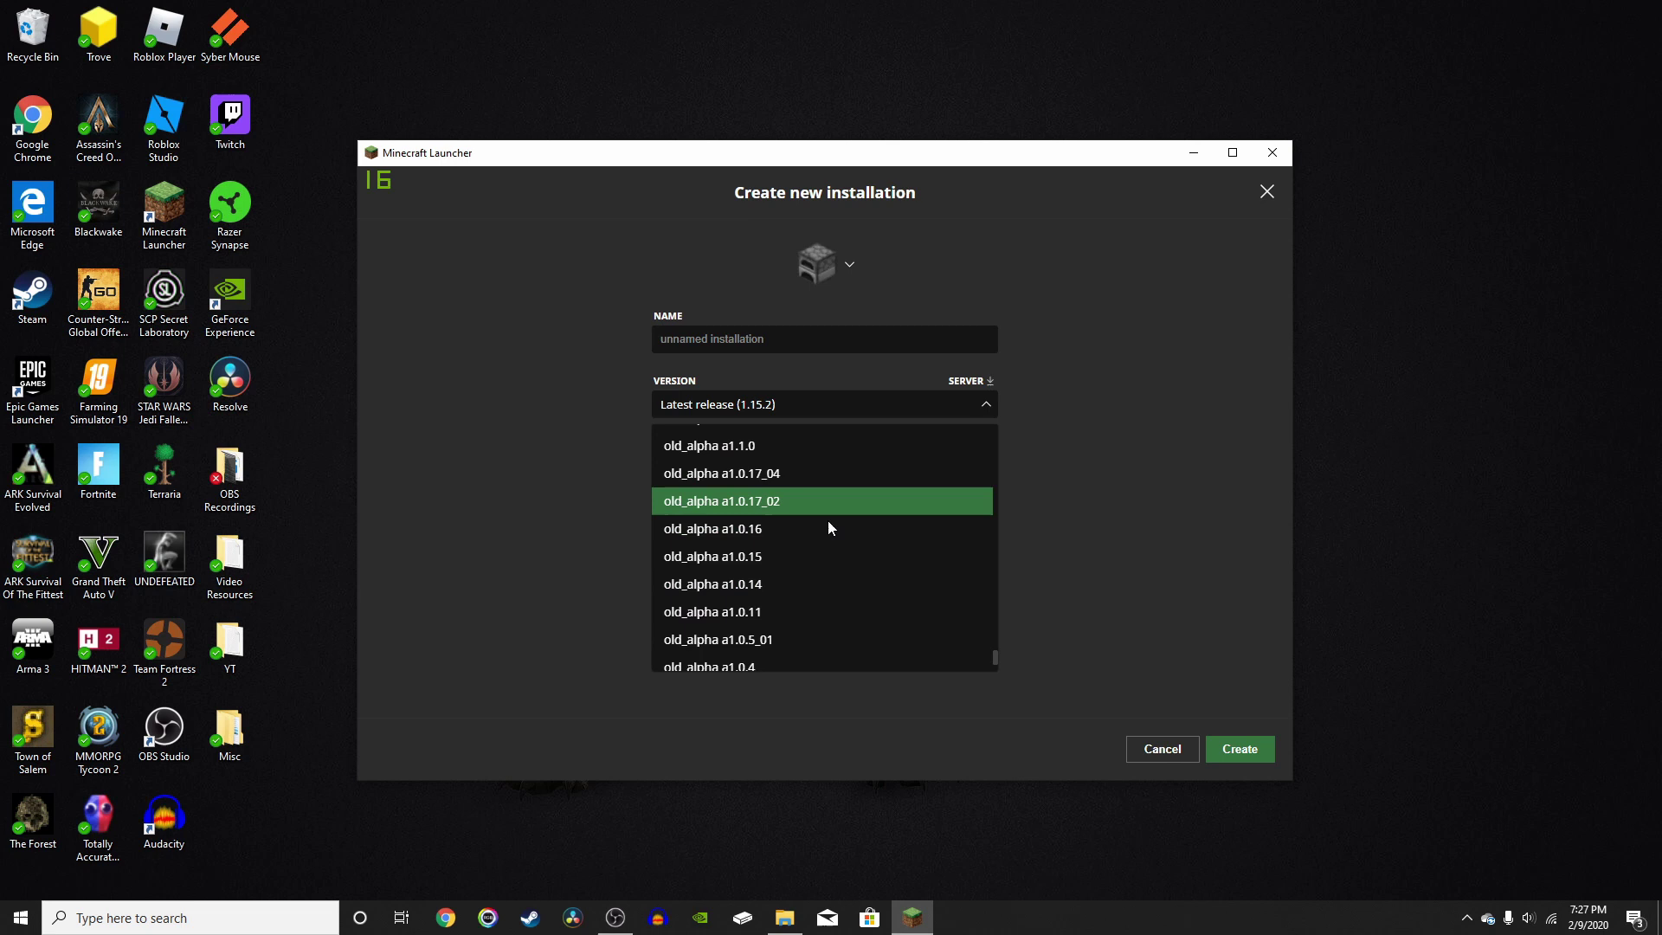
{"action": "left_click", "coordinate": [1251, 467]}
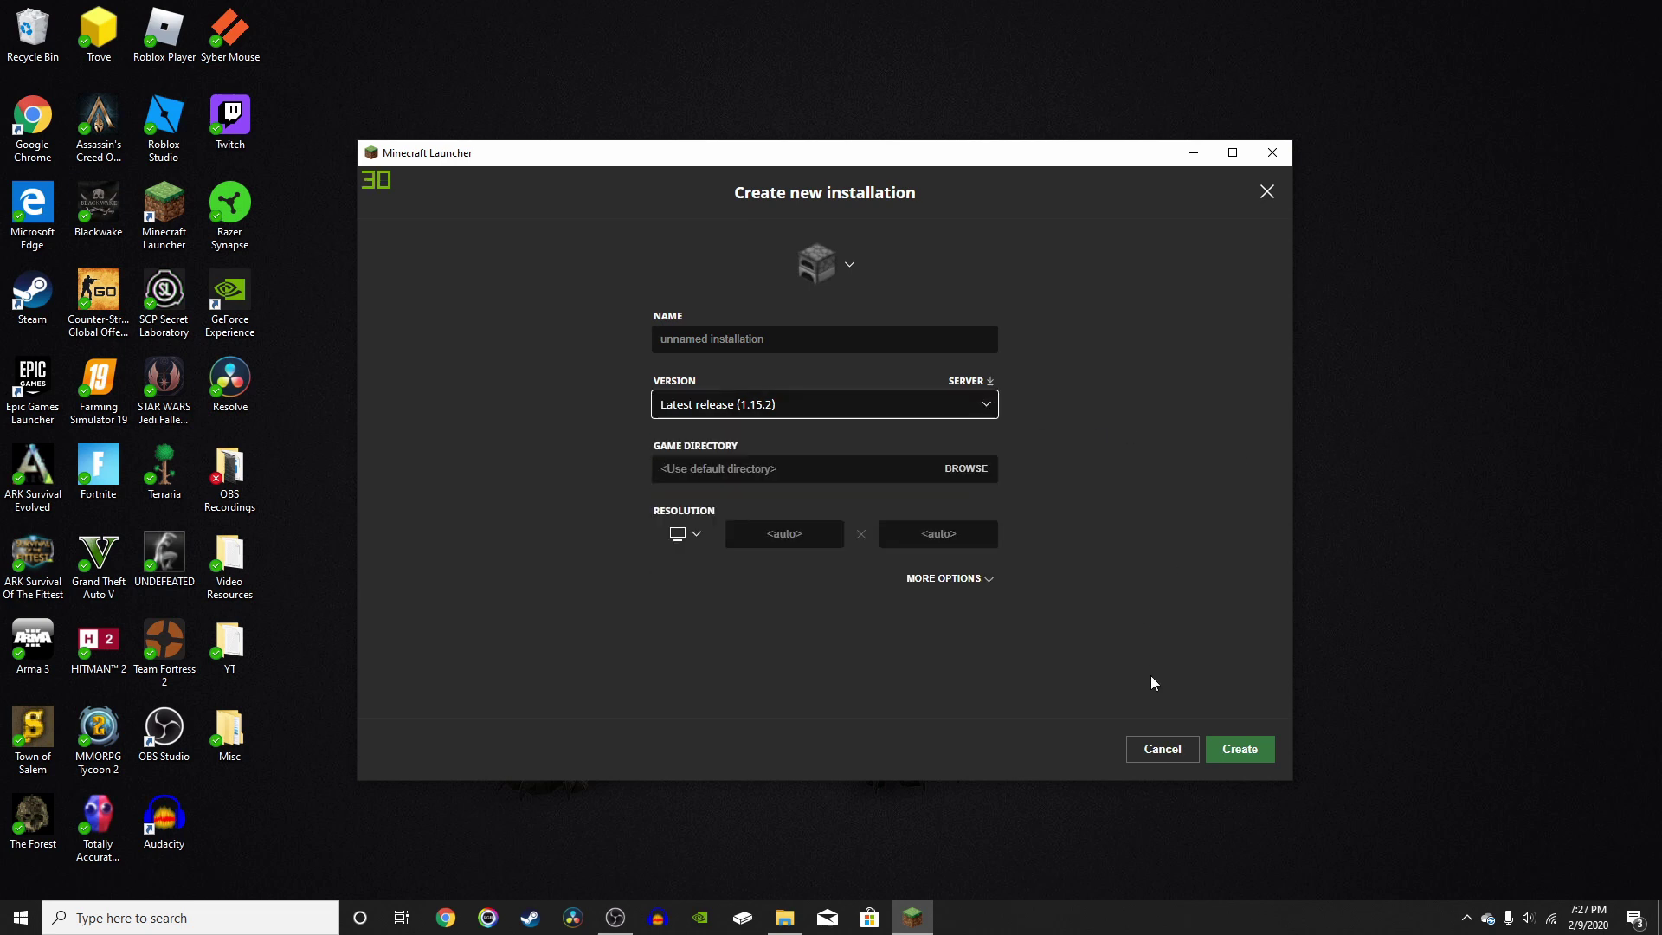
{"action": "left_click", "coordinate": [1160, 751]}
Return to the launcher's play page and review its launchable versions again.
{"action": "left_click", "coordinate": [543, 221]}
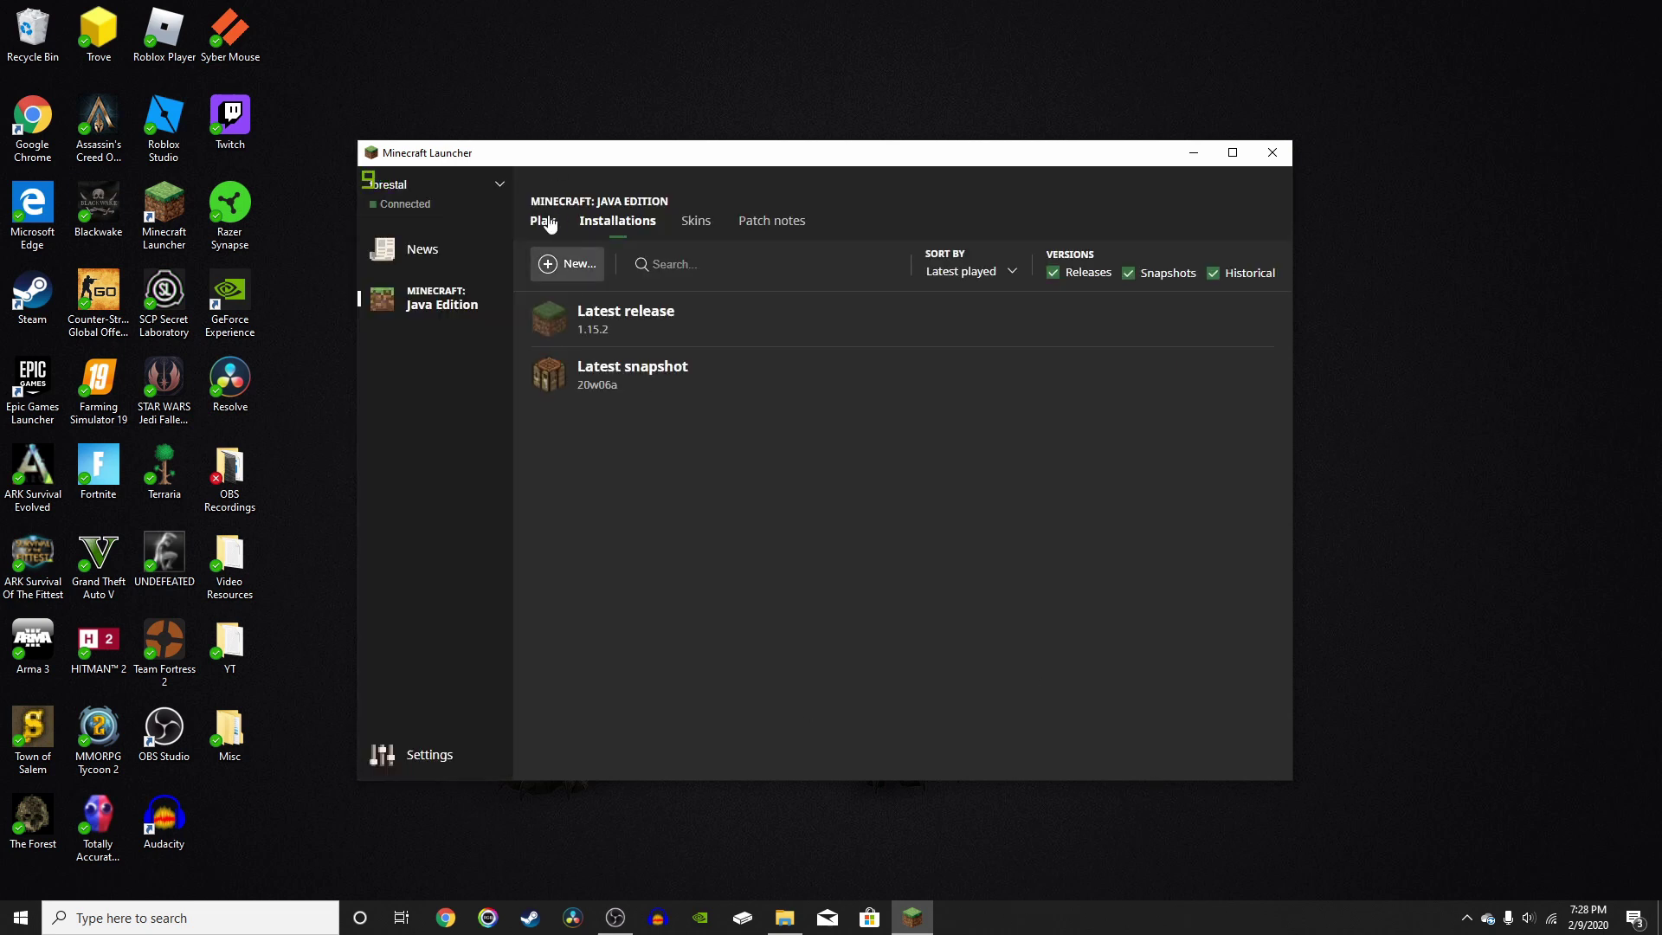
{"action": "left_click", "coordinate": [678, 757]}
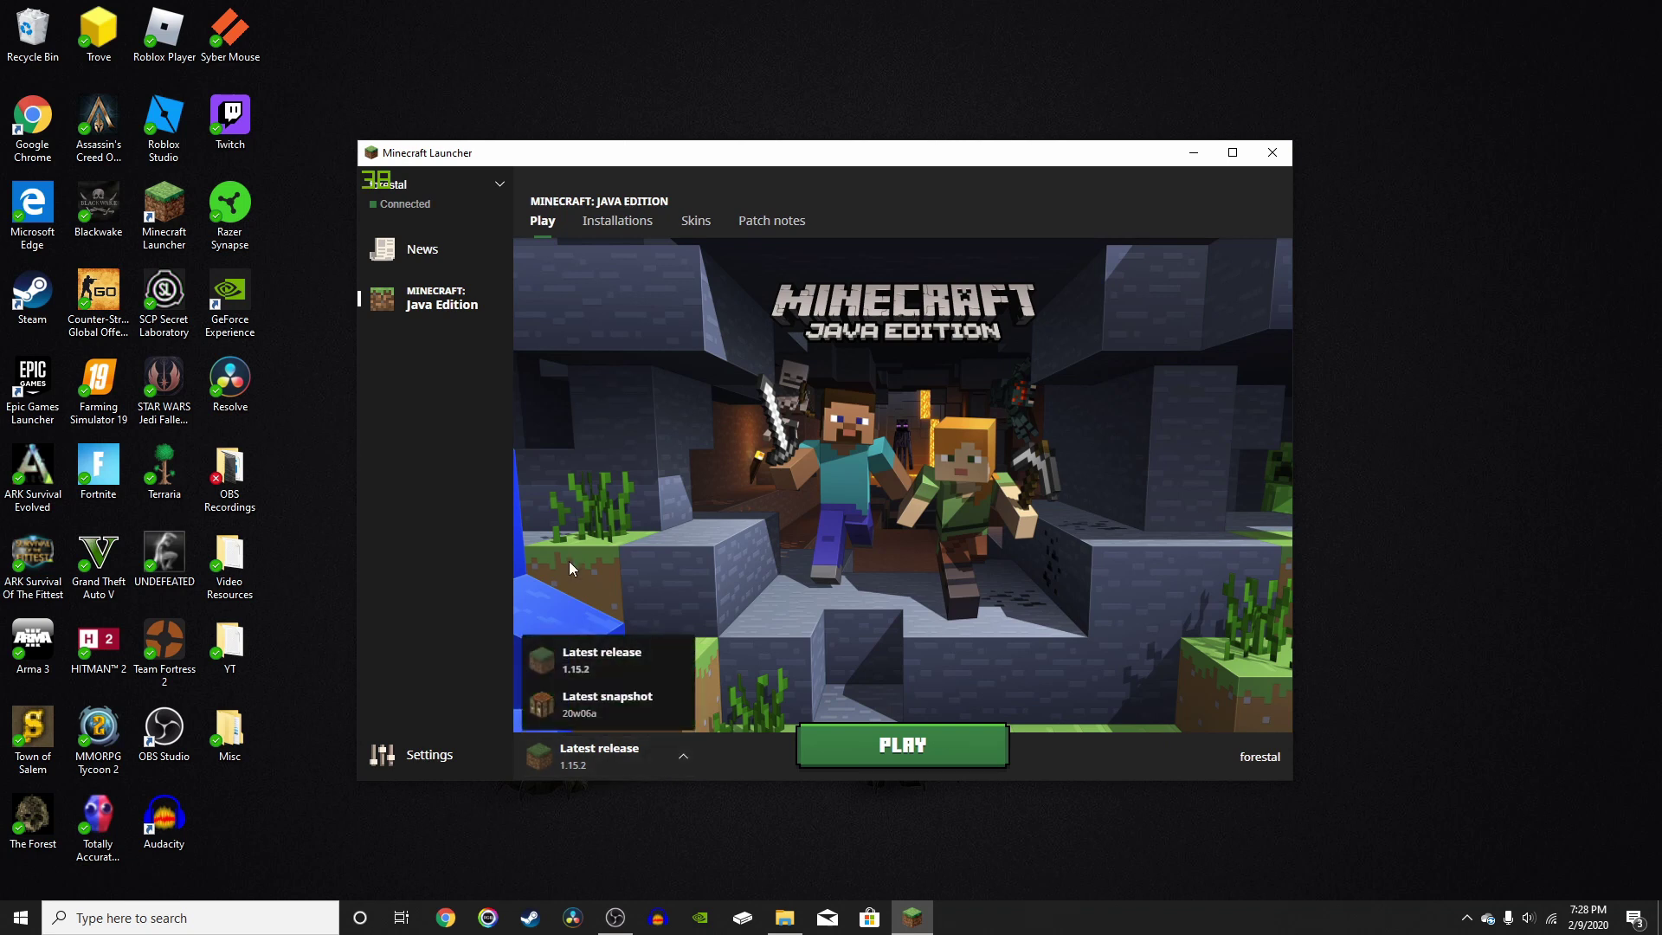
{"action": "left_click", "coordinate": [577, 857]}
Switch to Google Chrome and go to the Minecraft Forge downloads site, files.minecraftforge.net.
{"action": "left_click", "coordinate": [446, 918]}
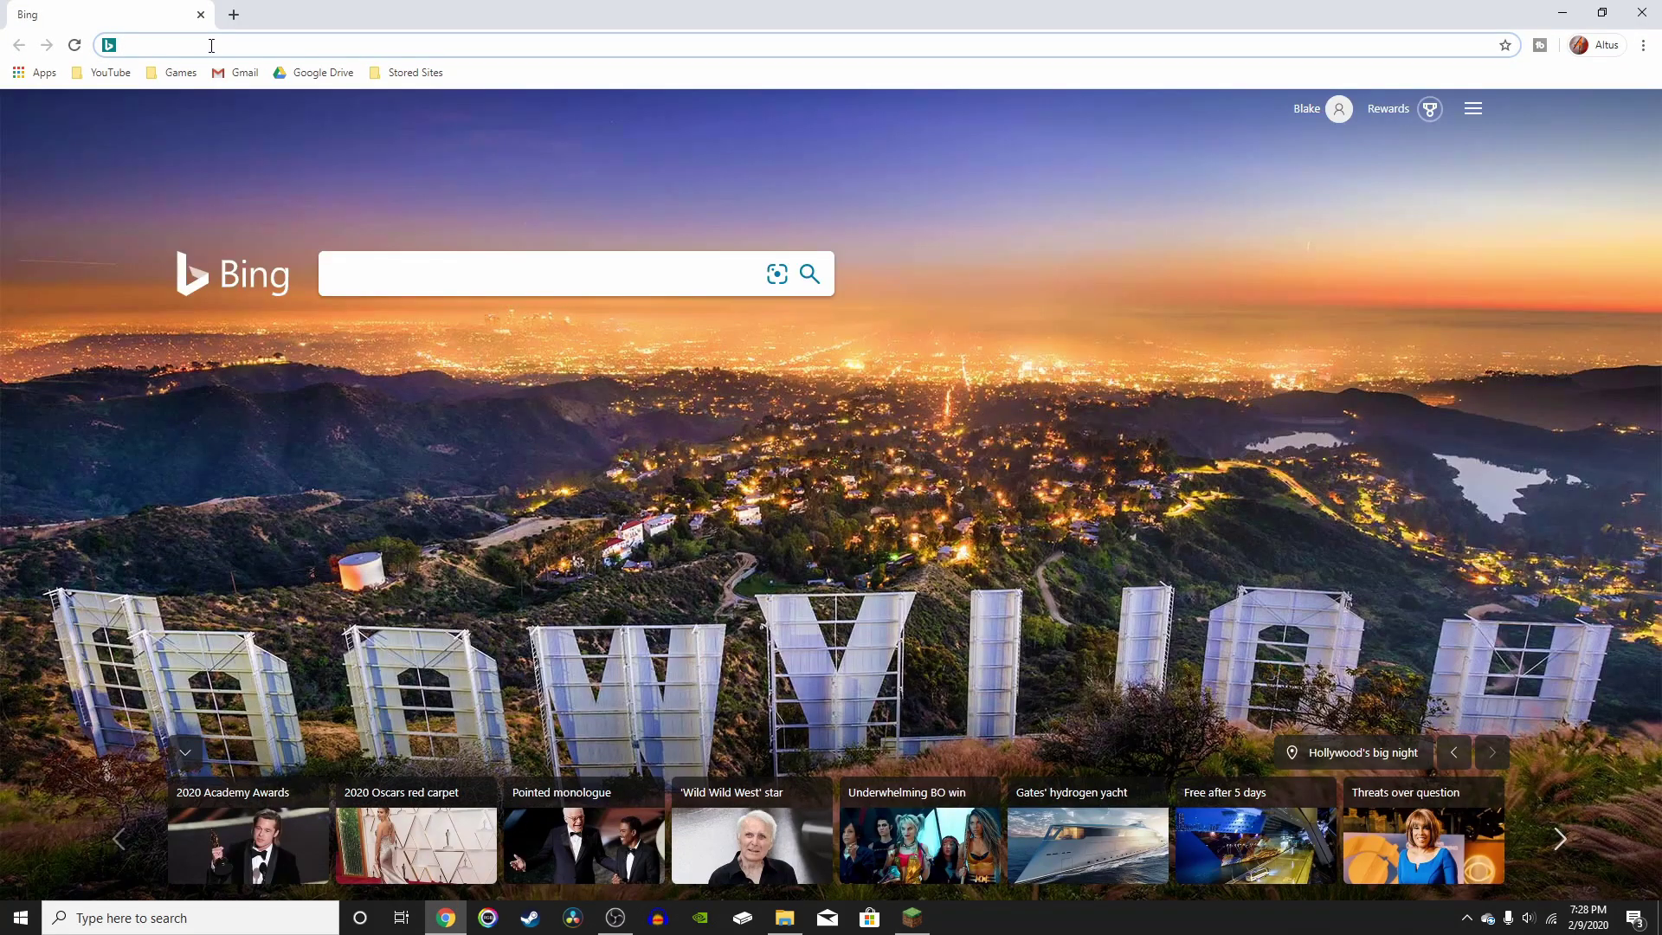
{"action": "type", "text": "minec"}
{"action": "key", "text": "Return"}
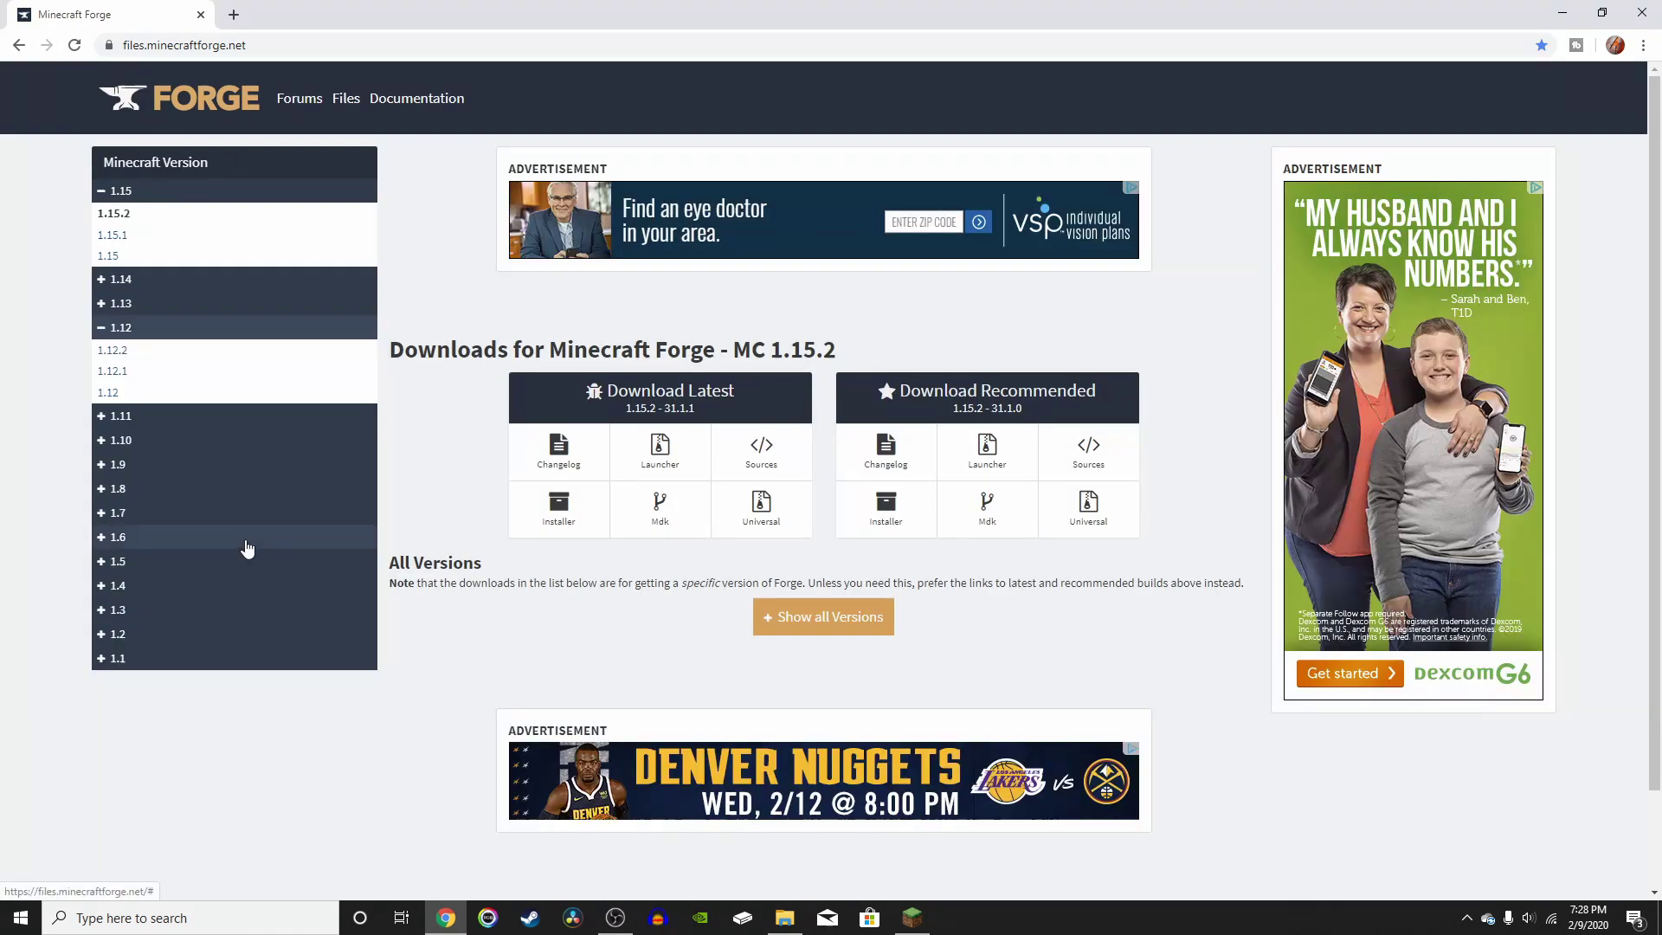
Download the latest Forge Windows installer, 14.23.5.2847, for Minecraft 1.12.2, skipping the advertisement page.
{"action": "left_click", "coordinate": [97, 350]}
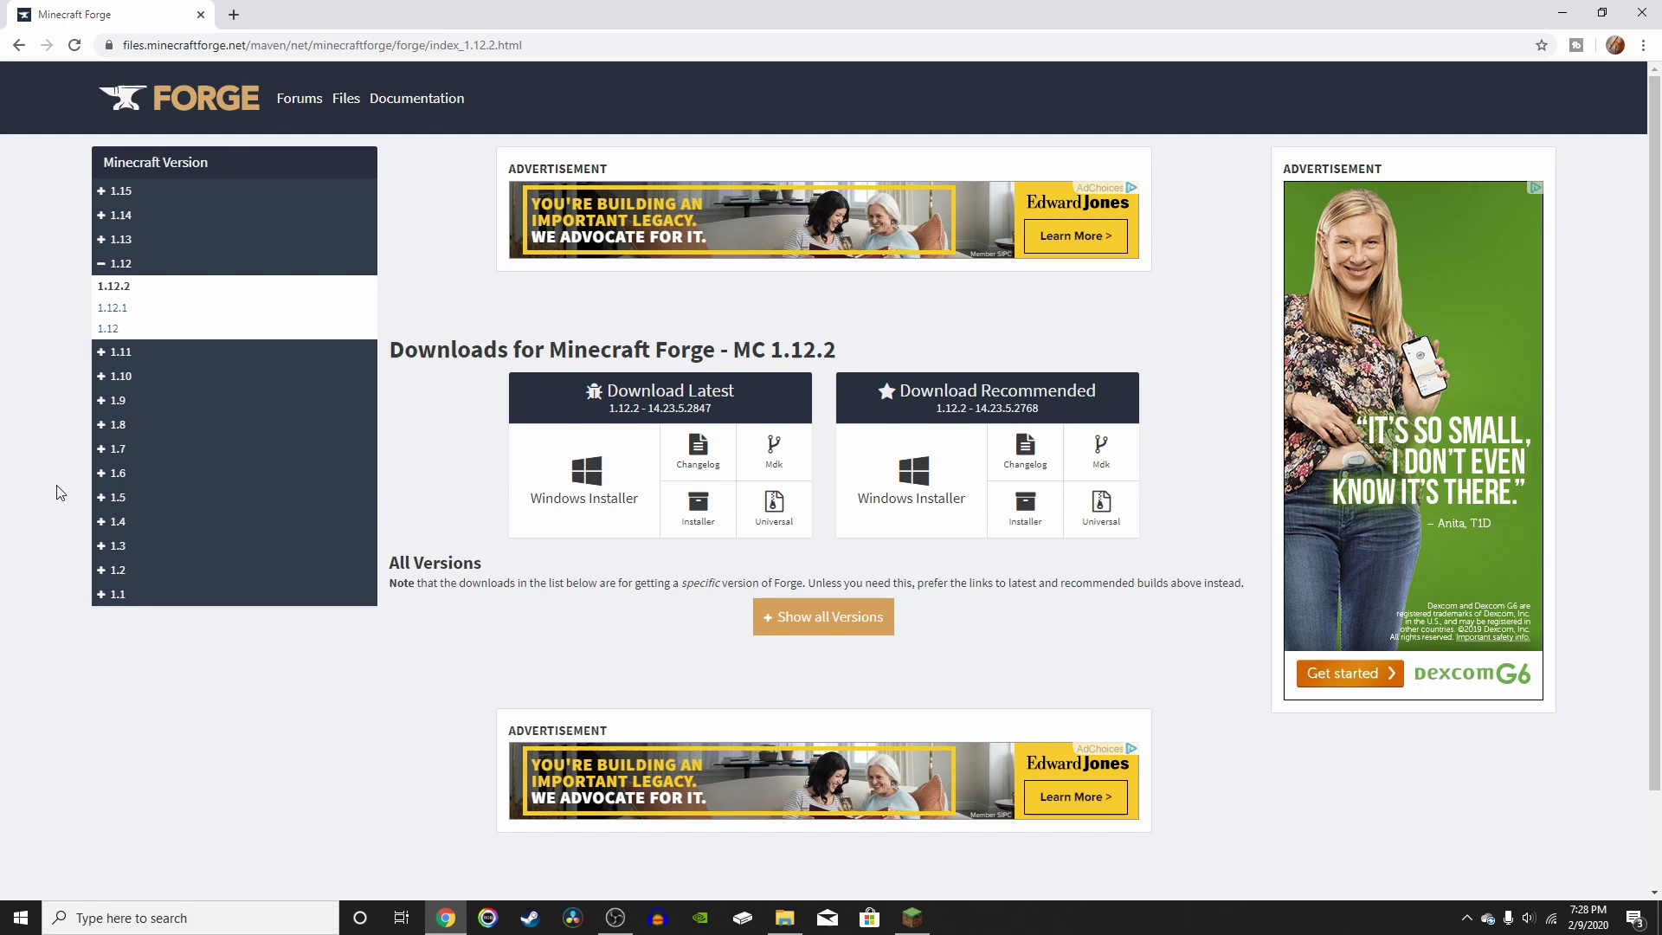
{"action": "left_click", "coordinate": [117, 449]}
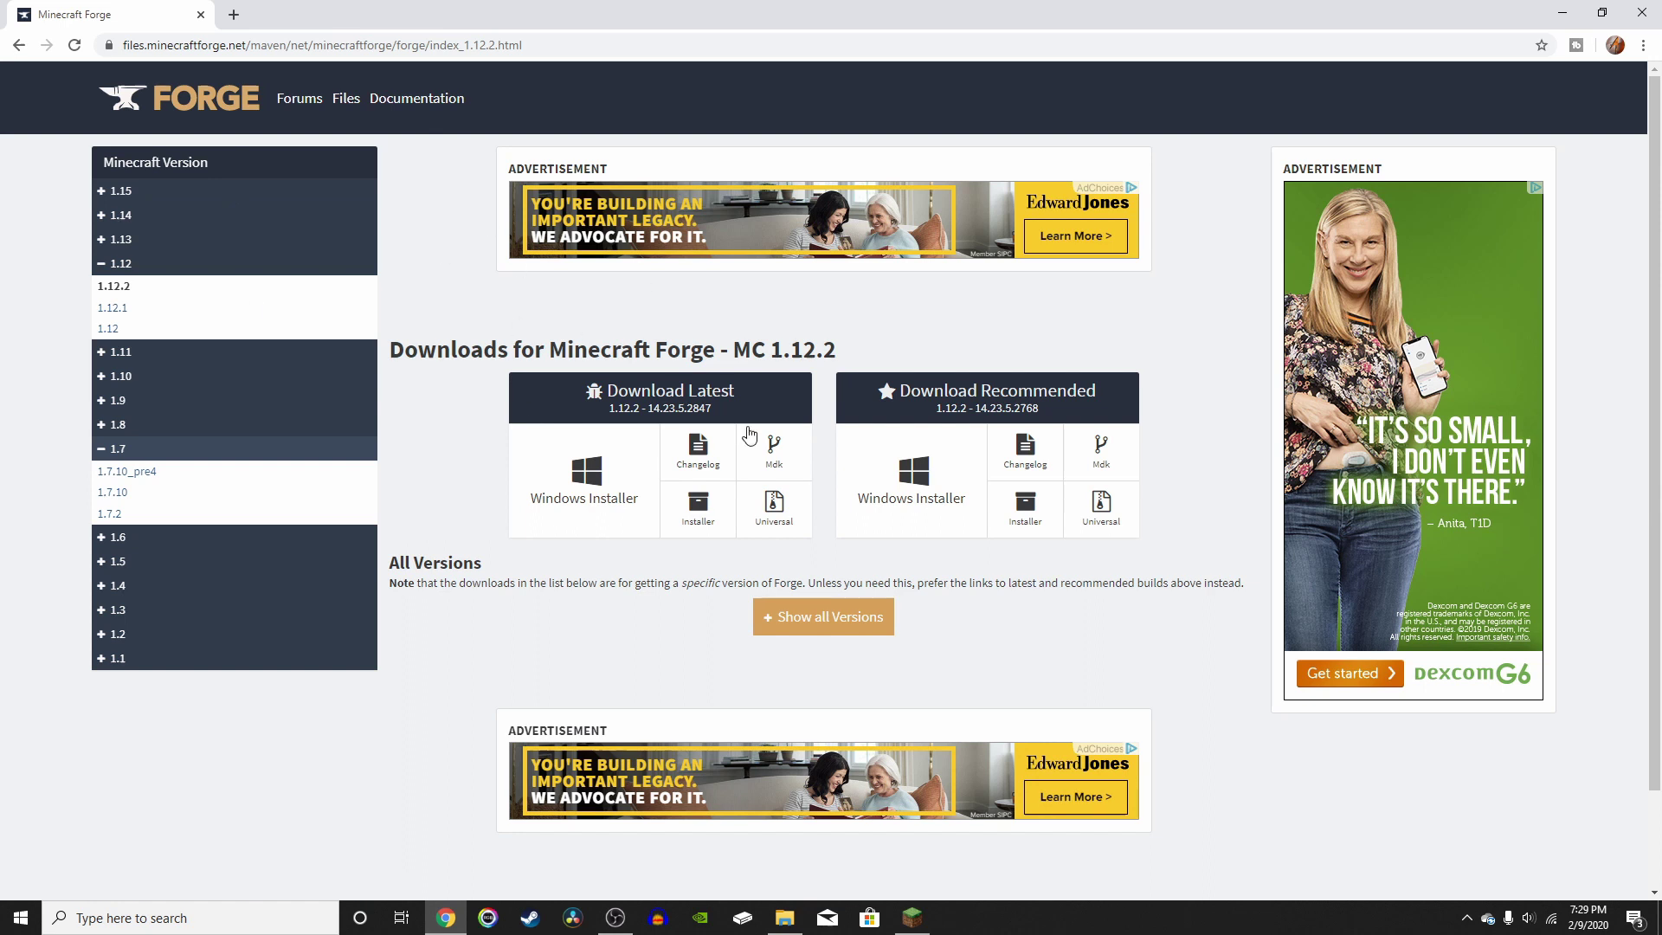
{"action": "left_click_drag", "start_coordinate": [772, 350], "coordinate": [836, 347]}
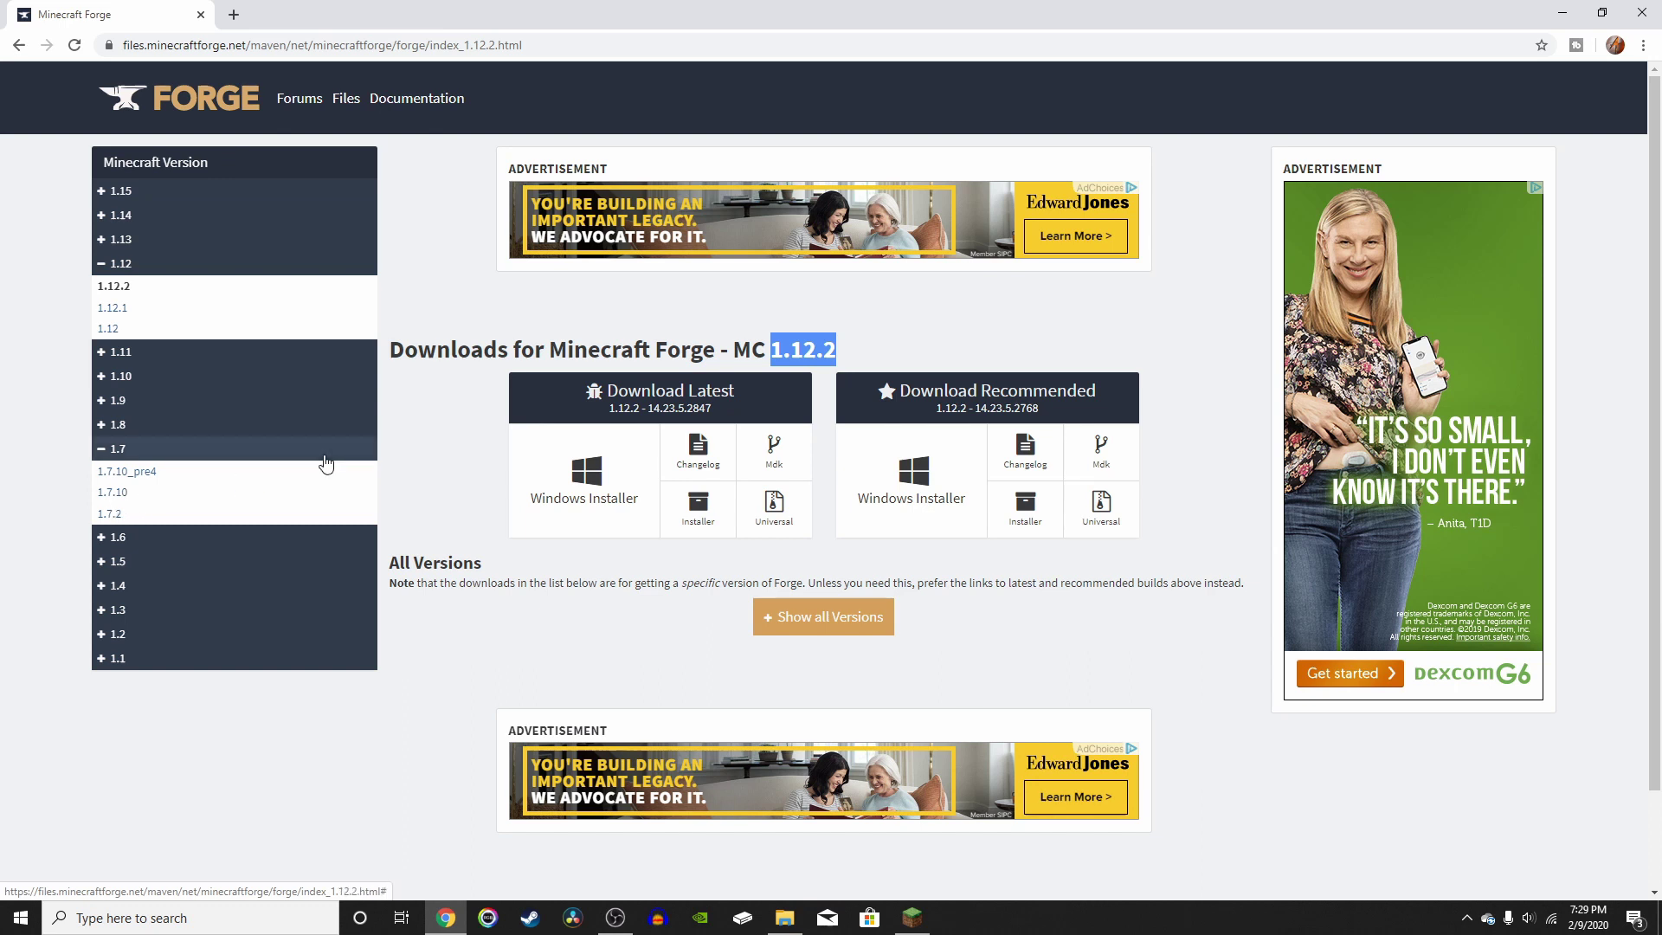
{"action": "left_click", "coordinate": [702, 303]}
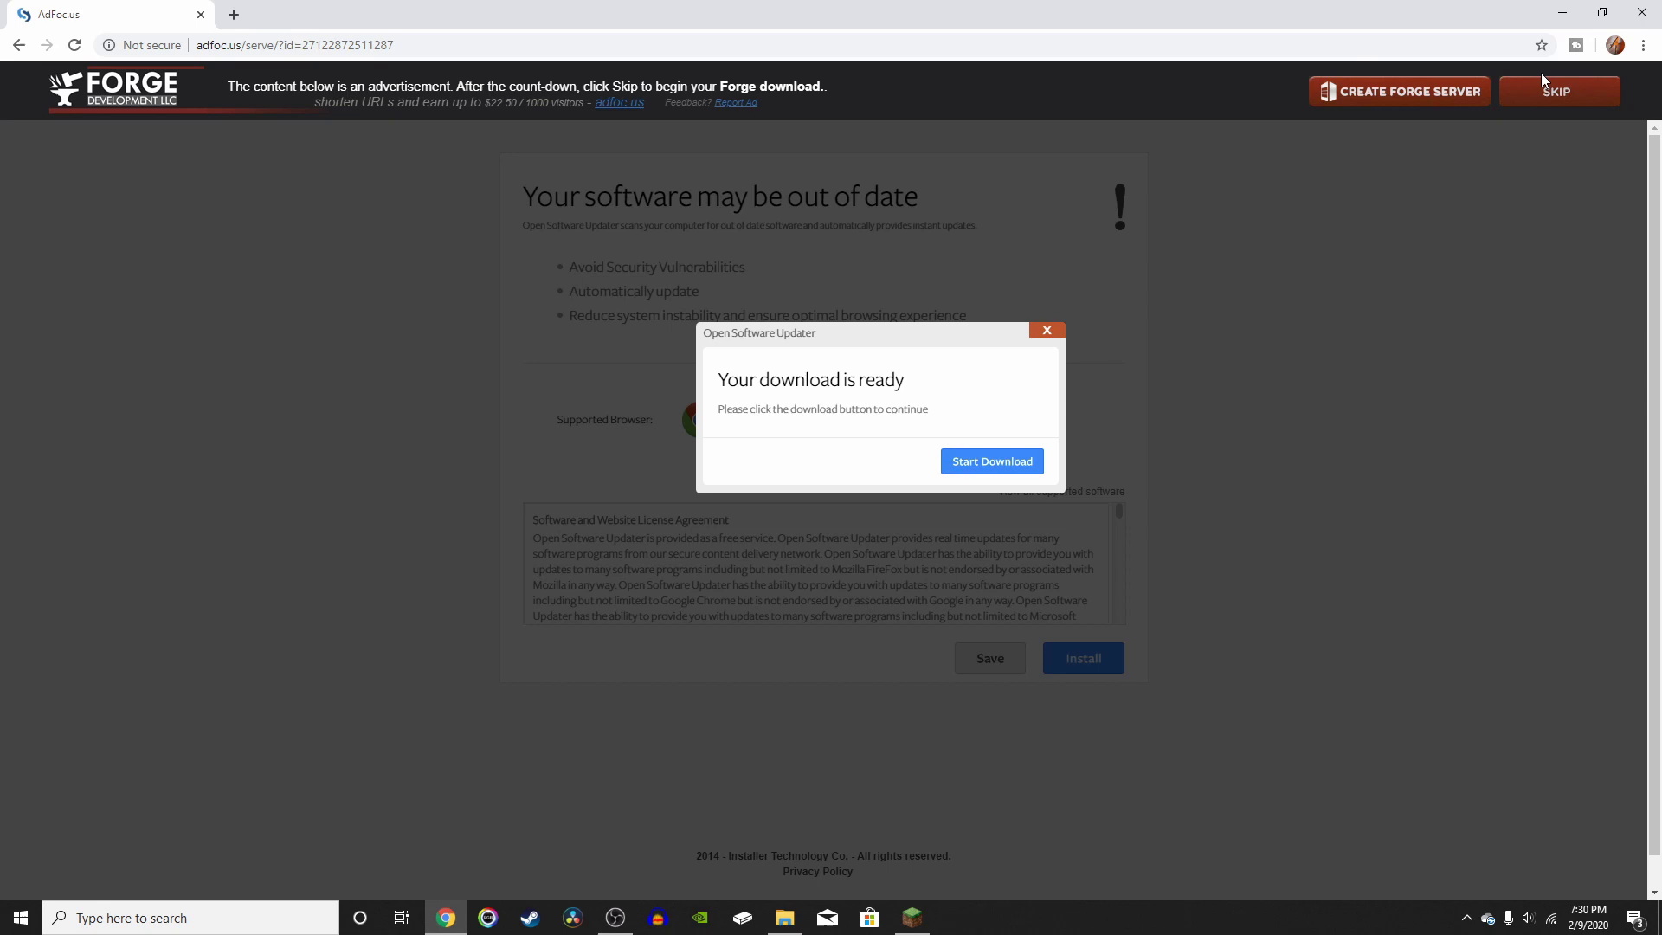
{"action": "left_click", "coordinate": [1569, 98]}
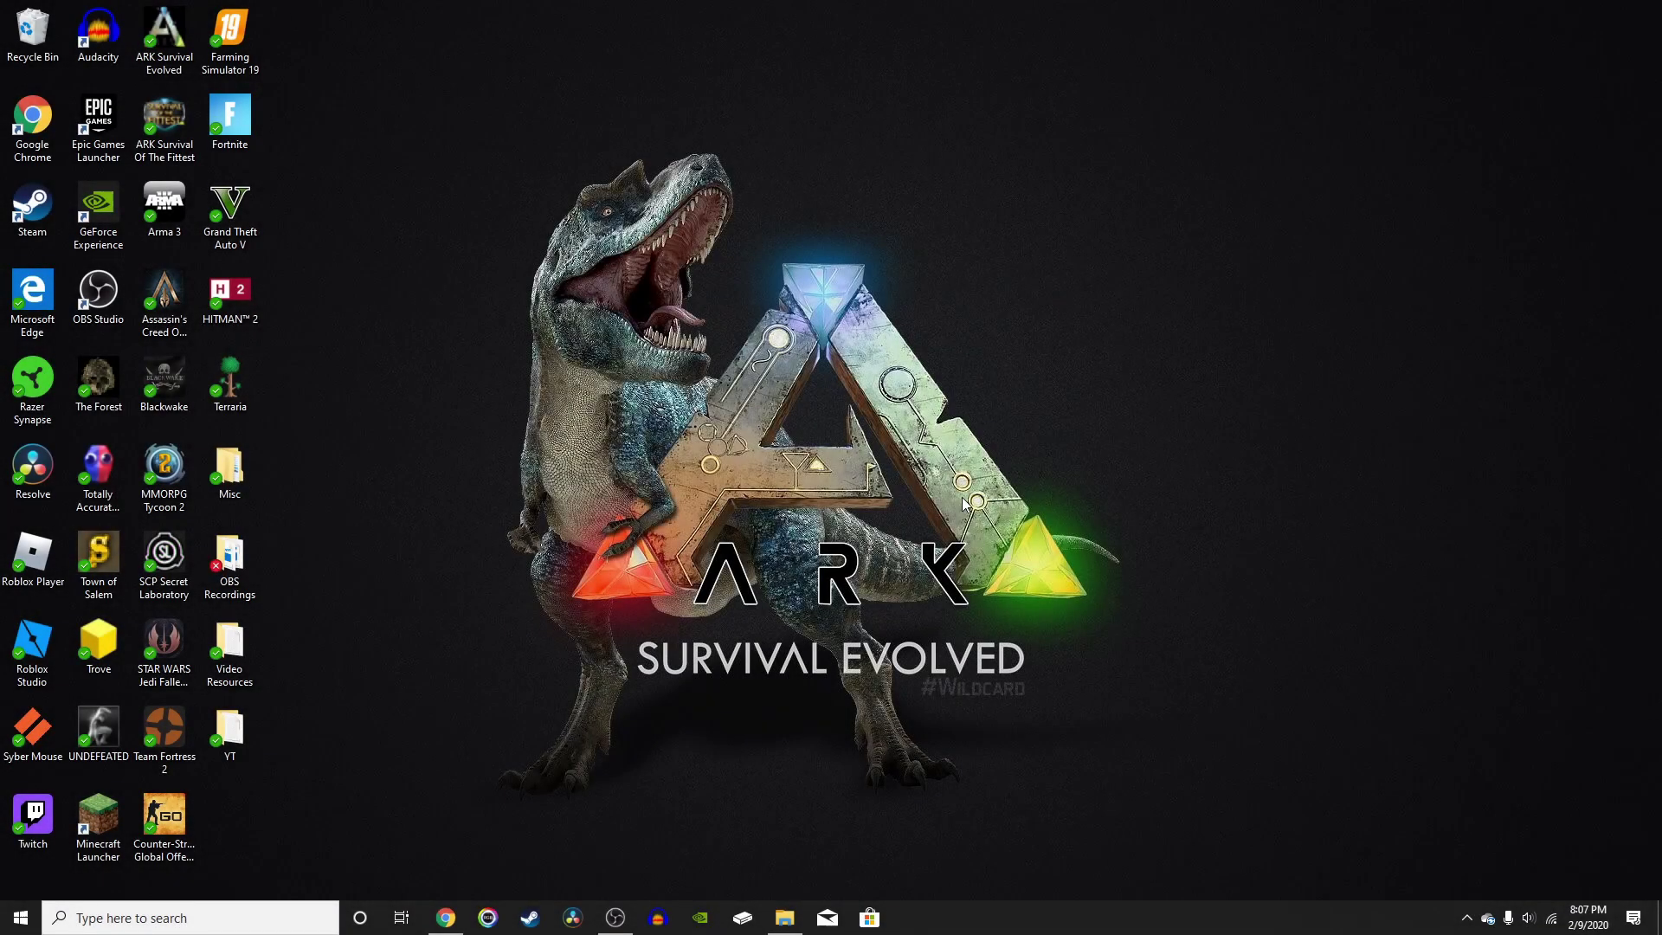
Run forge-1.12.2-14.23.5.2847-installer-win (1) from the Downloads folder and close the folder window.
{"action": "left_click", "coordinate": [785, 917]}
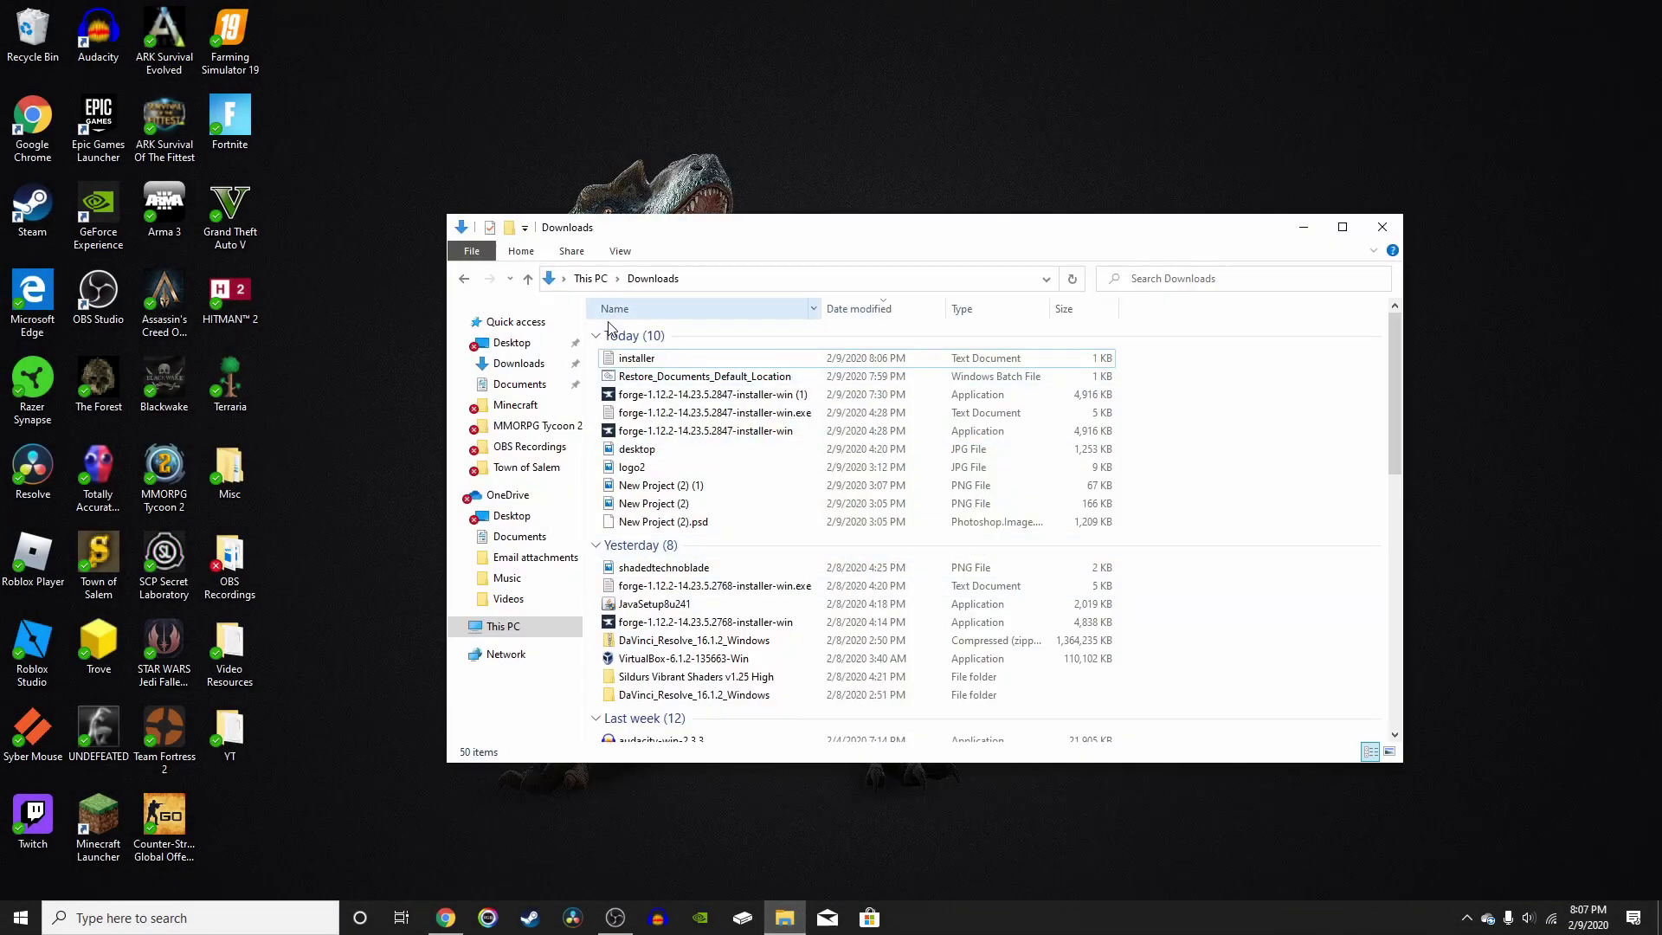
{"action": "double_click", "coordinate": [686, 398]}
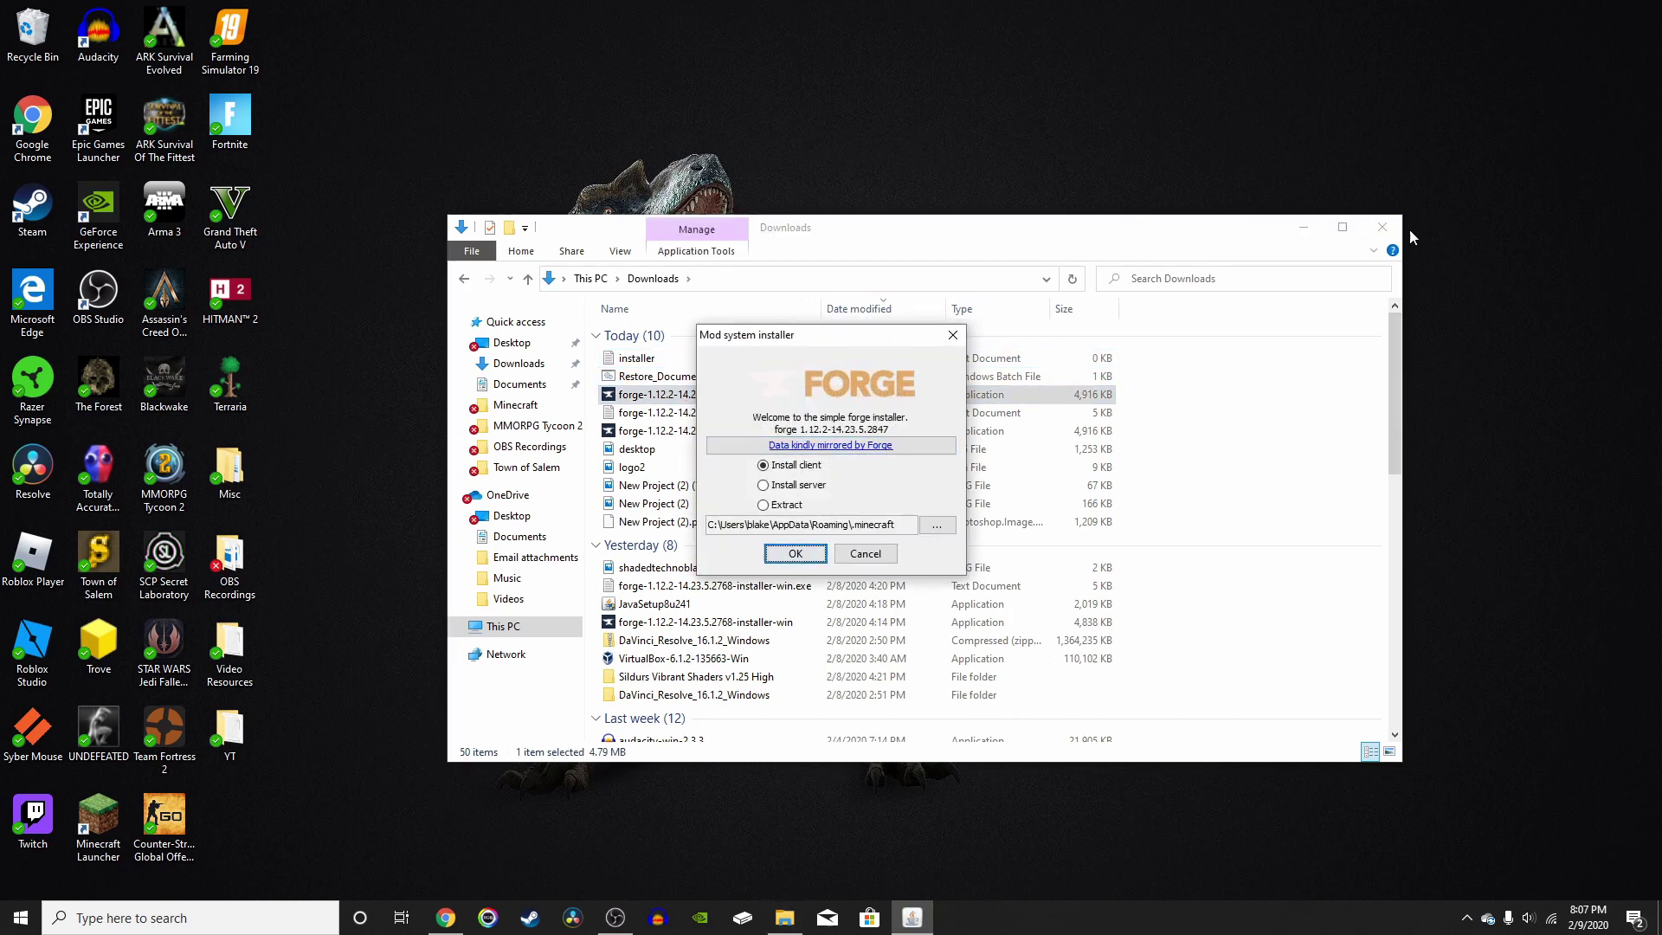
{"action": "left_click", "coordinate": [1383, 226]}
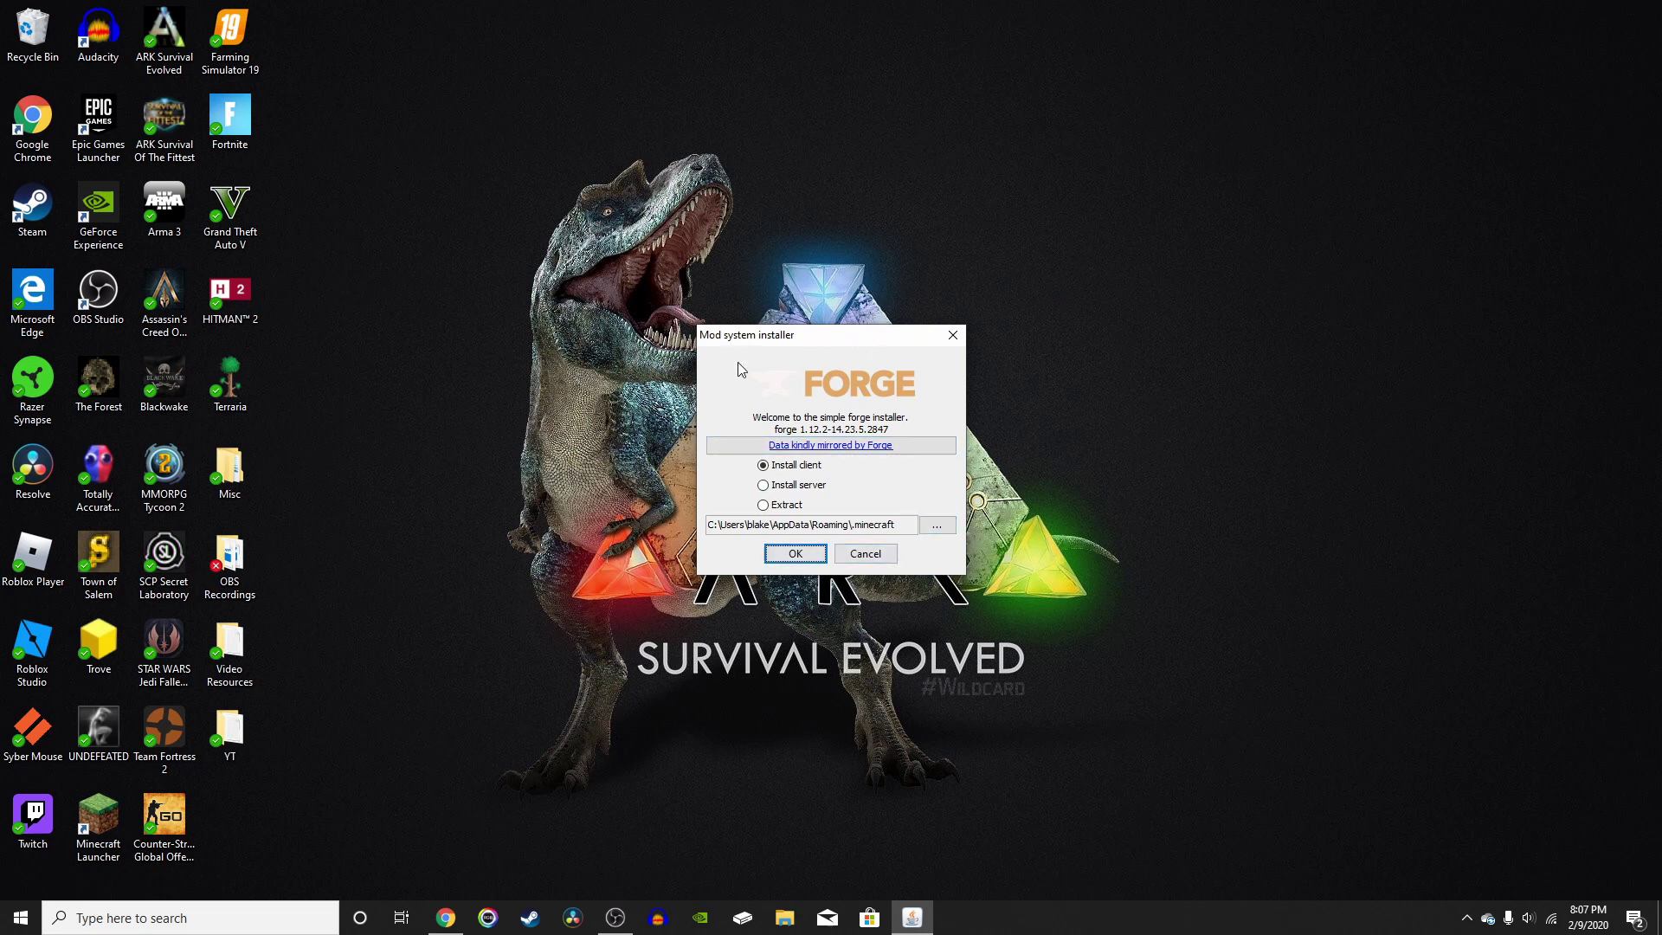
Confirm the .minecraft folder in AppData\Roaming as the target directory and install the Forge client.
{"action": "left_click", "coordinate": [936, 525]}
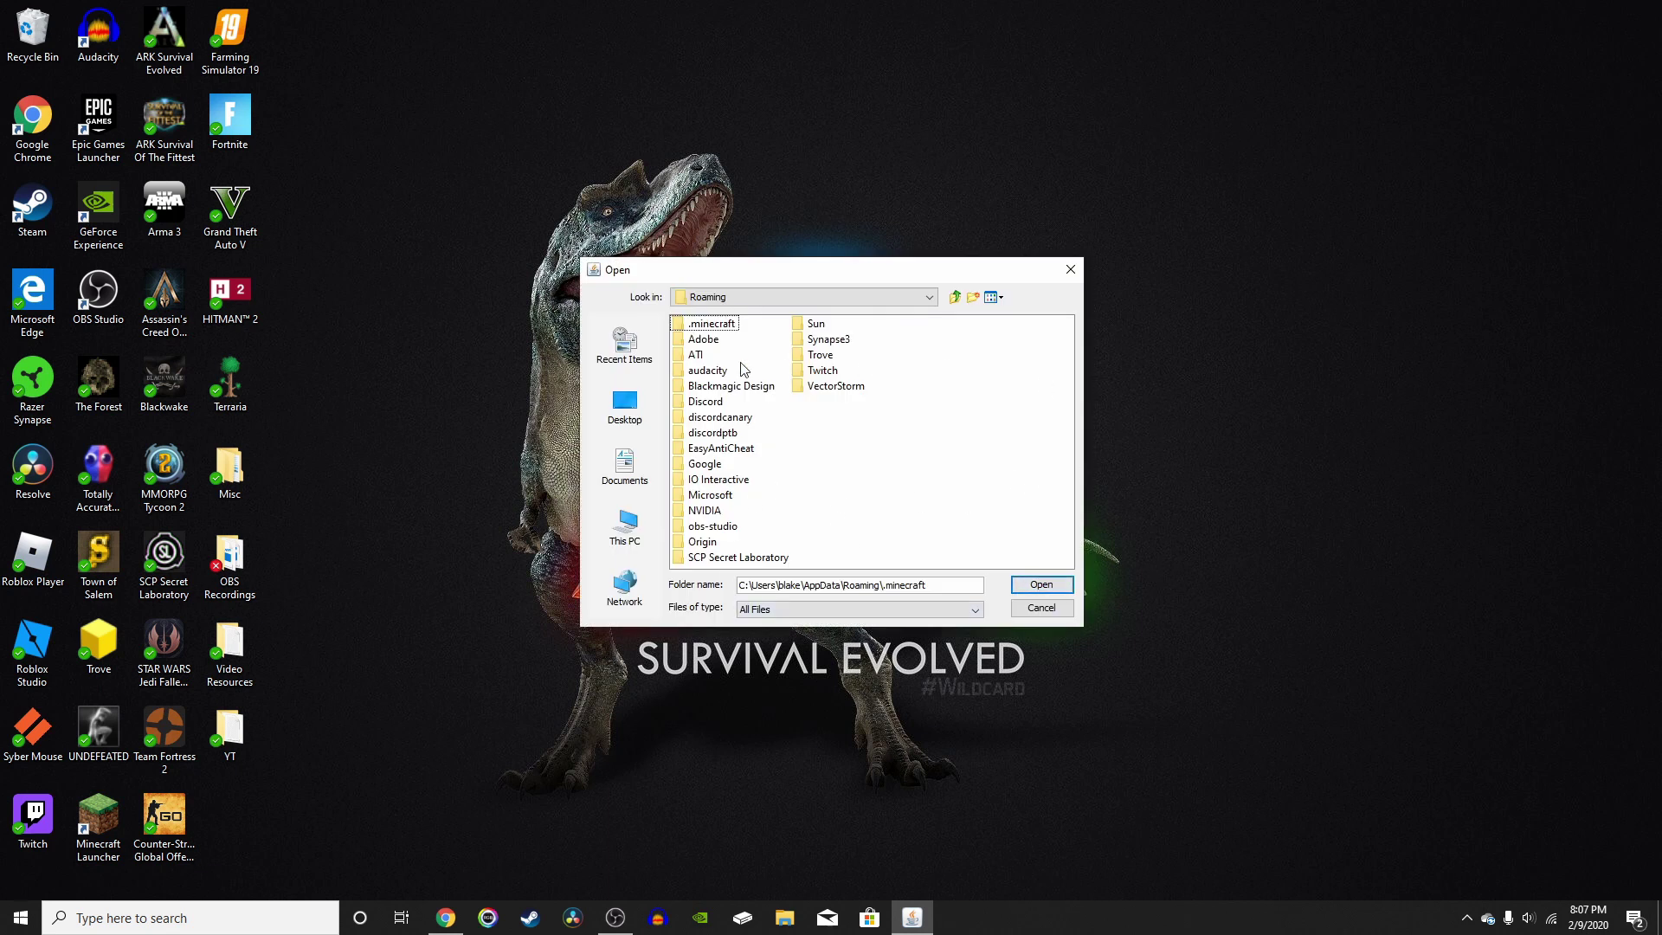
{"action": "left_click", "coordinate": [1040, 585]}
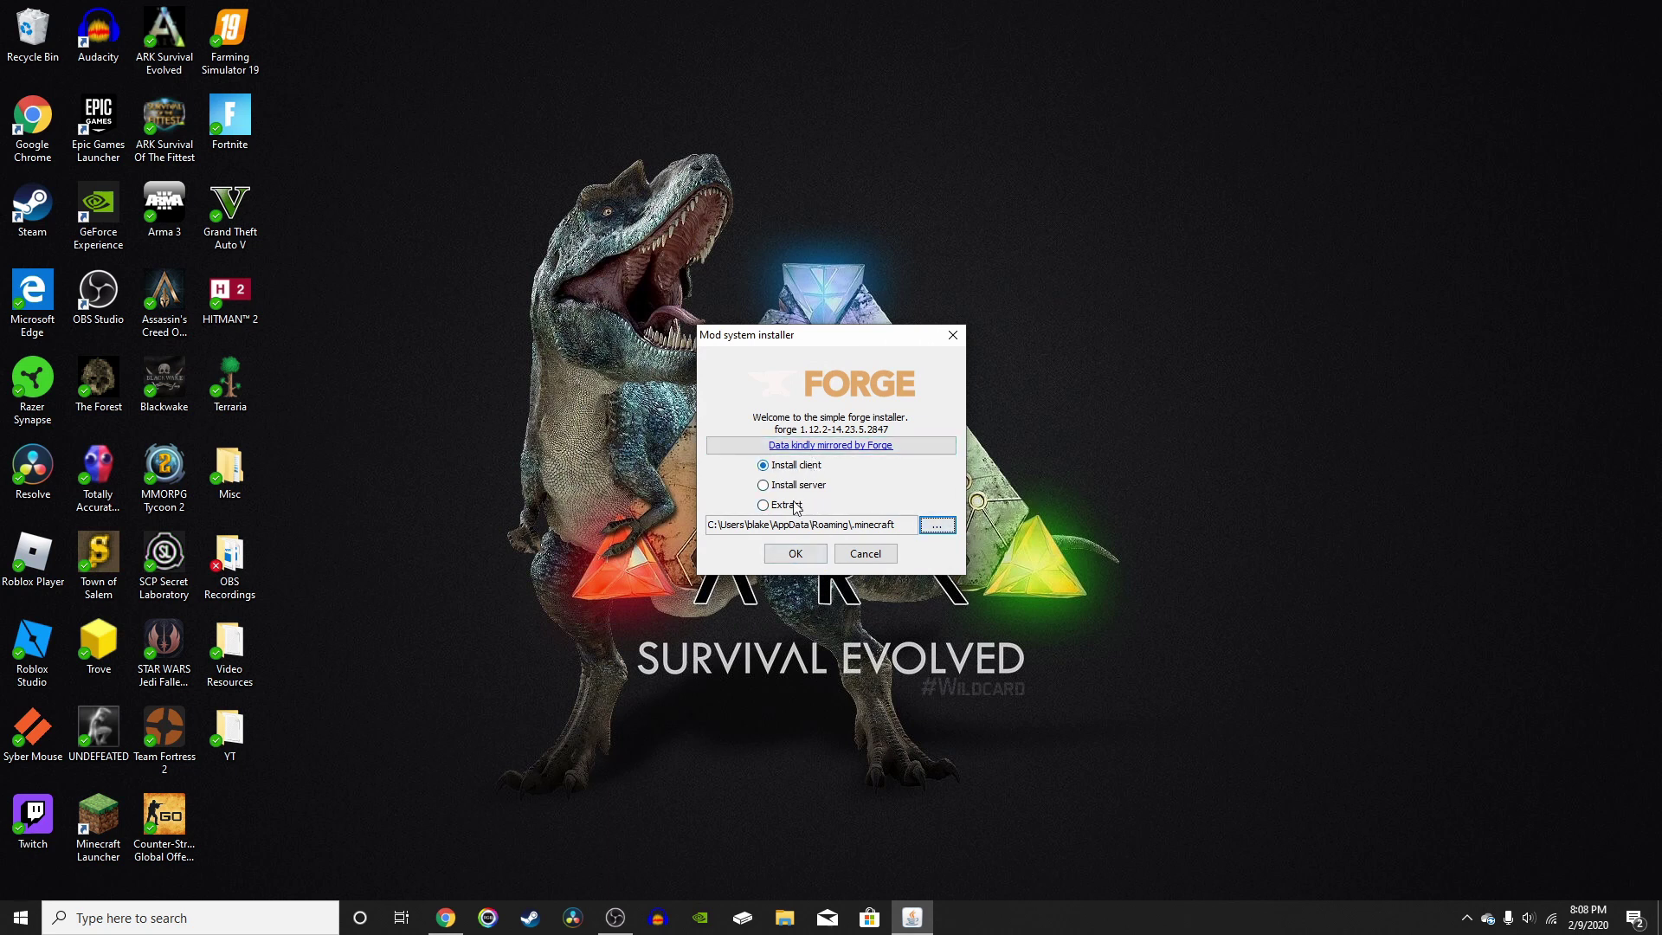
{"action": "left_click", "coordinate": [796, 555]}
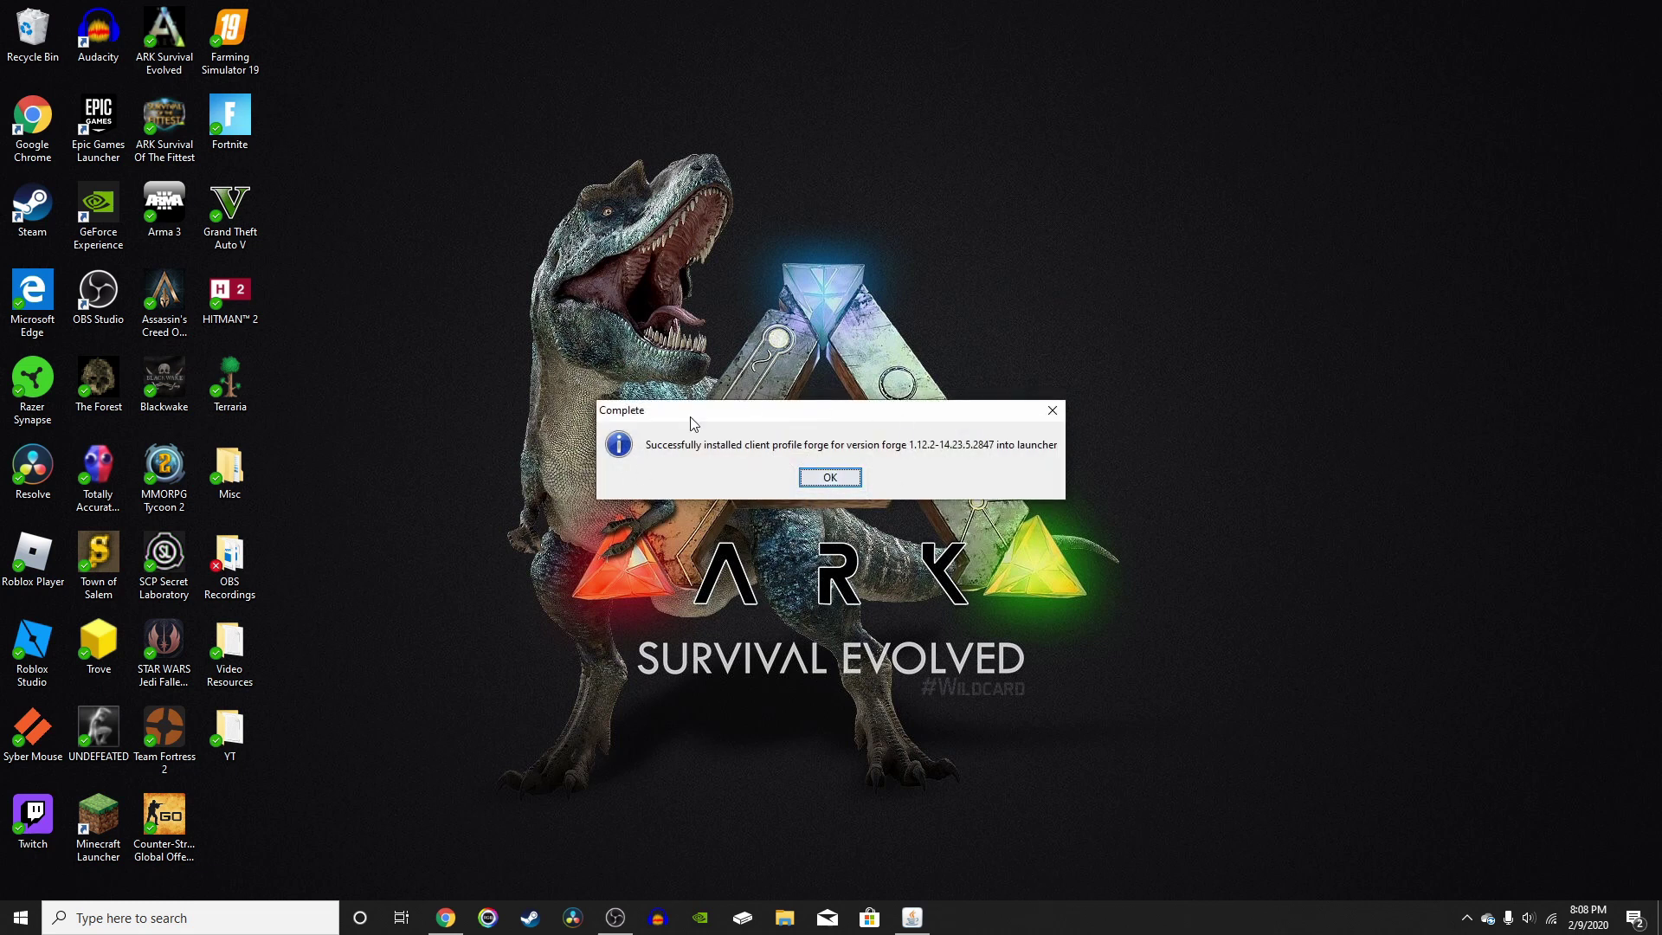
Dismiss the Forge installer's completion message and search the web for "minecraft mods" in Google Chrome.
{"action": "left_click", "coordinate": [830, 477]}
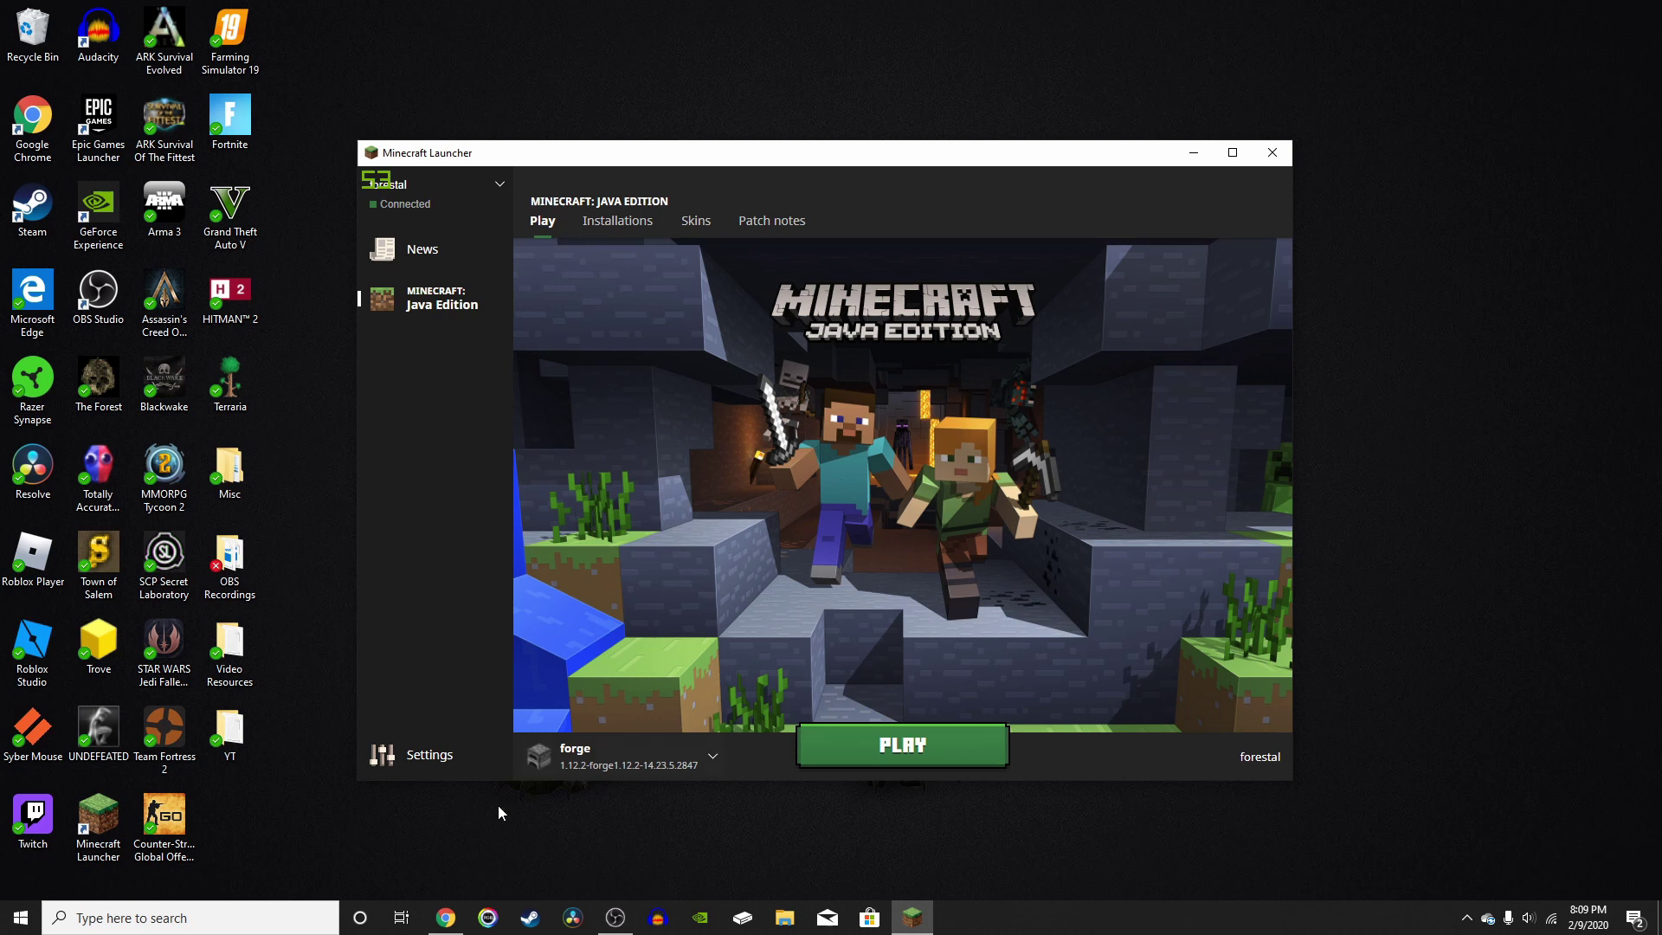
{"action": "left_click", "coordinate": [457, 919]}
{"action": "type", "text": "min"}
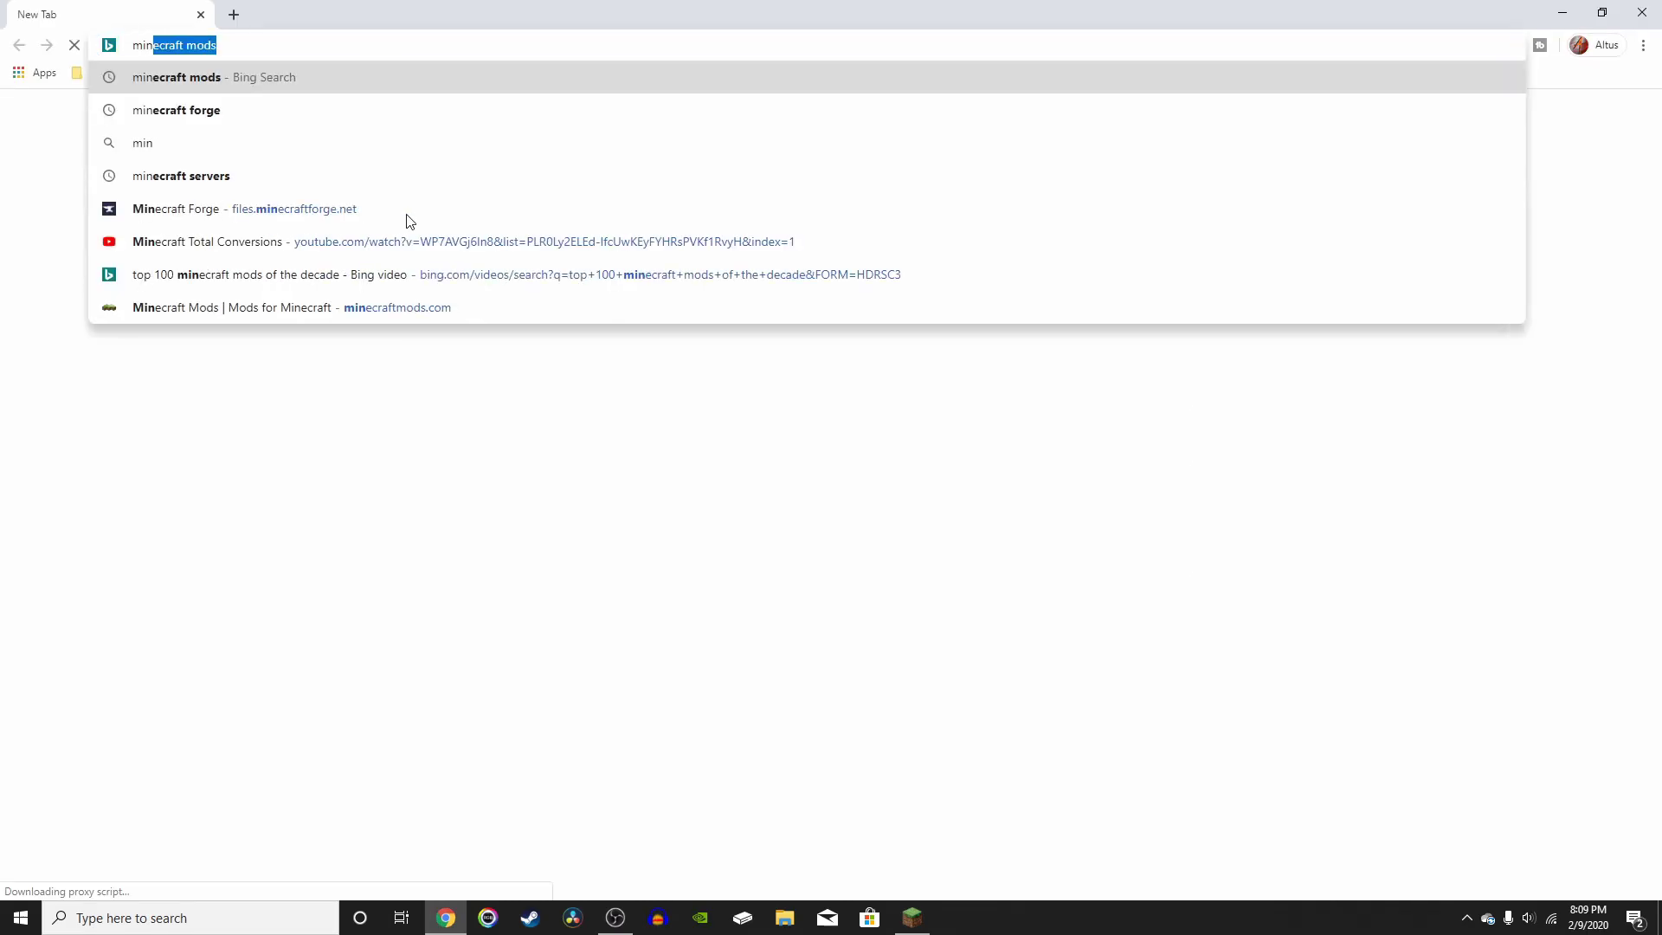
{"action": "type", "text": "ecraft m"}
{"action": "key", "text": "Return"}
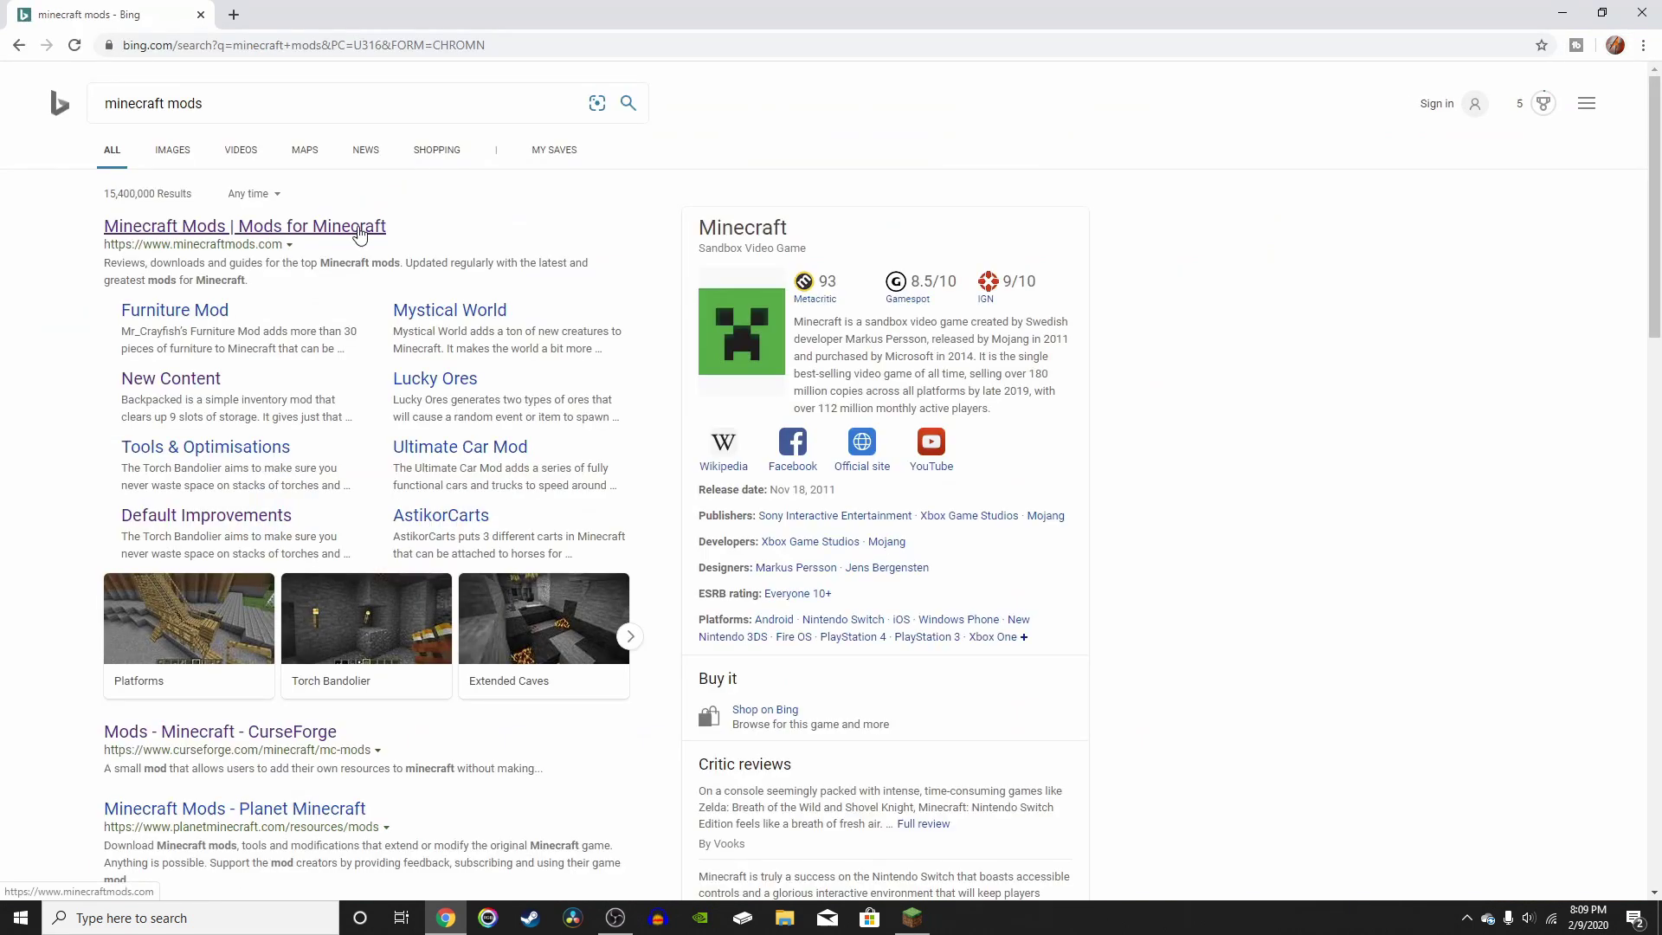
Open the minecraftmods.com and 9minecraft.net search results in separate tabs and close the search results tab.
{"action": "right_click", "coordinate": [359, 234]}
{"action": "left_click", "coordinate": [402, 245]}
{"action": "scroll", "coordinate": [329, 641], "scroll_direction": "down", "scroll_amount": 2}
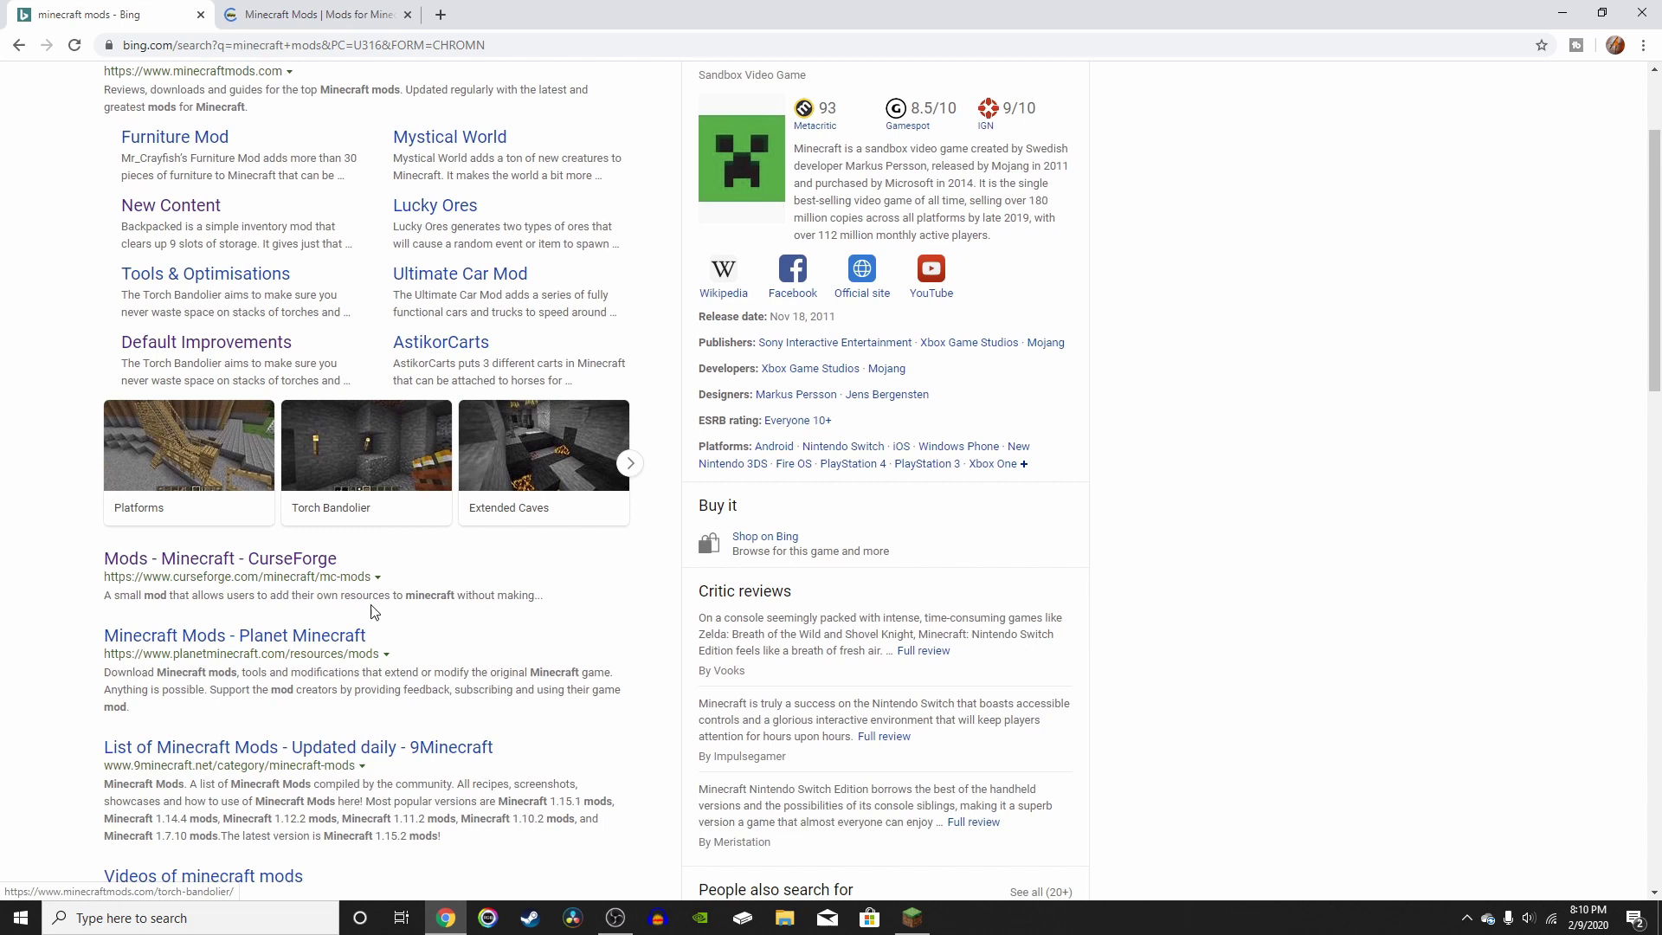
{"action": "right_click", "coordinate": [305, 748]}
{"action": "left_click", "coordinate": [355, 755]}
{"action": "left_click", "coordinate": [200, 15]}
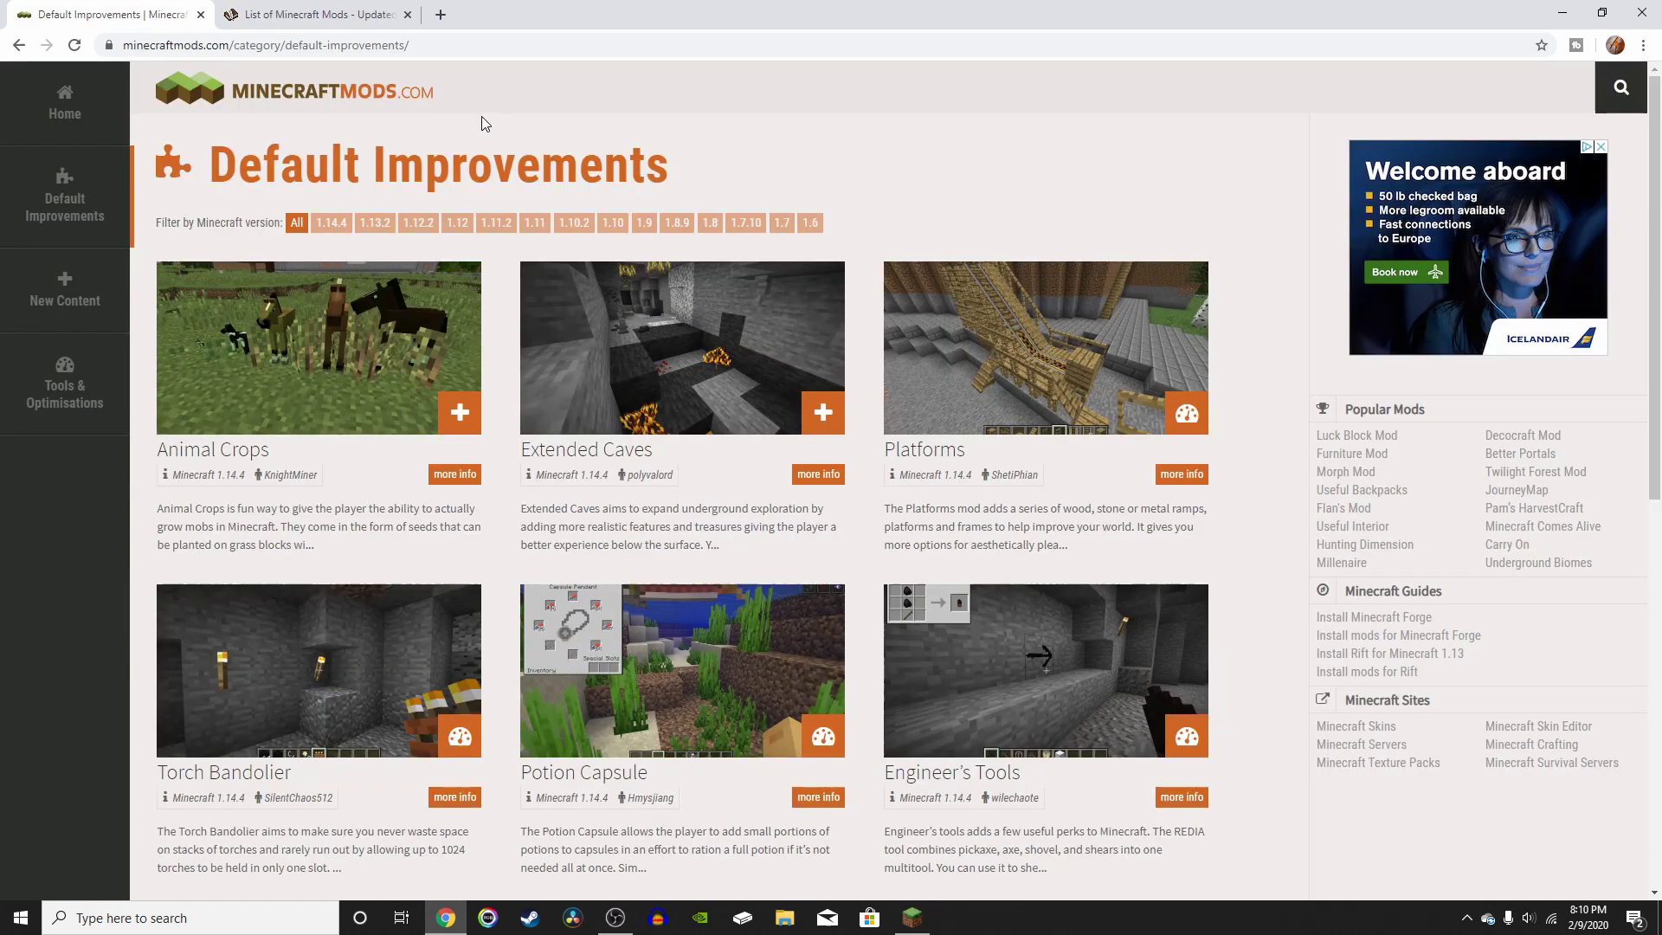
Compare the mod listings on minecraftmods.com and 9minecraft.net, filtering the Default Improvements category by version 1.14.4.
{"action": "left_click", "coordinate": [329, 11]}
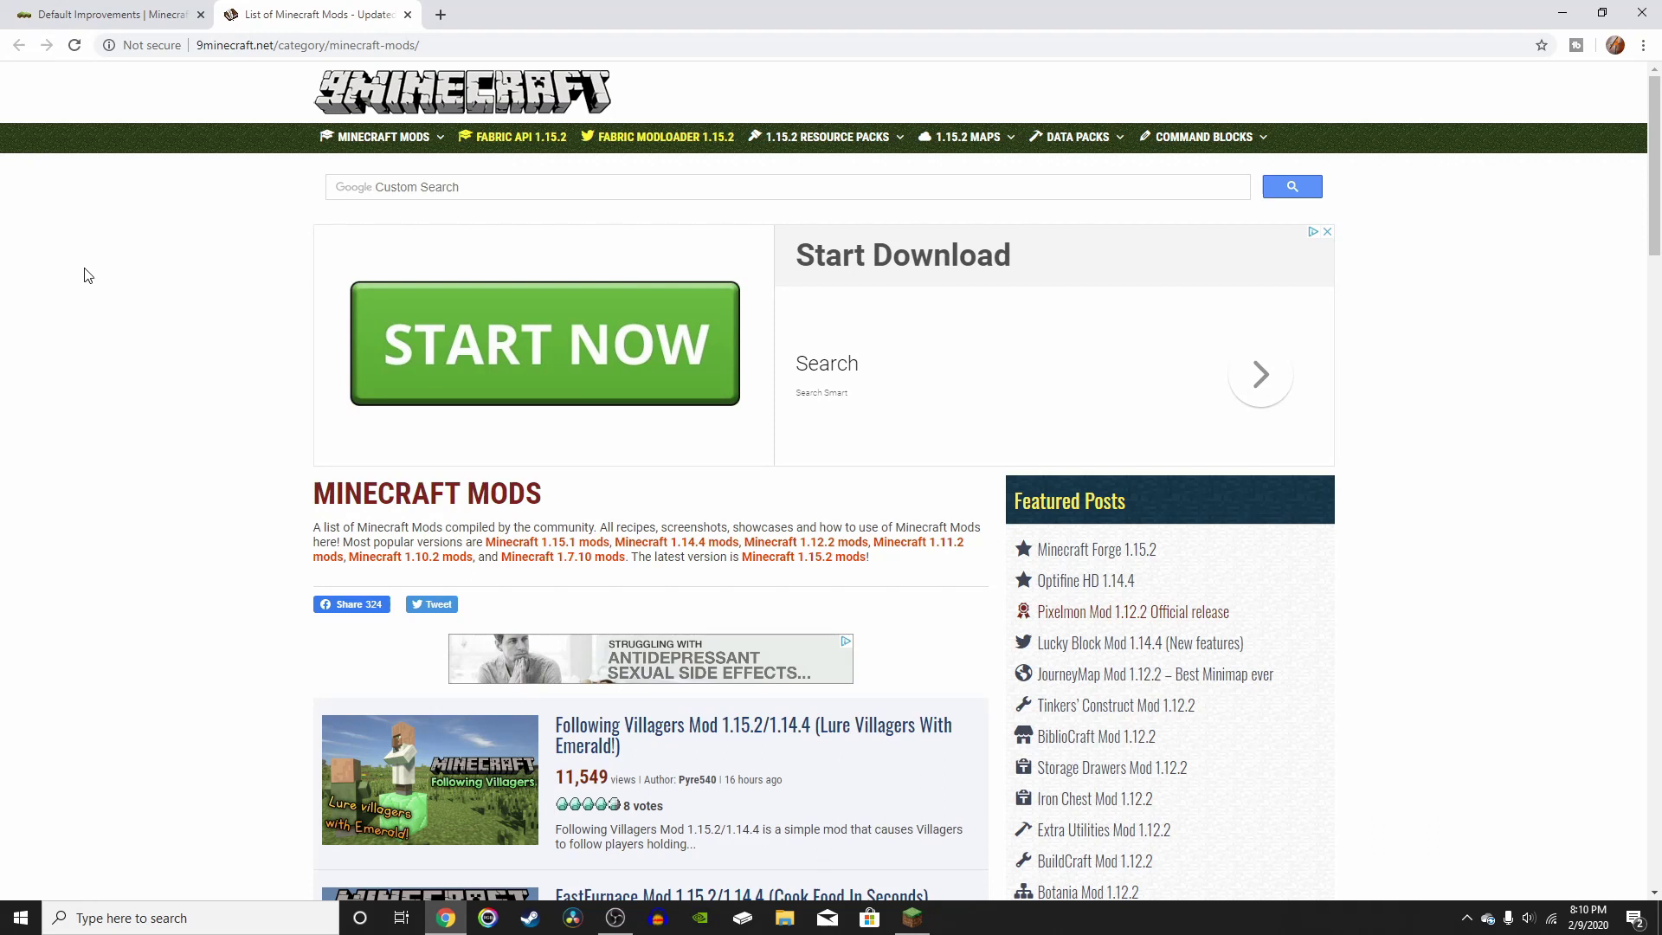
{"action": "left_click", "coordinate": [112, 15]}
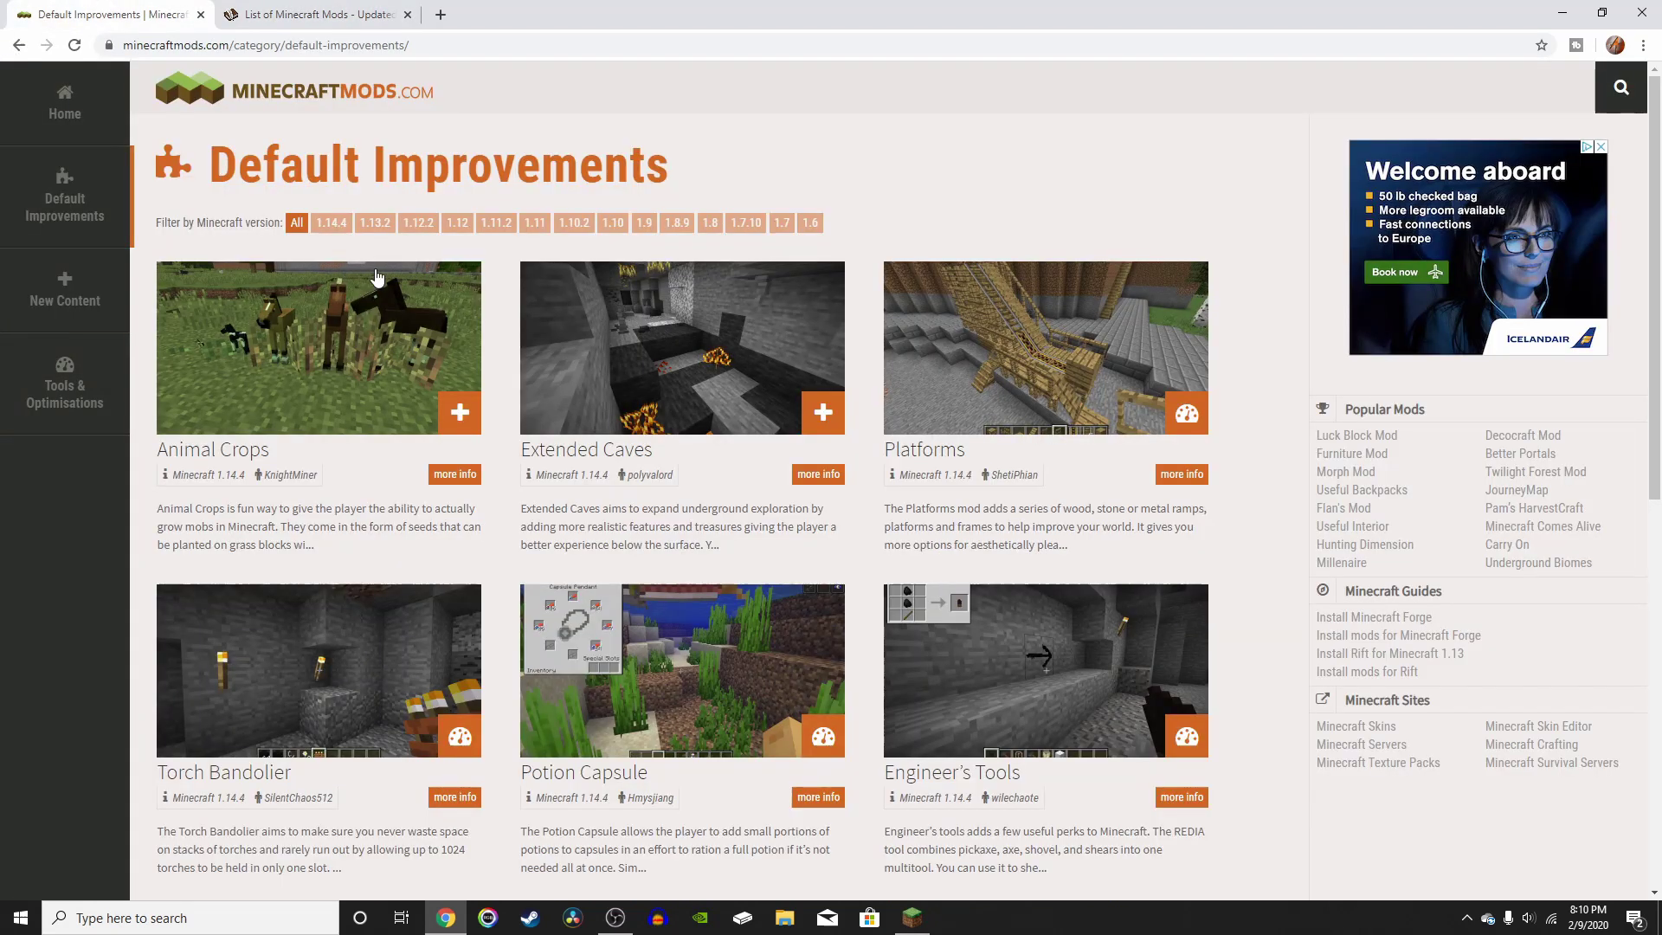
{"action": "left_click", "coordinate": [345, 226]}
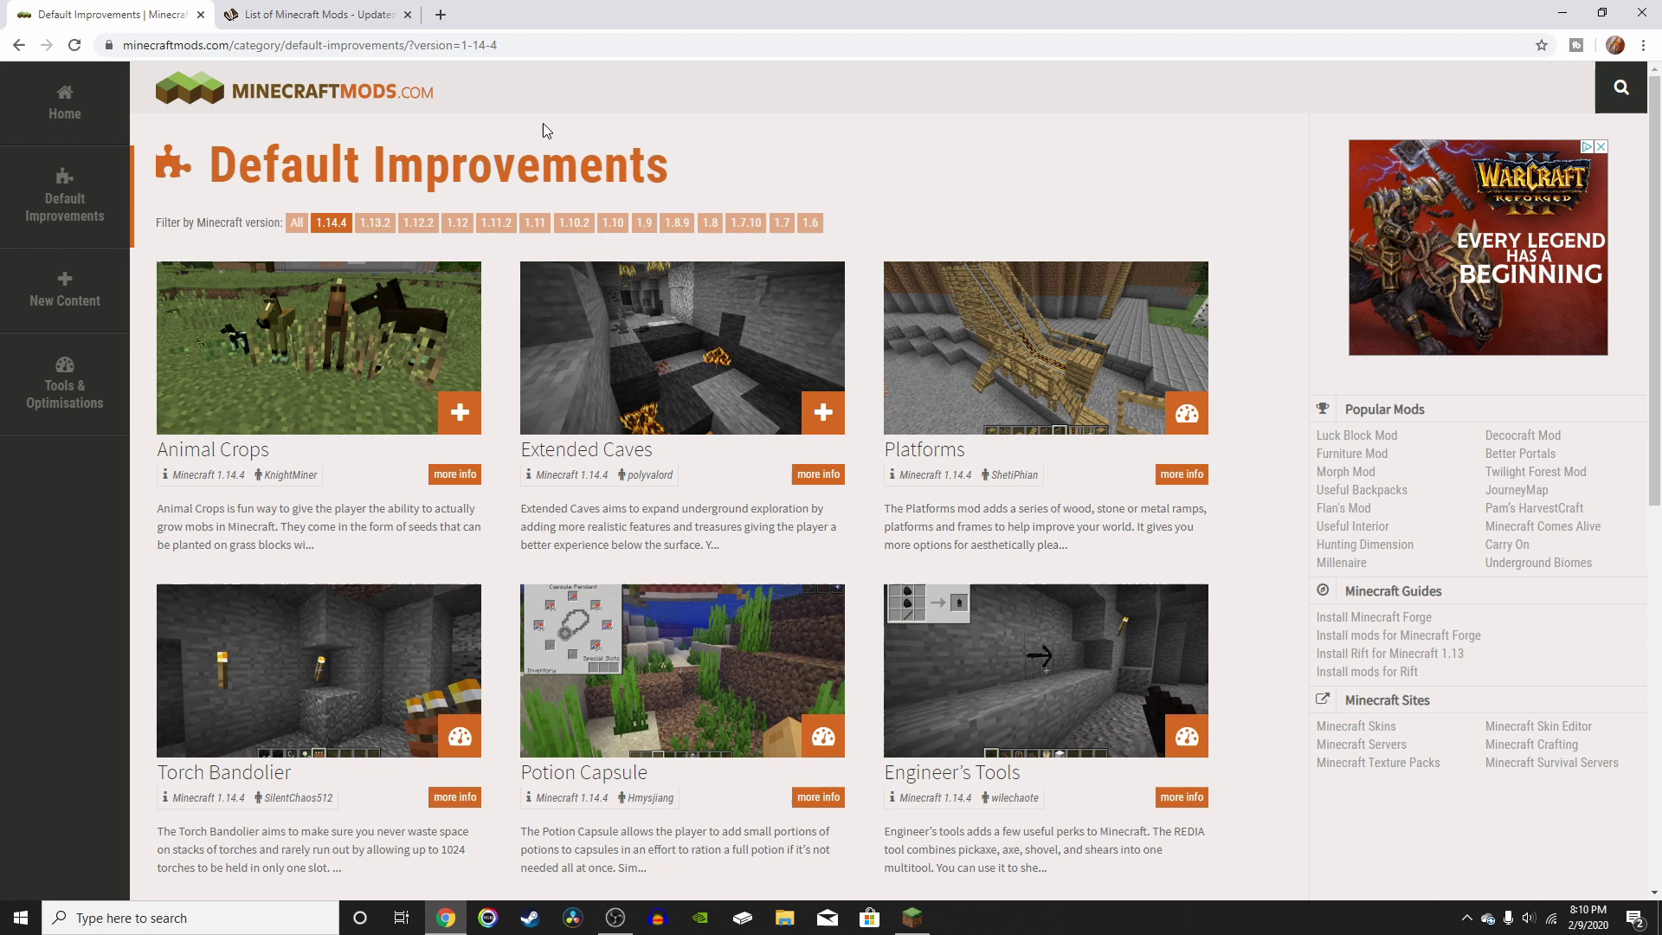
{"action": "left_click", "coordinate": [320, 13]}
{"action": "scroll", "coordinate": [86, 472], "scroll_direction": "down", "scroll_amount": 2}
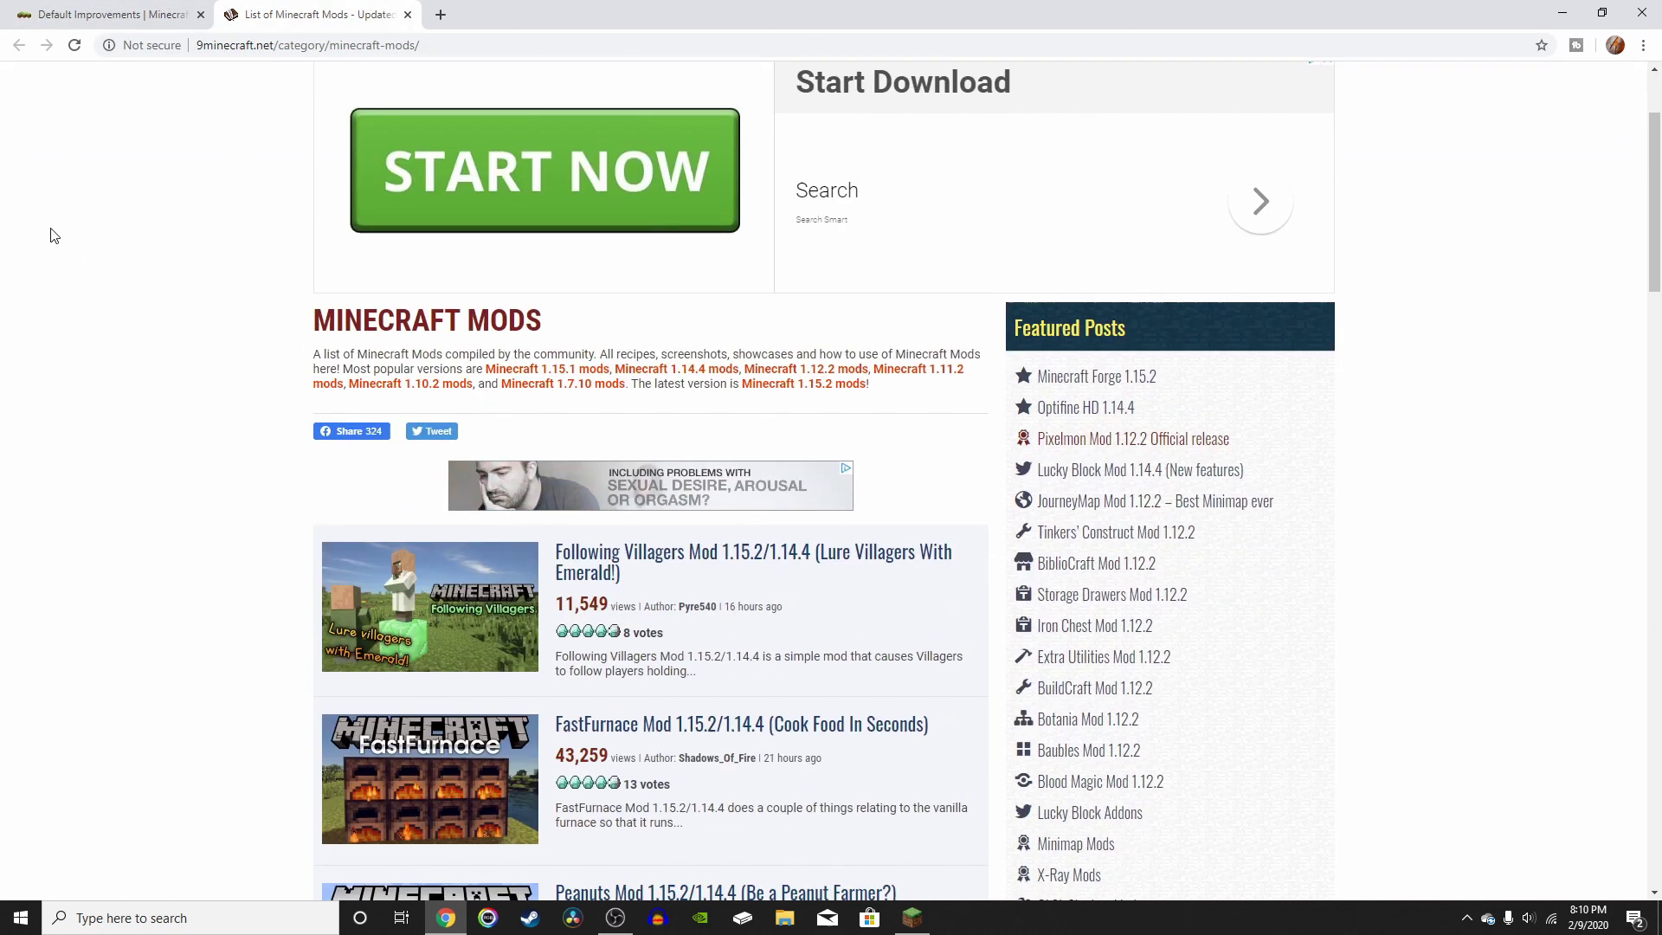
{"action": "left_click", "coordinate": [87, 12]}
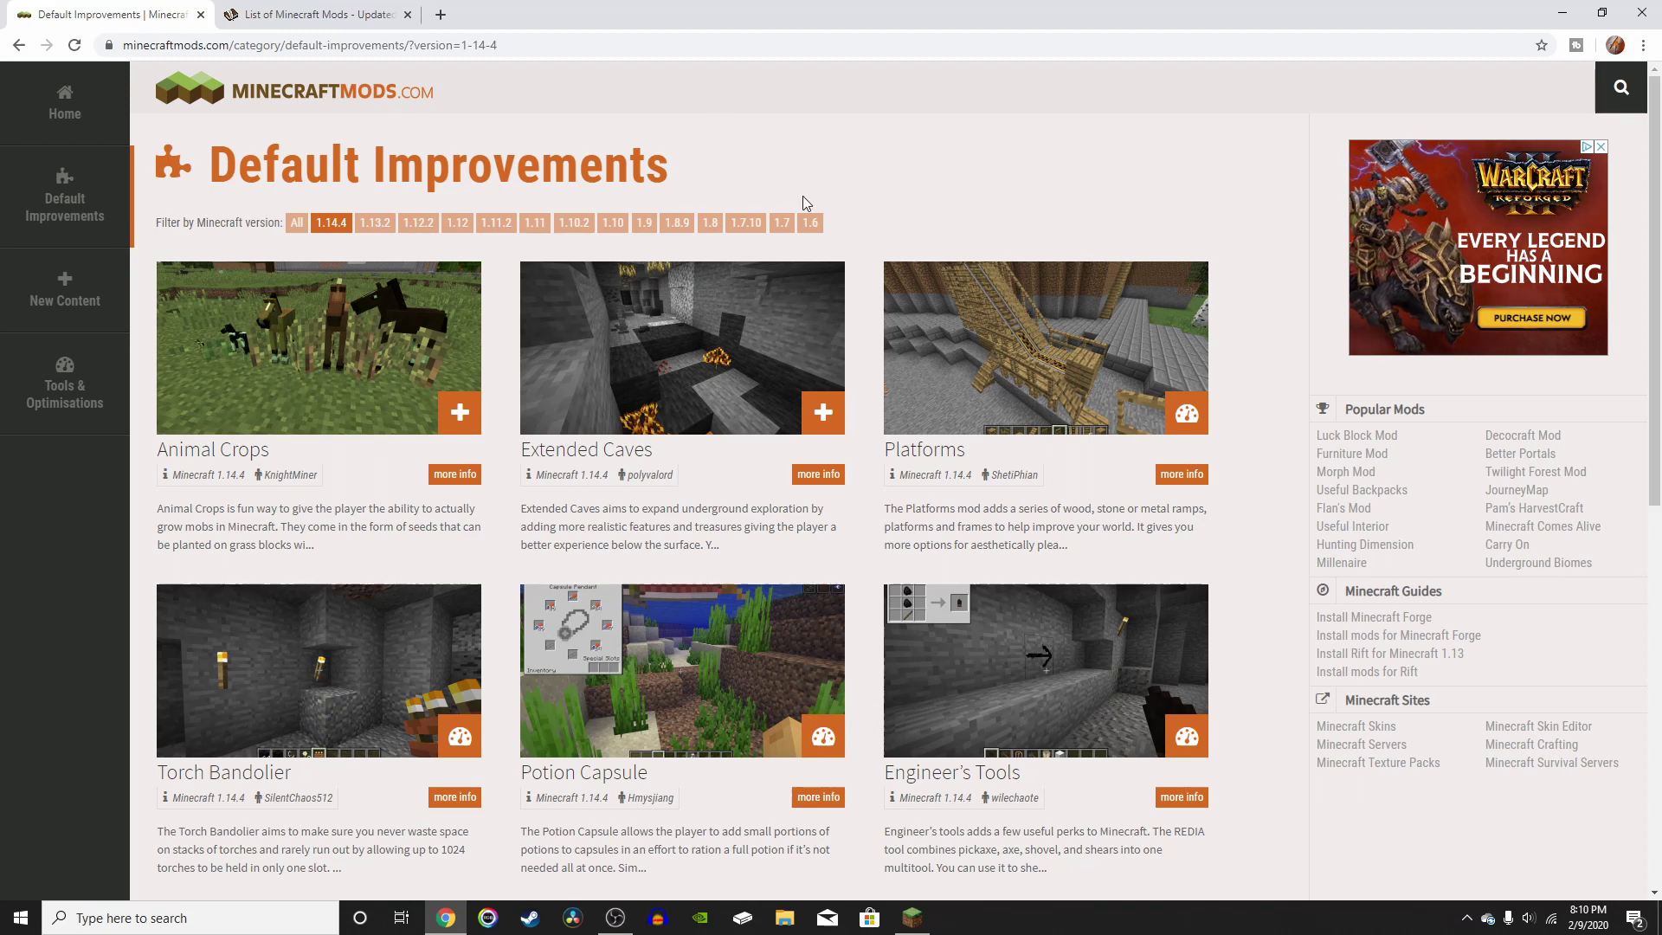
{"action": "left_click", "coordinate": [321, 14]}
{"action": "scroll", "coordinate": [158, 511], "scroll_direction": "down", "scroll_amount": 3}
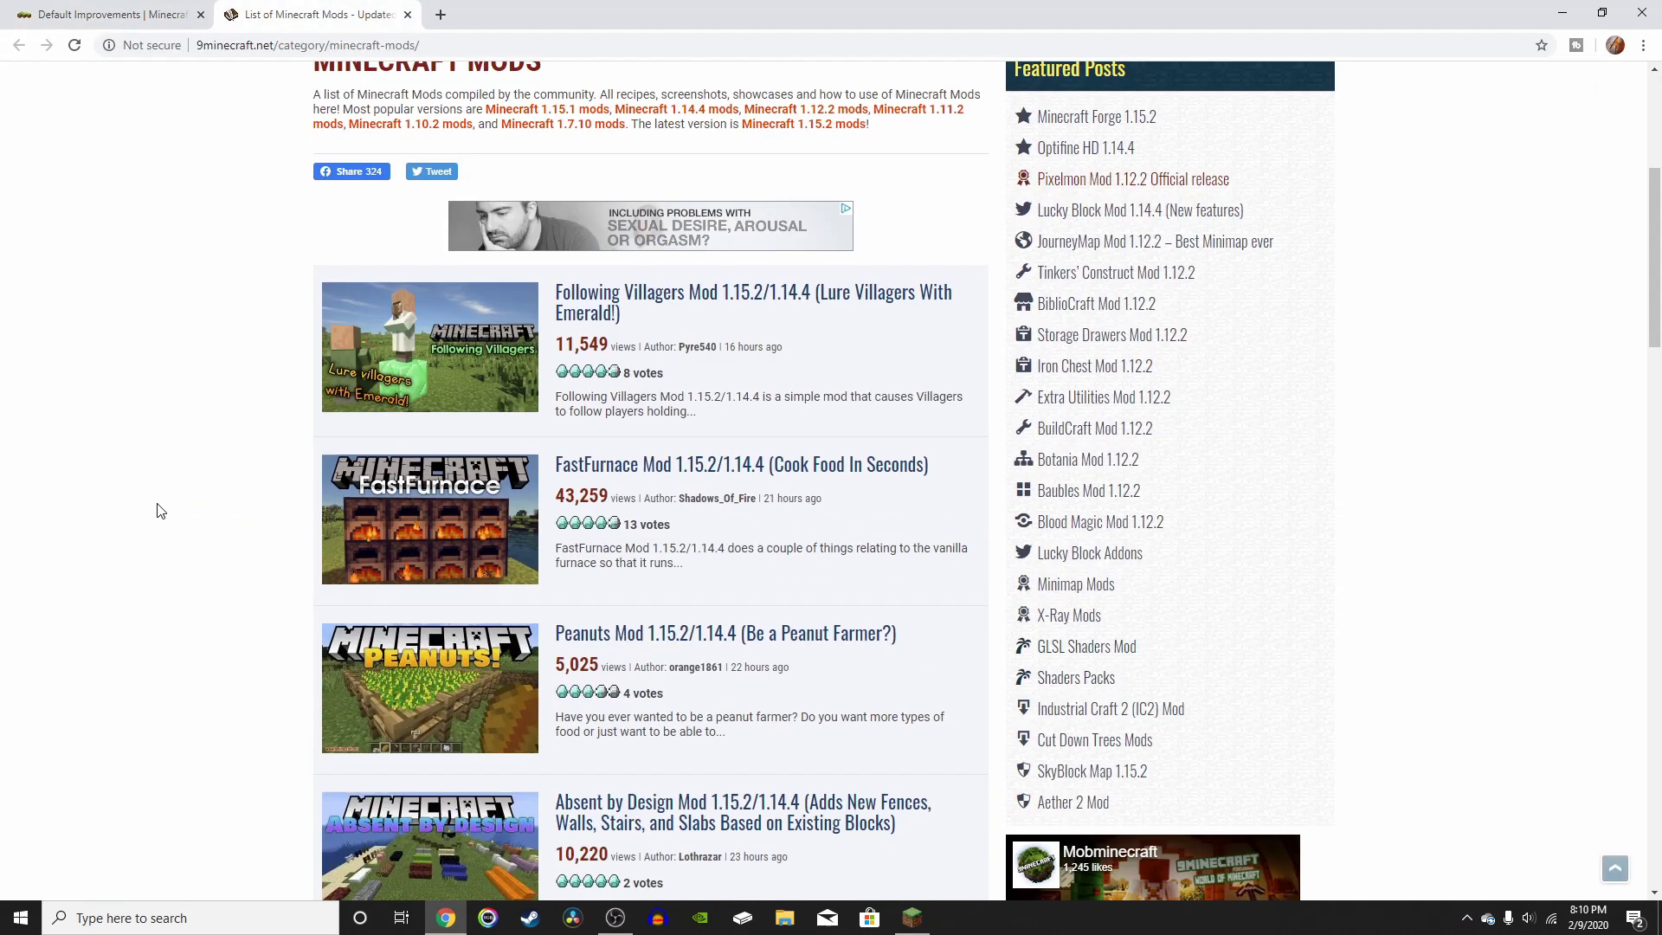
Close the minecraftmods.com tab and open the Minecraft 1.12.2 mods list on 9minecraft.net.
{"action": "left_click", "coordinate": [200, 14]}
{"action": "scroll", "coordinate": [81, 259], "scroll_direction": "up", "scroll_amount": 5}
{"action": "scroll", "coordinate": [78, 315], "scroll_direction": "down", "scroll_amount": 2}
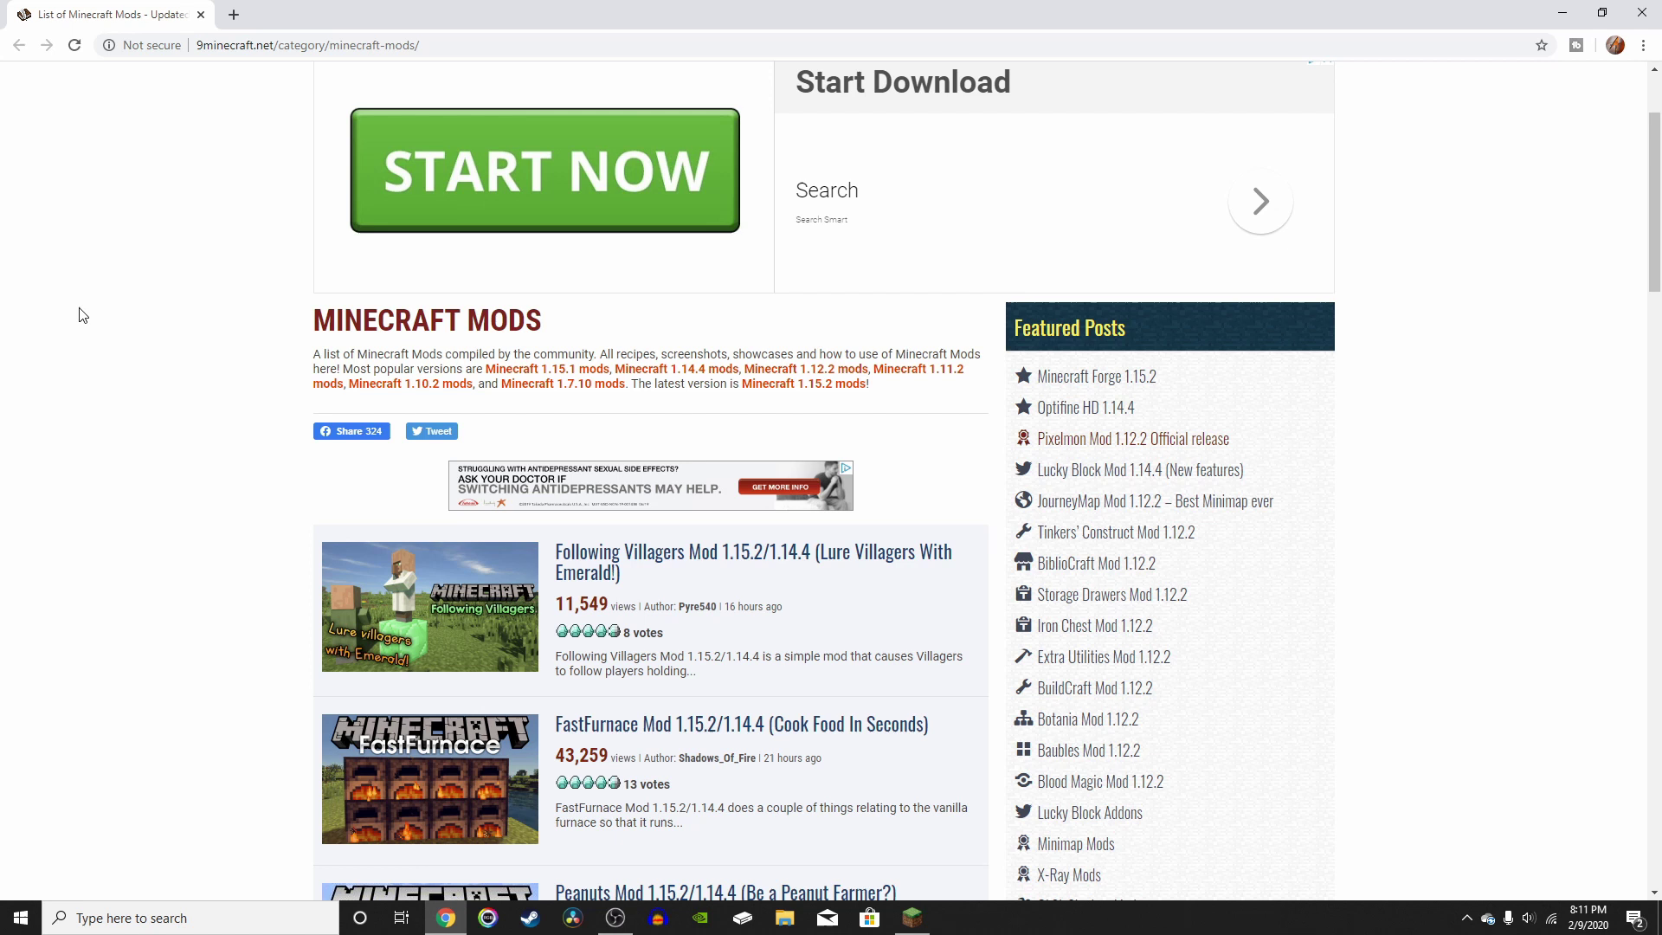
{"action": "scroll", "coordinate": [130, 278], "scroll_direction": "up", "scroll_amount": 2}
{"action": "mouse_move", "coordinate": [426, 137]}
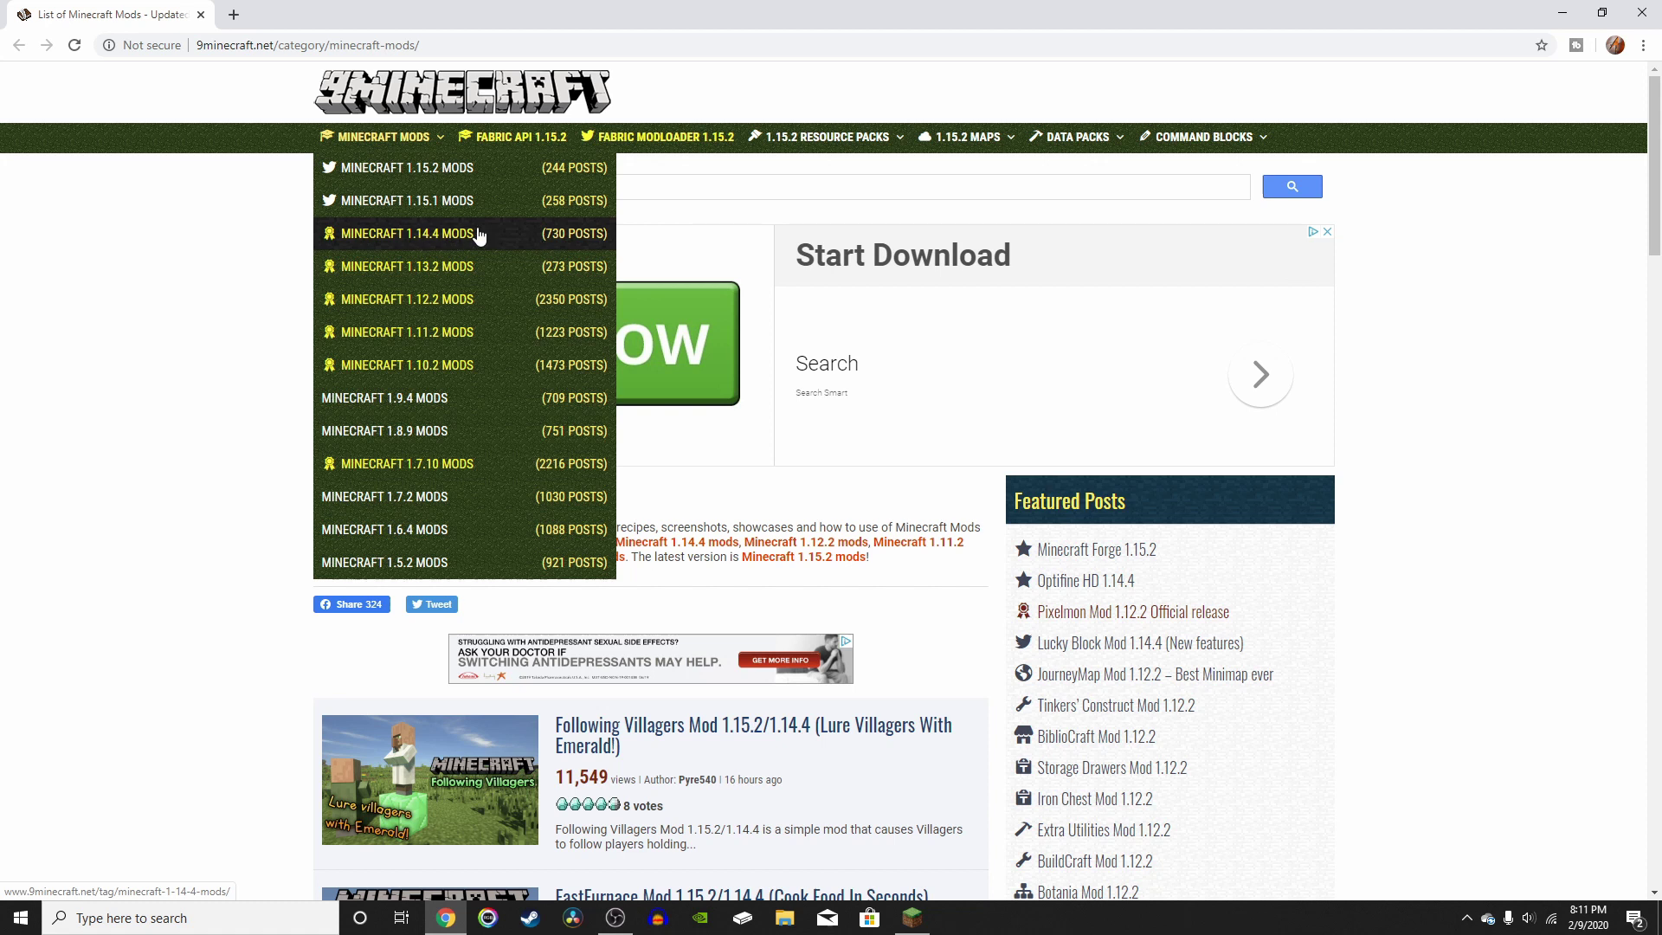
{"action": "left_click", "coordinate": [454, 301]}
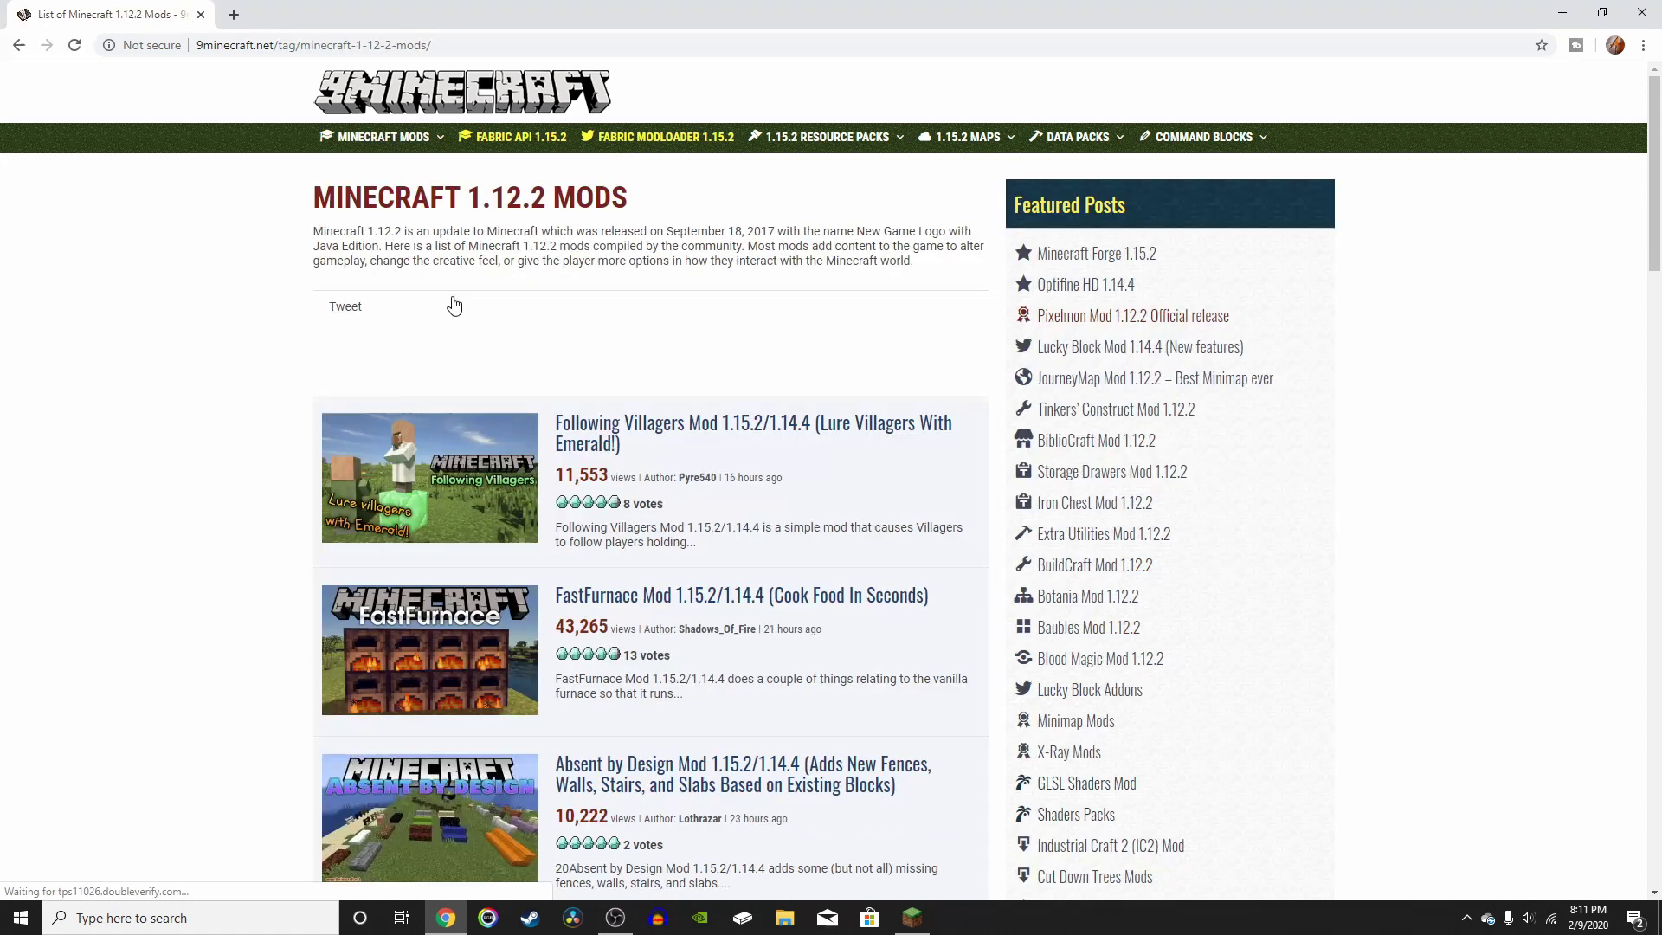
Look through the Minecraft 1.12.2 mods list and open the Iron Chests Mod page.
{"action": "scroll", "coordinate": [599, 656], "scroll_direction": "down", "scroll_amount": 7}
{"action": "scroll", "coordinate": [138, 639], "scroll_direction": "up", "scroll_amount": 8}
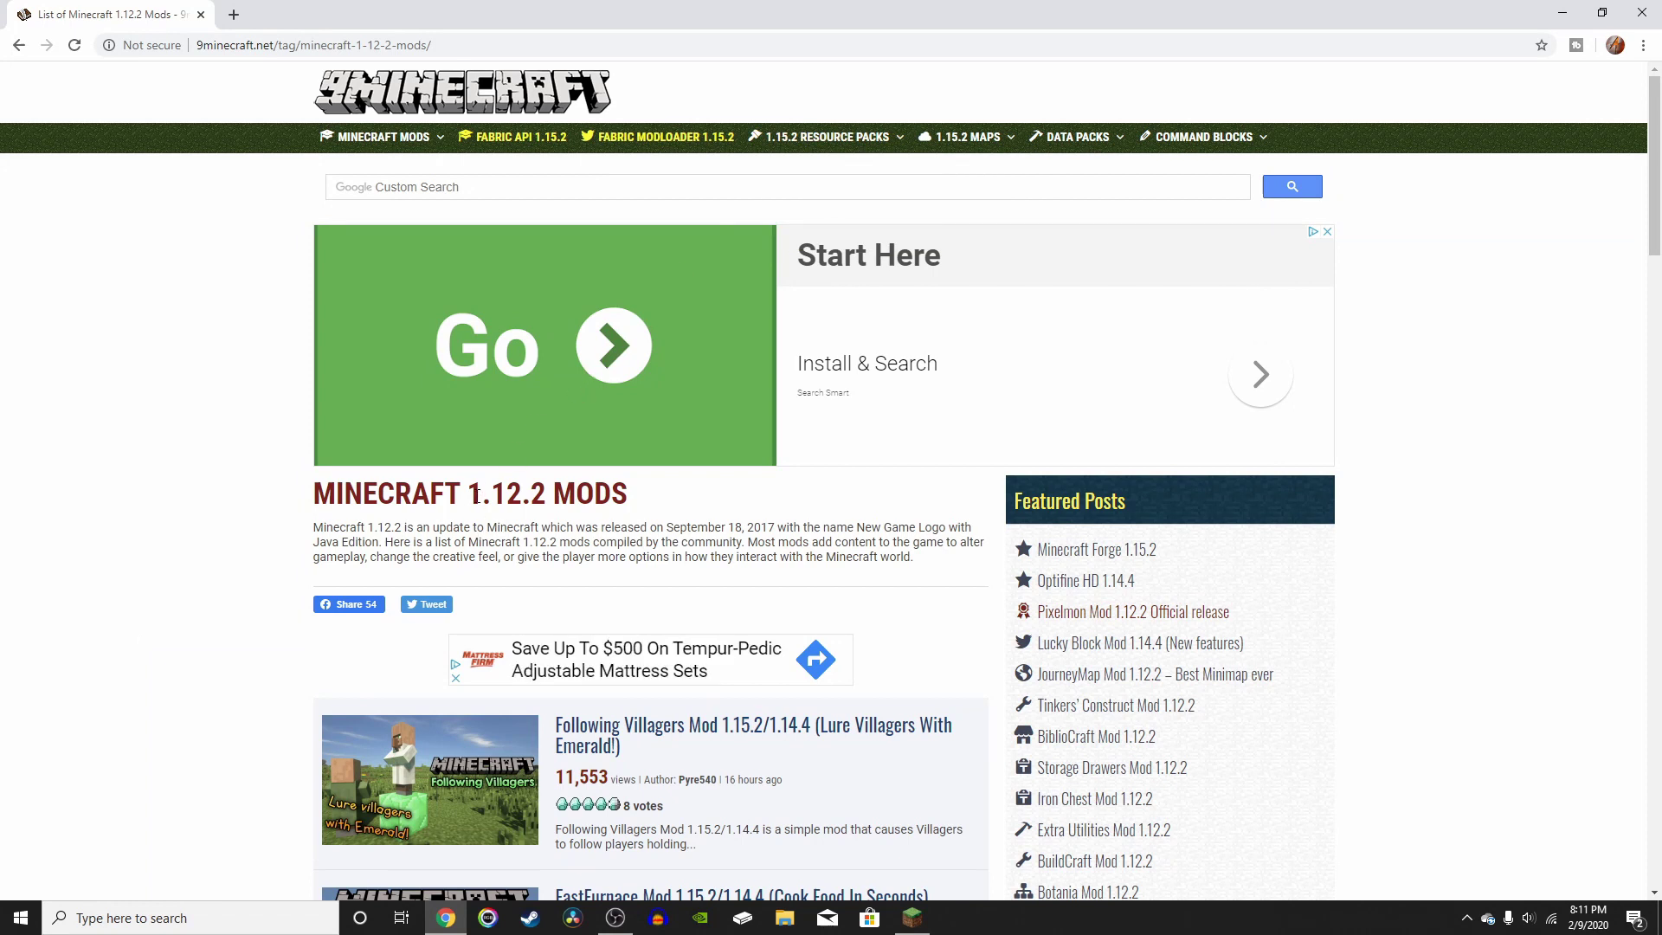
{"action": "left_click_drag", "start_coordinate": [481, 493], "coordinate": [545, 493]}
{"action": "left_click", "coordinate": [545, 493]}
{"action": "scroll", "coordinate": [324, 537], "scroll_direction": "down", "scroll_amount": 8}
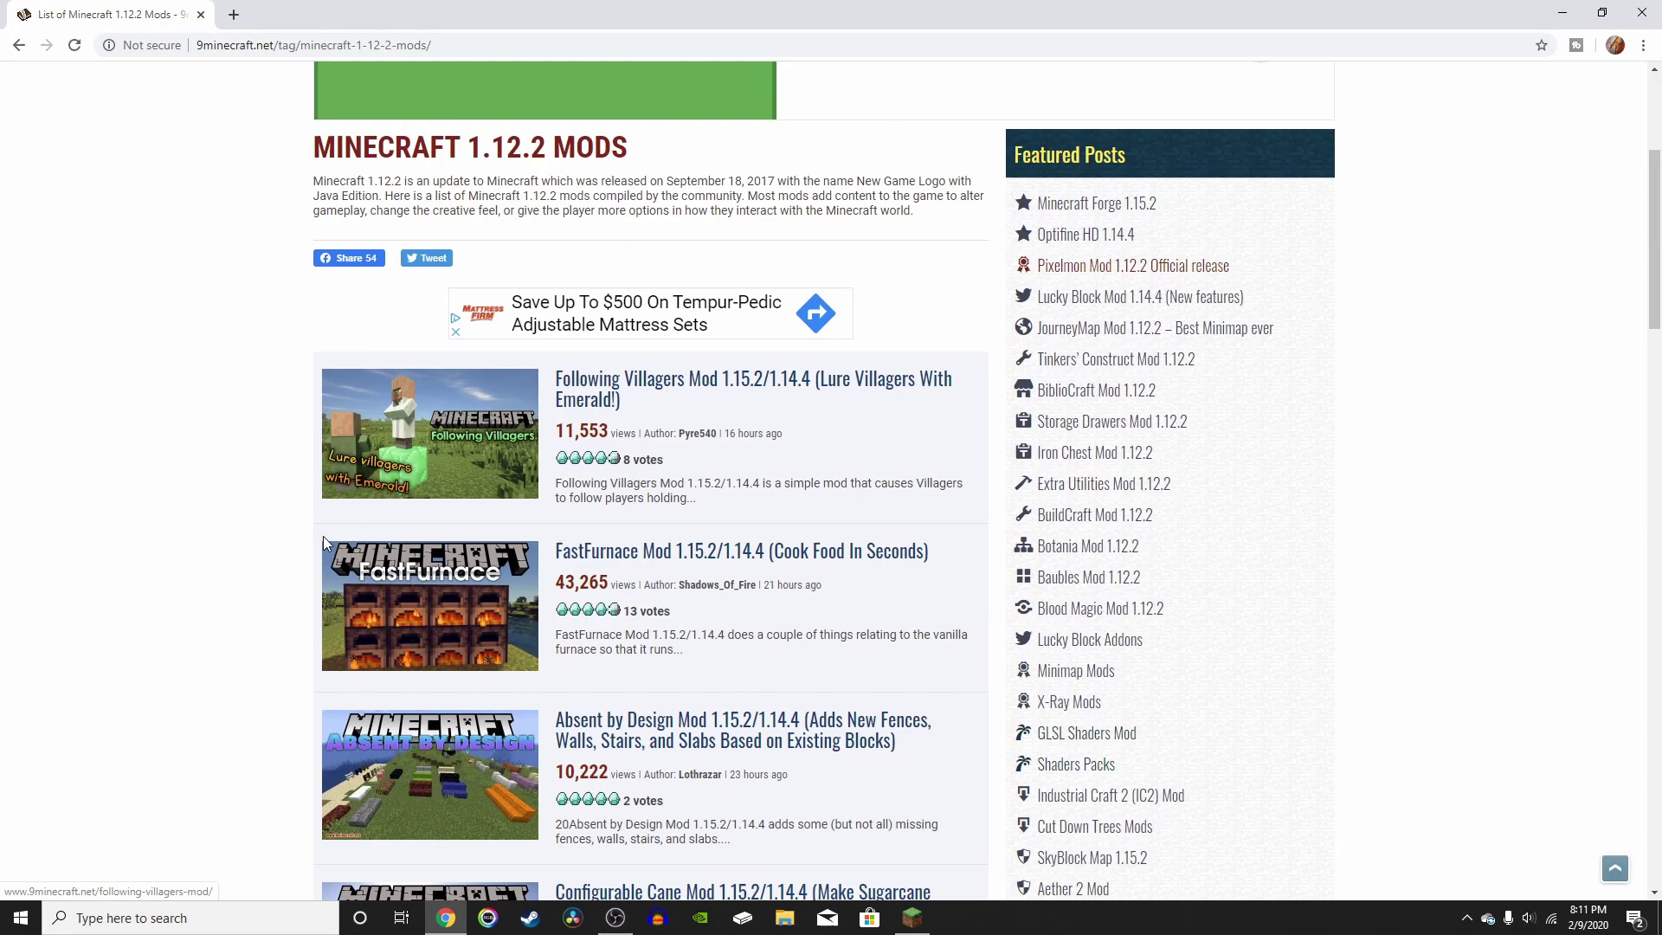
{"action": "scroll", "coordinate": [130, 571], "scroll_direction": "up", "scroll_amount": 2}
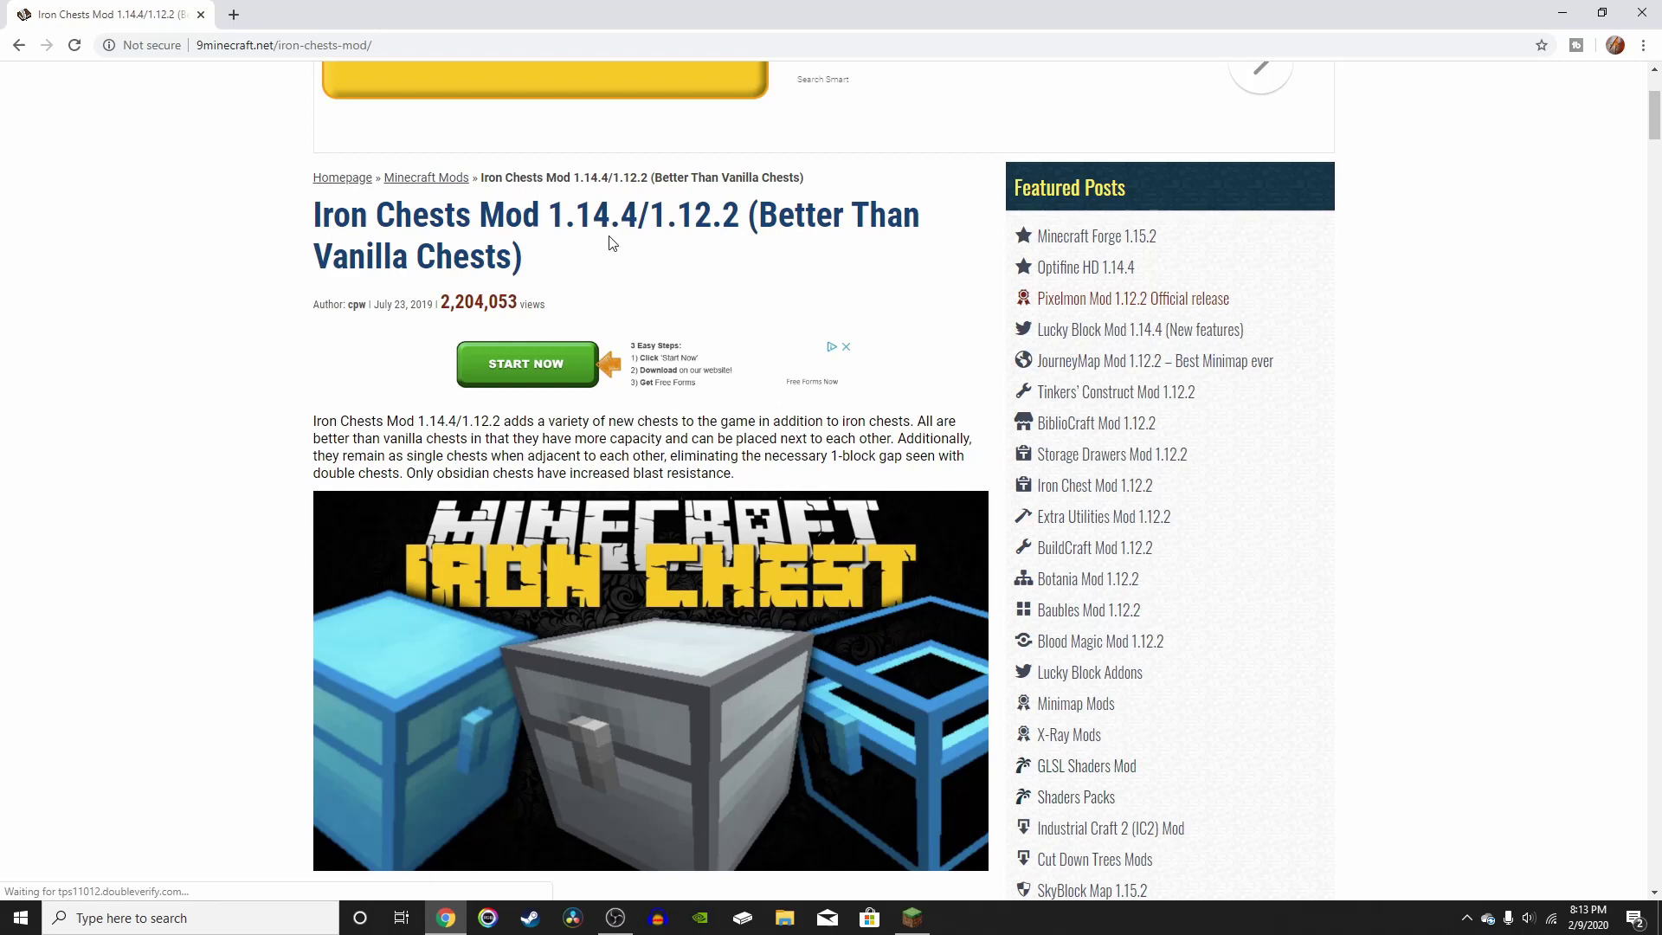
Check the supported game versions in the Iron Chests Mod title and go to the page's download links.
{"action": "left_click_drag", "start_coordinate": [555, 214], "coordinate": [748, 215]}
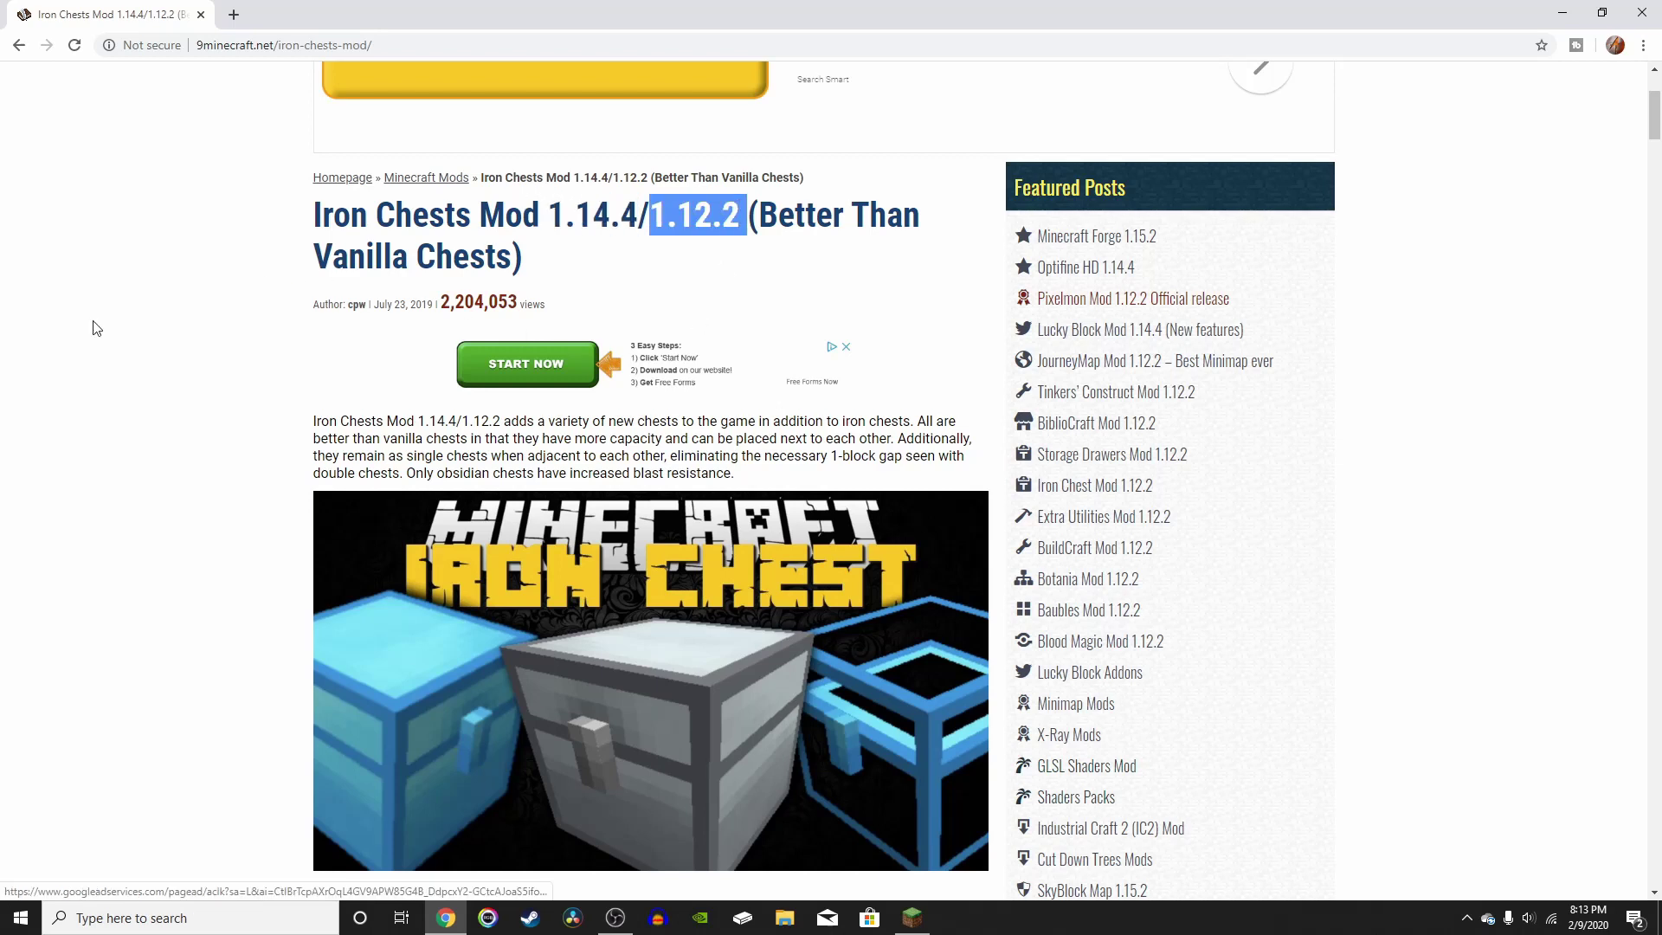
{"action": "left_click", "coordinate": [134, 551]}
{"action": "scroll", "coordinate": [233, 771], "scroll_direction": "down", "scroll_amount": 3}
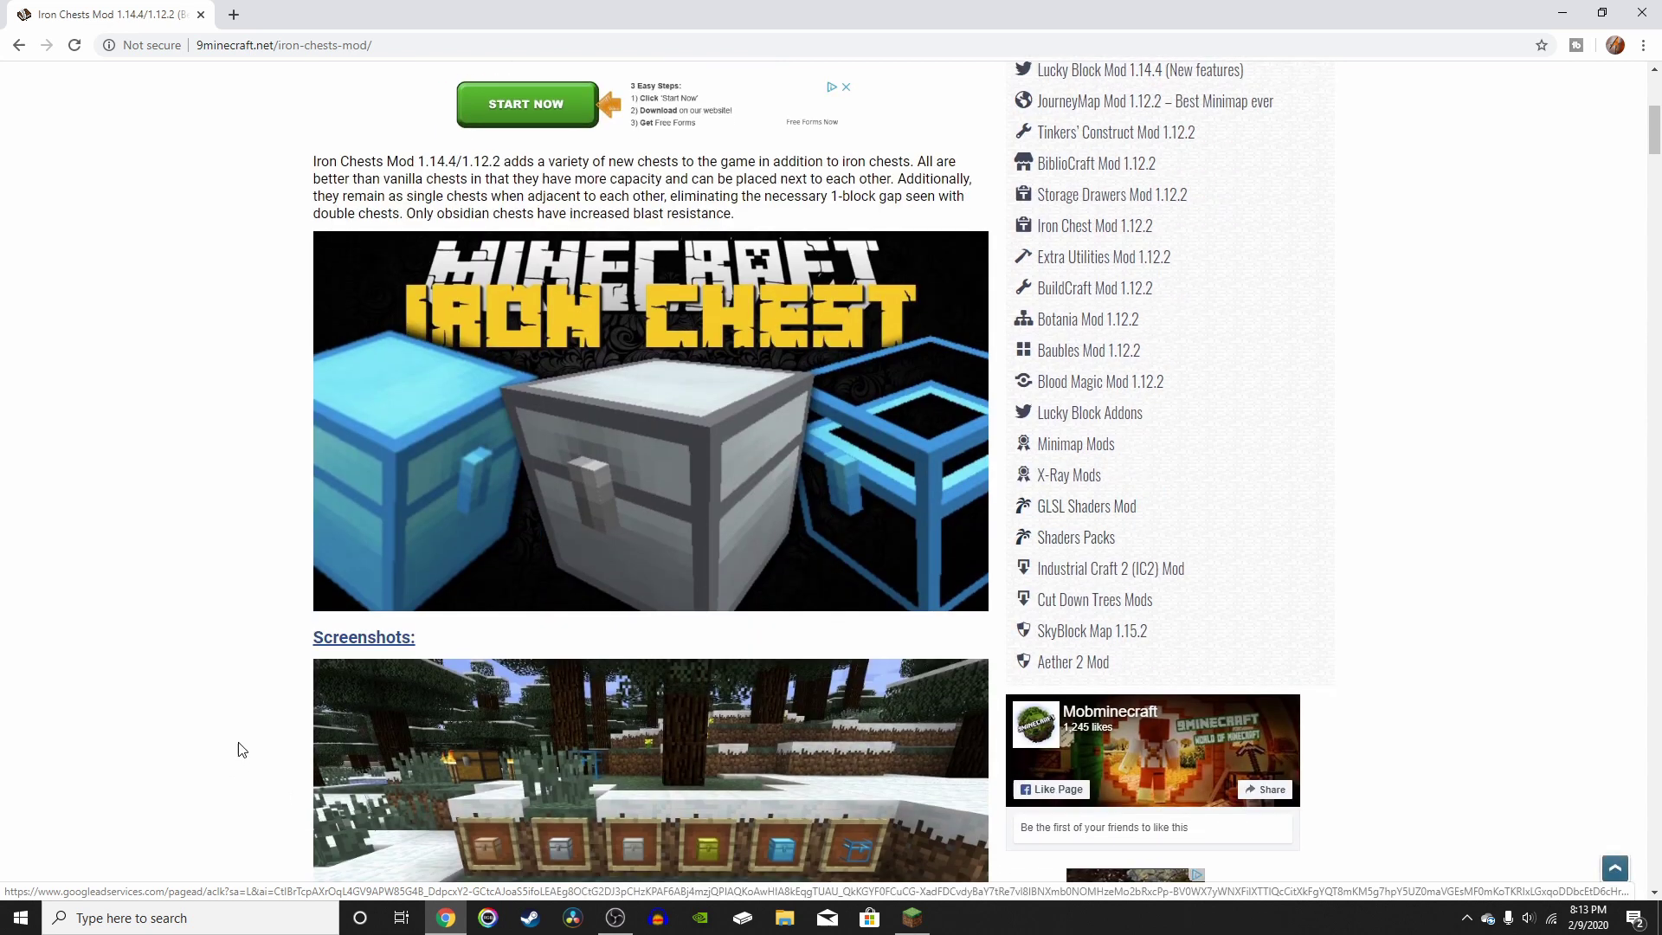
{"action": "scroll", "coordinate": [240, 749], "scroll_direction": "down", "scroll_amount": 20}
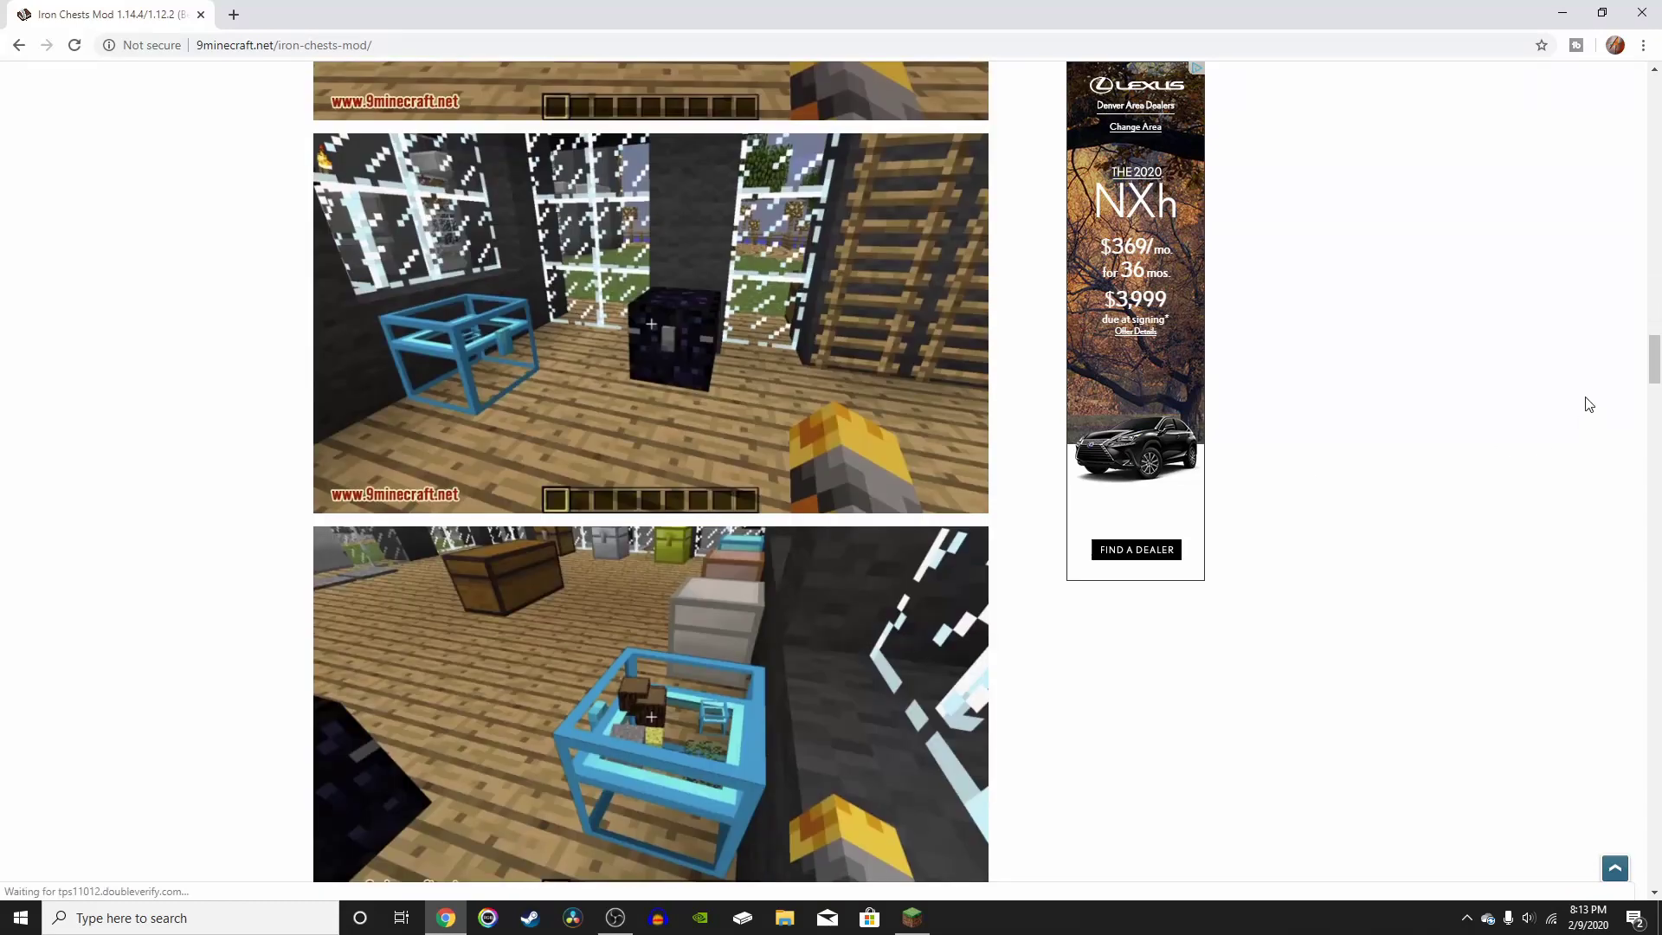
{"action": "left_click_drag", "start_coordinate": [1654, 368], "coordinate": [1654, 714]}
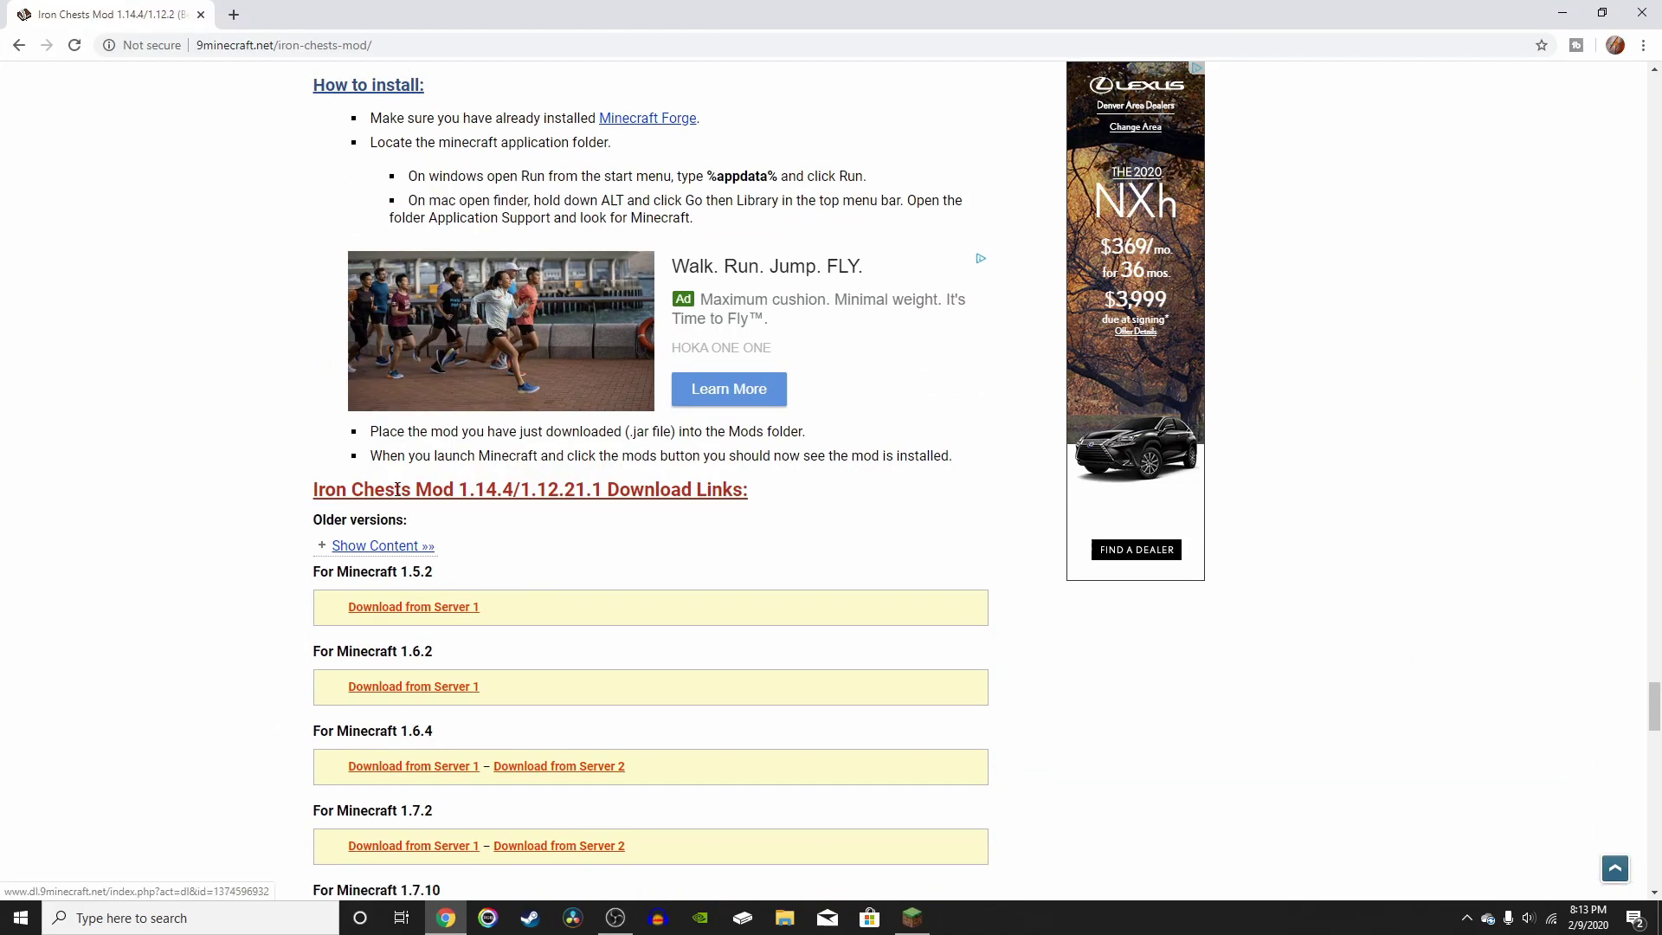
Examine the Iron Chests Mod download links for each Minecraft version, from 1.5.2 to 1.14.4.
{"action": "scroll", "coordinate": [166, 620], "scroll_direction": "down", "scroll_amount": 5}
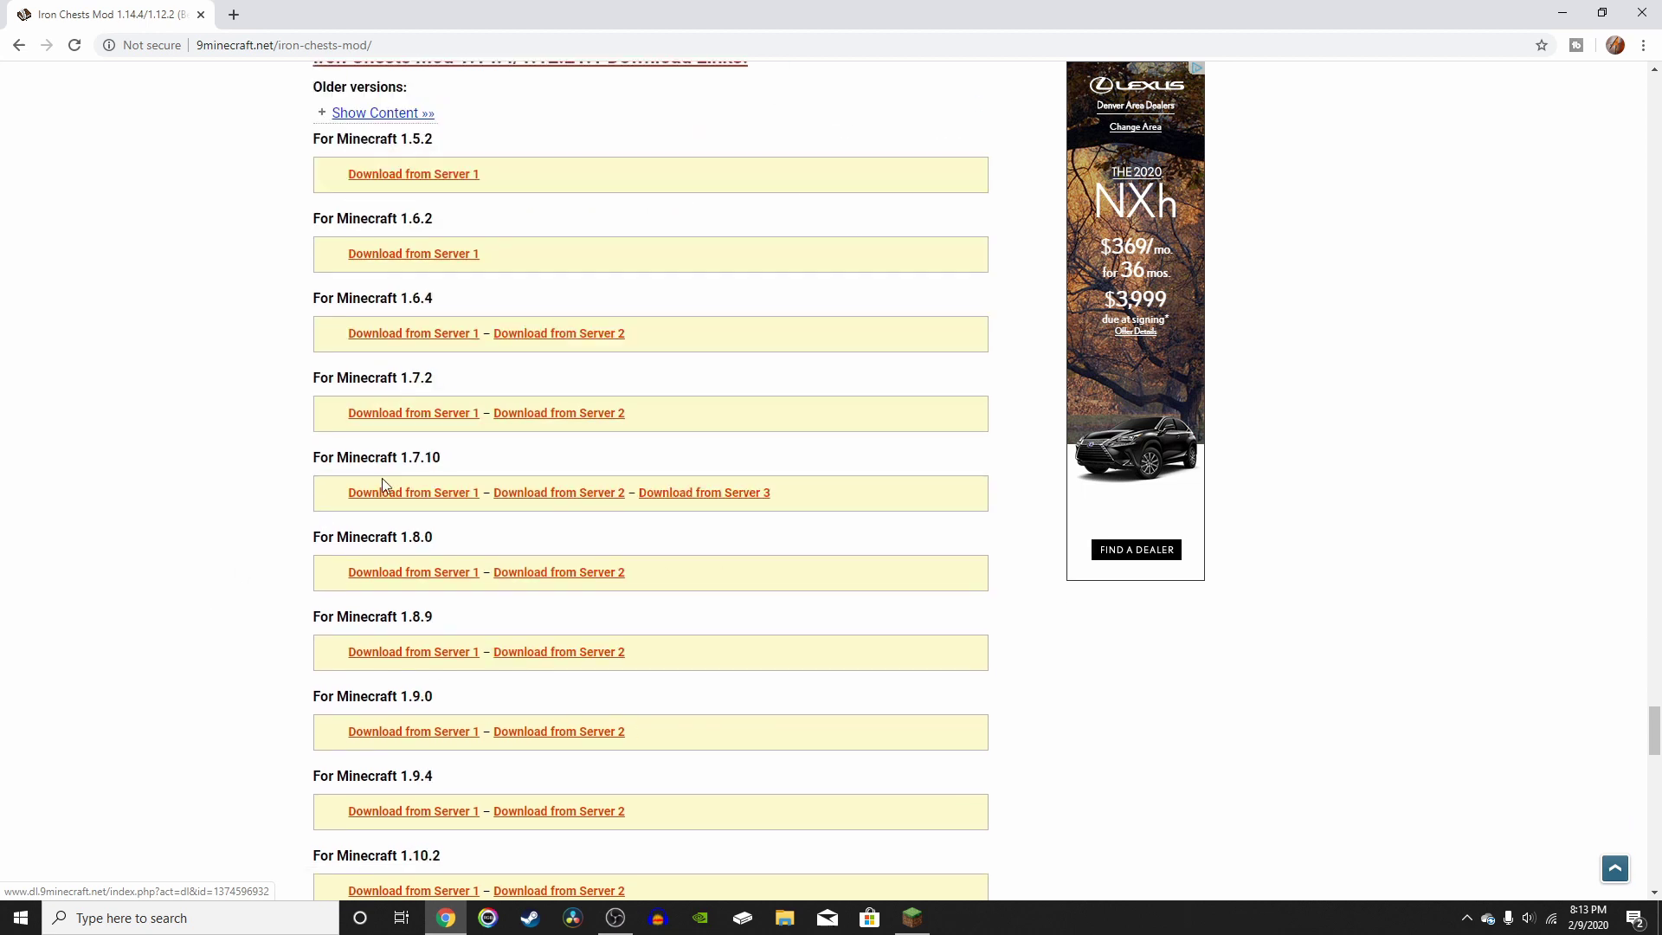
{"action": "scroll", "coordinate": [382, 479], "scroll_direction": "down", "scroll_amount": 7}
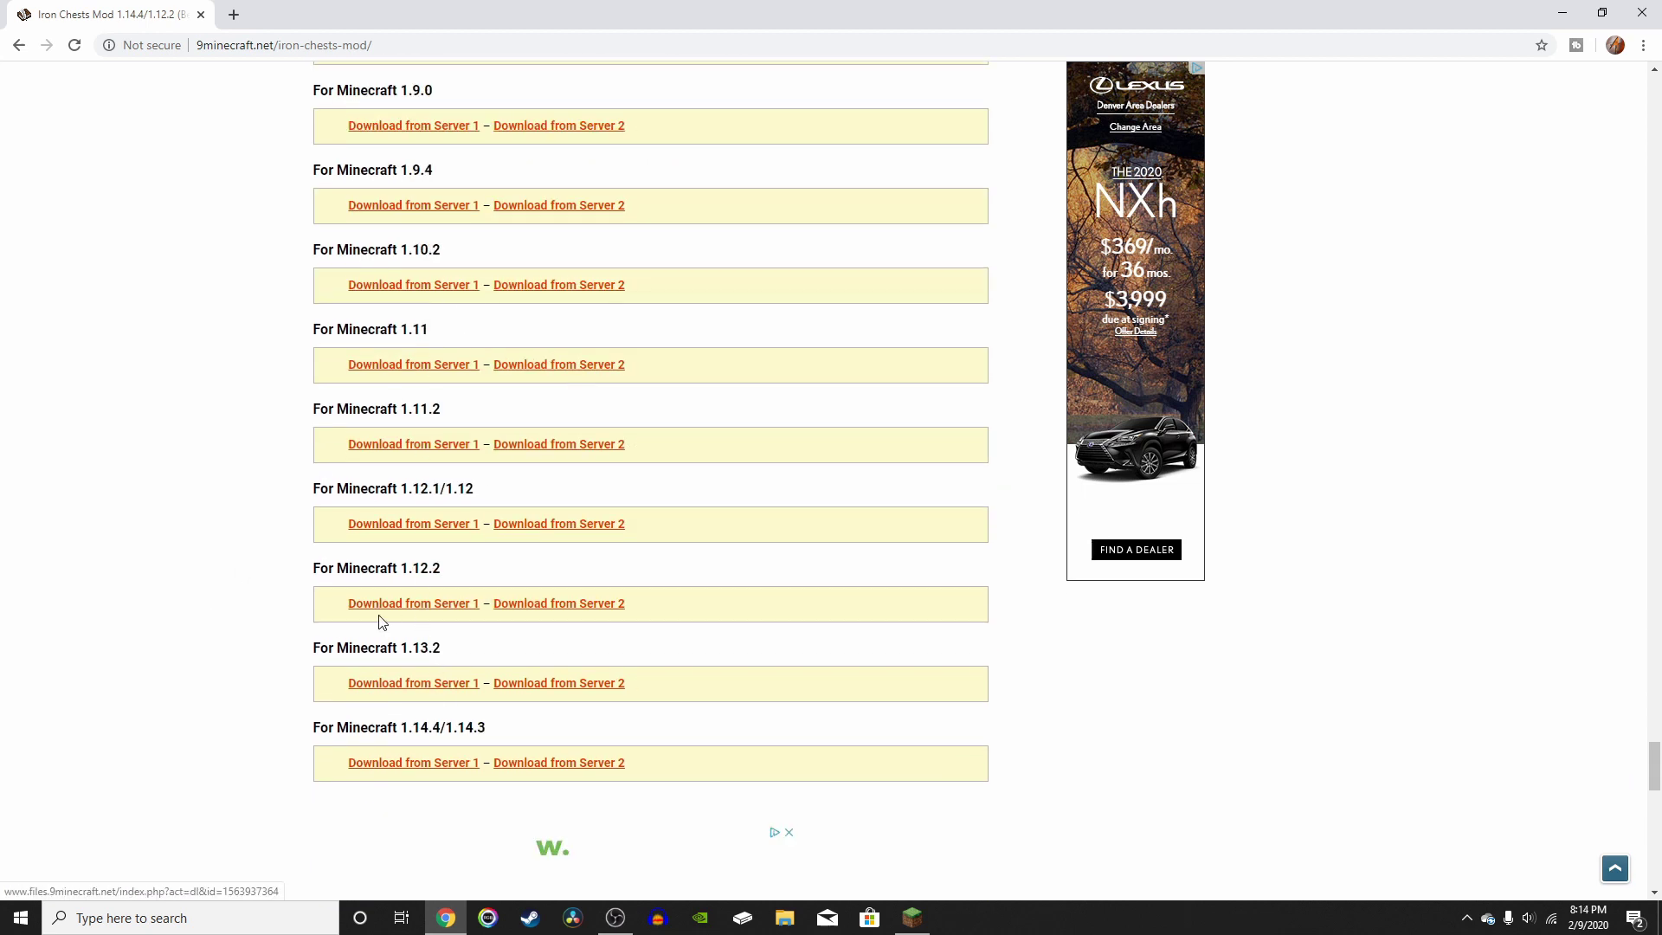
{"action": "scroll", "coordinate": [381, 622], "scroll_direction": "up", "scroll_amount": 20}
{"action": "scroll", "coordinate": [474, 431], "scroll_direction": "down", "scroll_amount": 9}
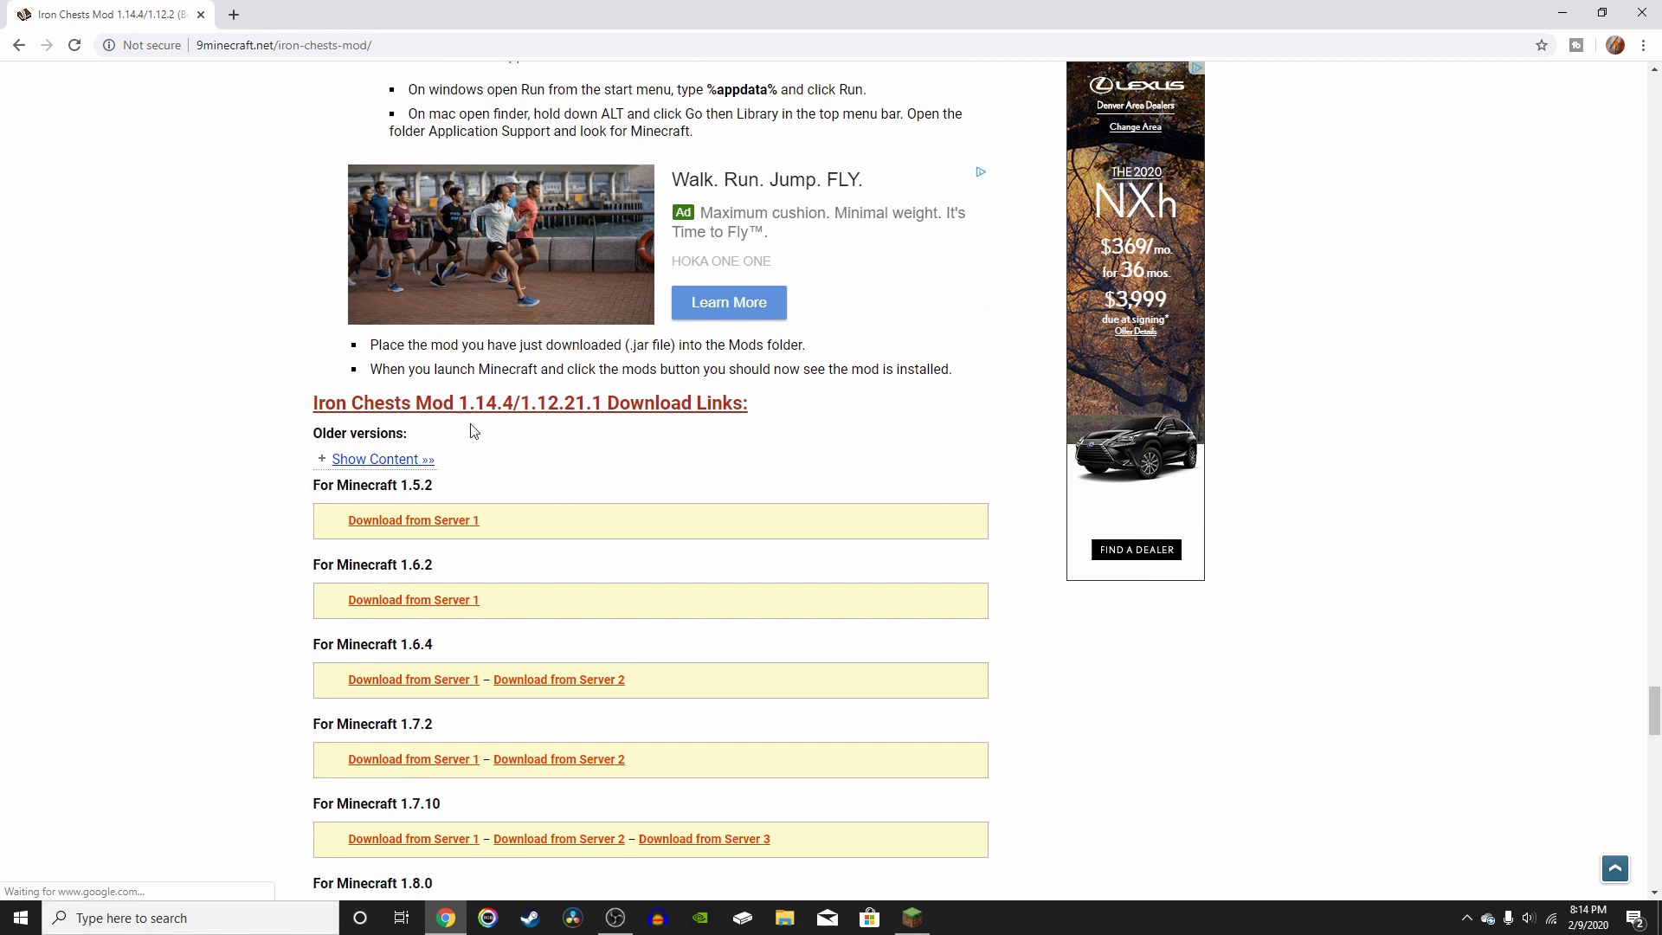
{"action": "left_click_drag", "start_coordinate": [401, 488], "coordinate": [437, 497]}
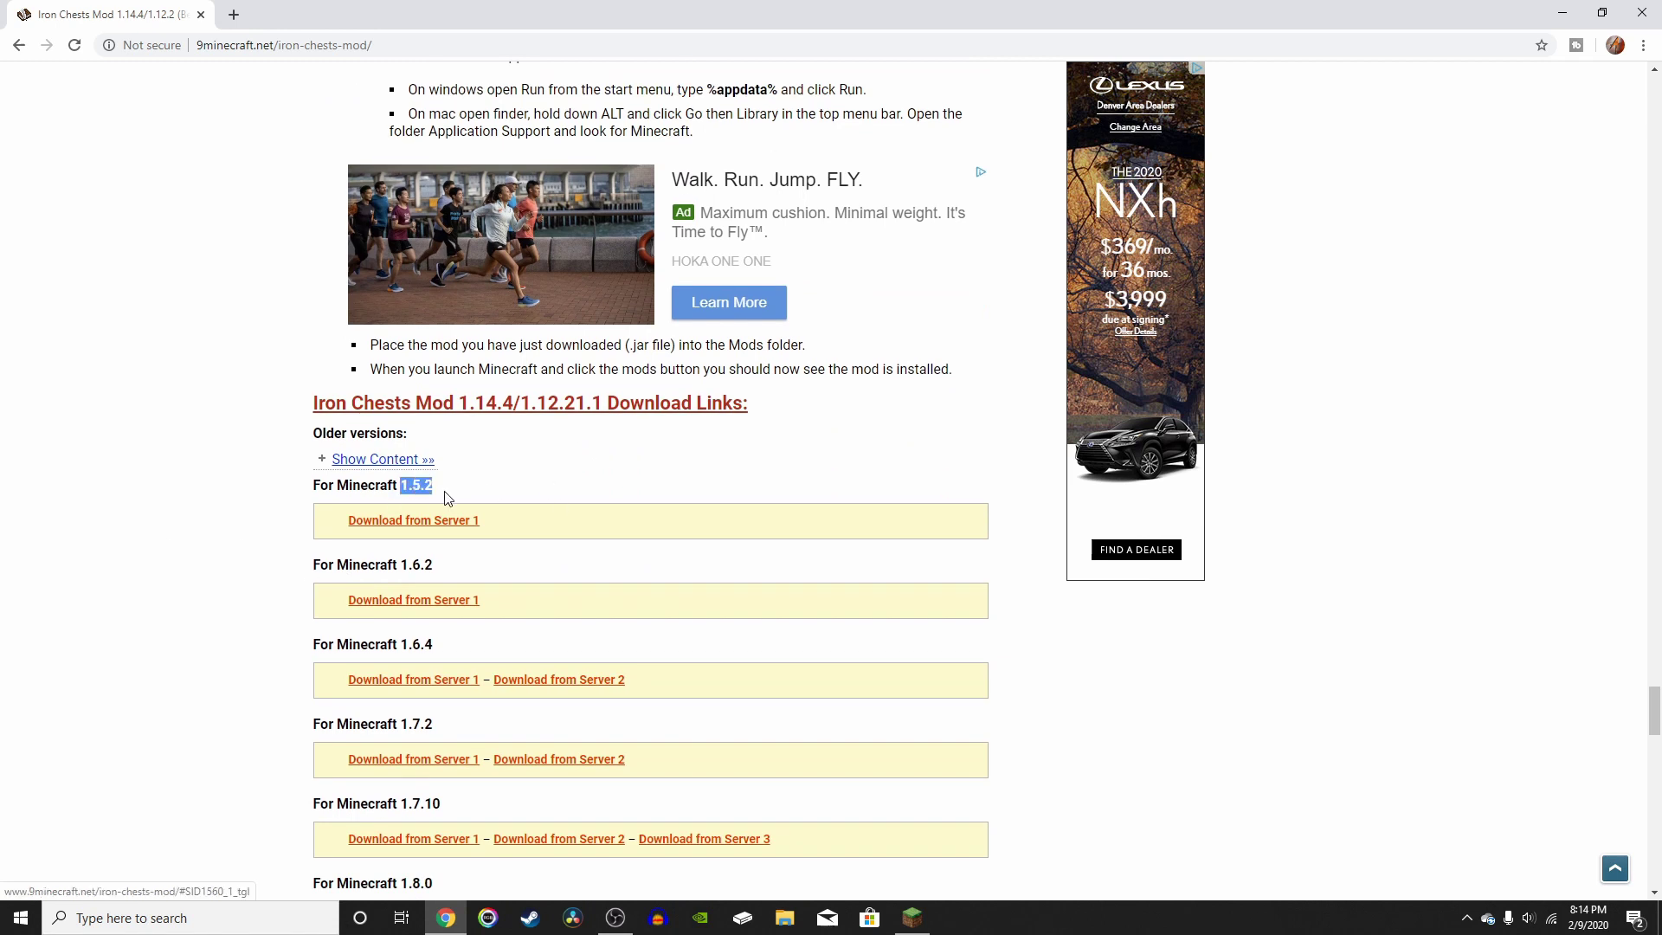
{"action": "scroll", "coordinate": [448, 498], "scroll_direction": "down", "scroll_amount": 17}
{"action": "scroll", "coordinate": [457, 438], "scroll_direction": "up", "scroll_amount": 2}
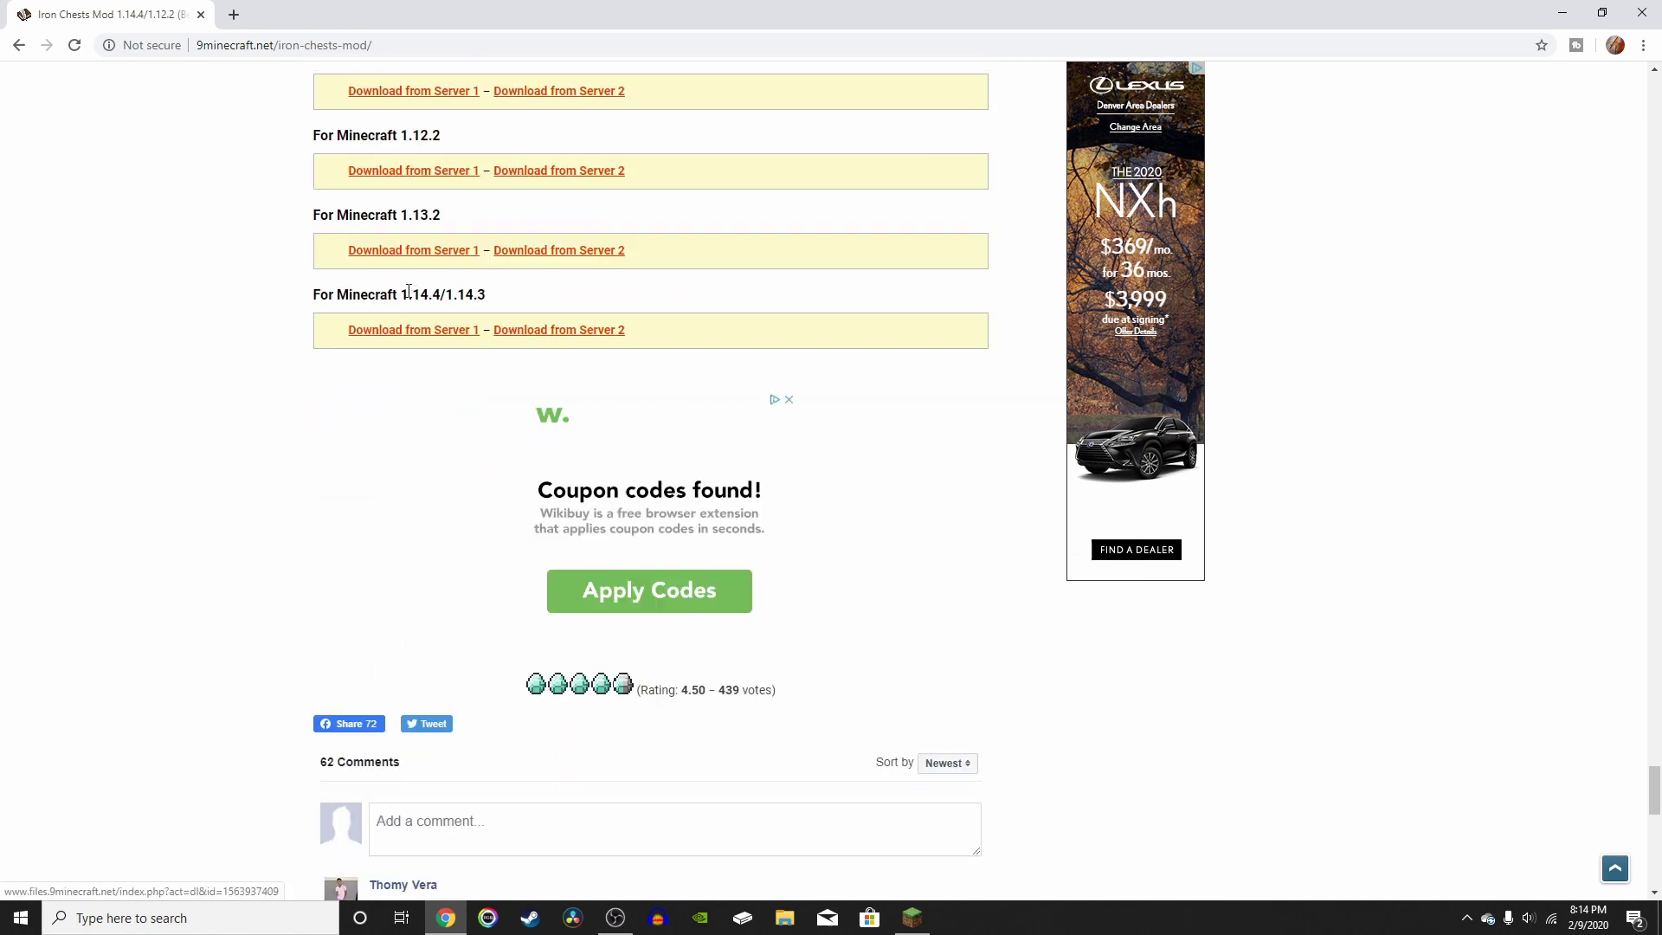
{"action": "scroll", "coordinate": [371, 508], "scroll_direction": "down", "scroll_amount": 4}
{"action": "scroll", "coordinate": [55, 527], "scroll_direction": "up", "scroll_amount": 13}
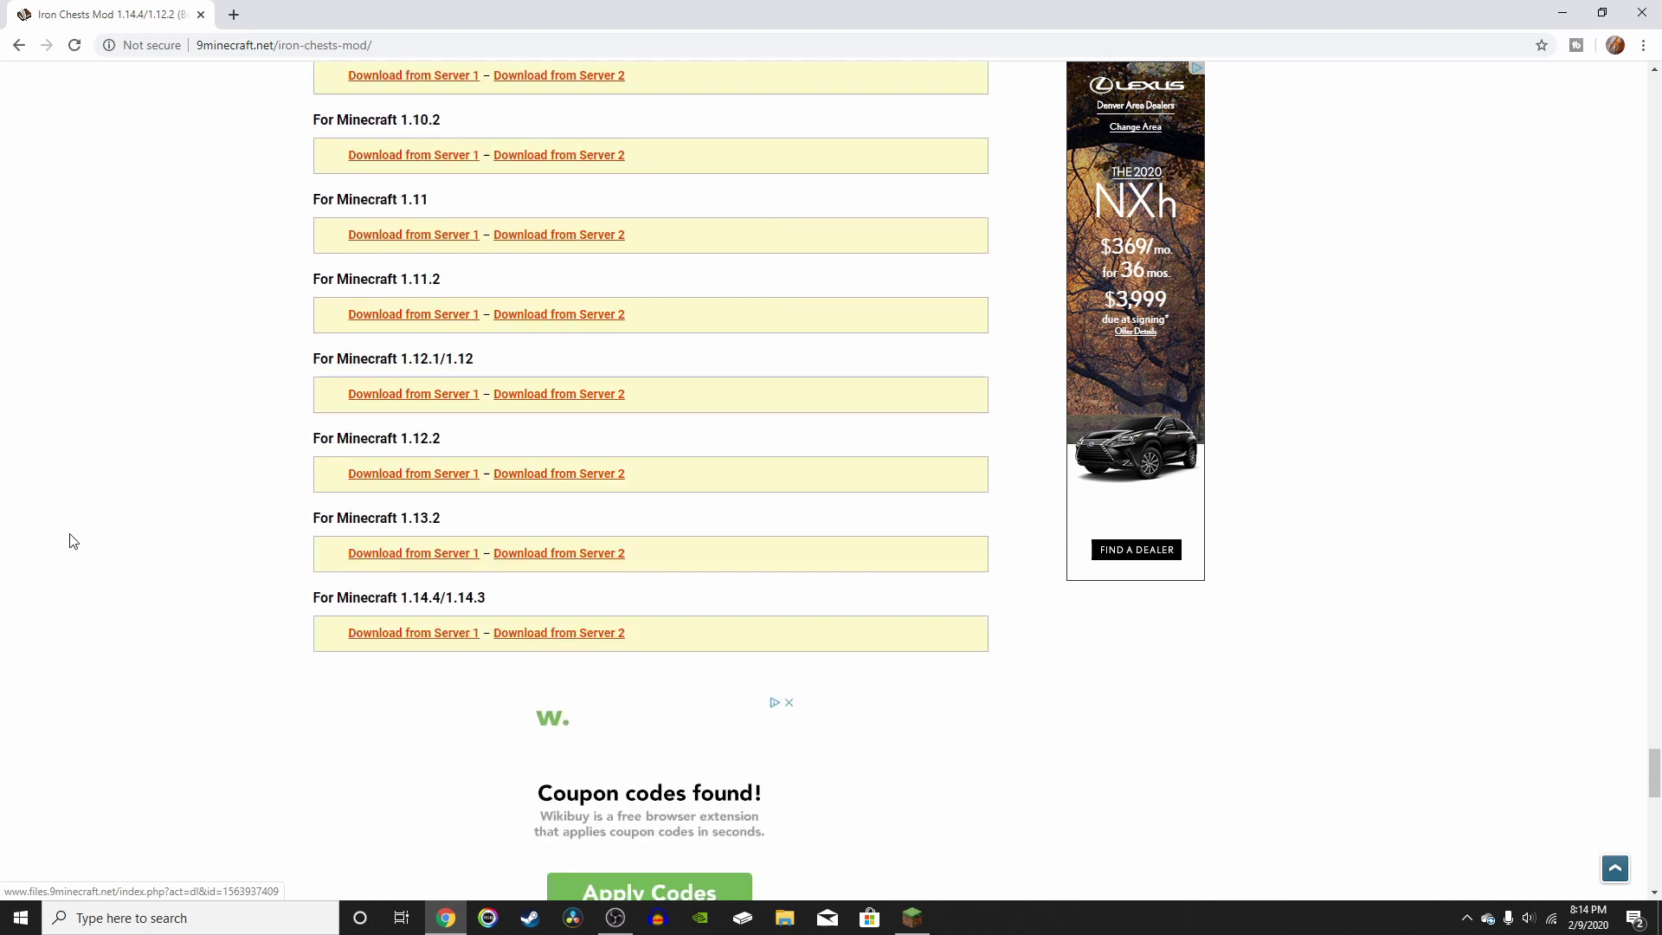
{"action": "scroll", "coordinate": [322, 725], "scroll_direction": "down", "scroll_amount": 4}
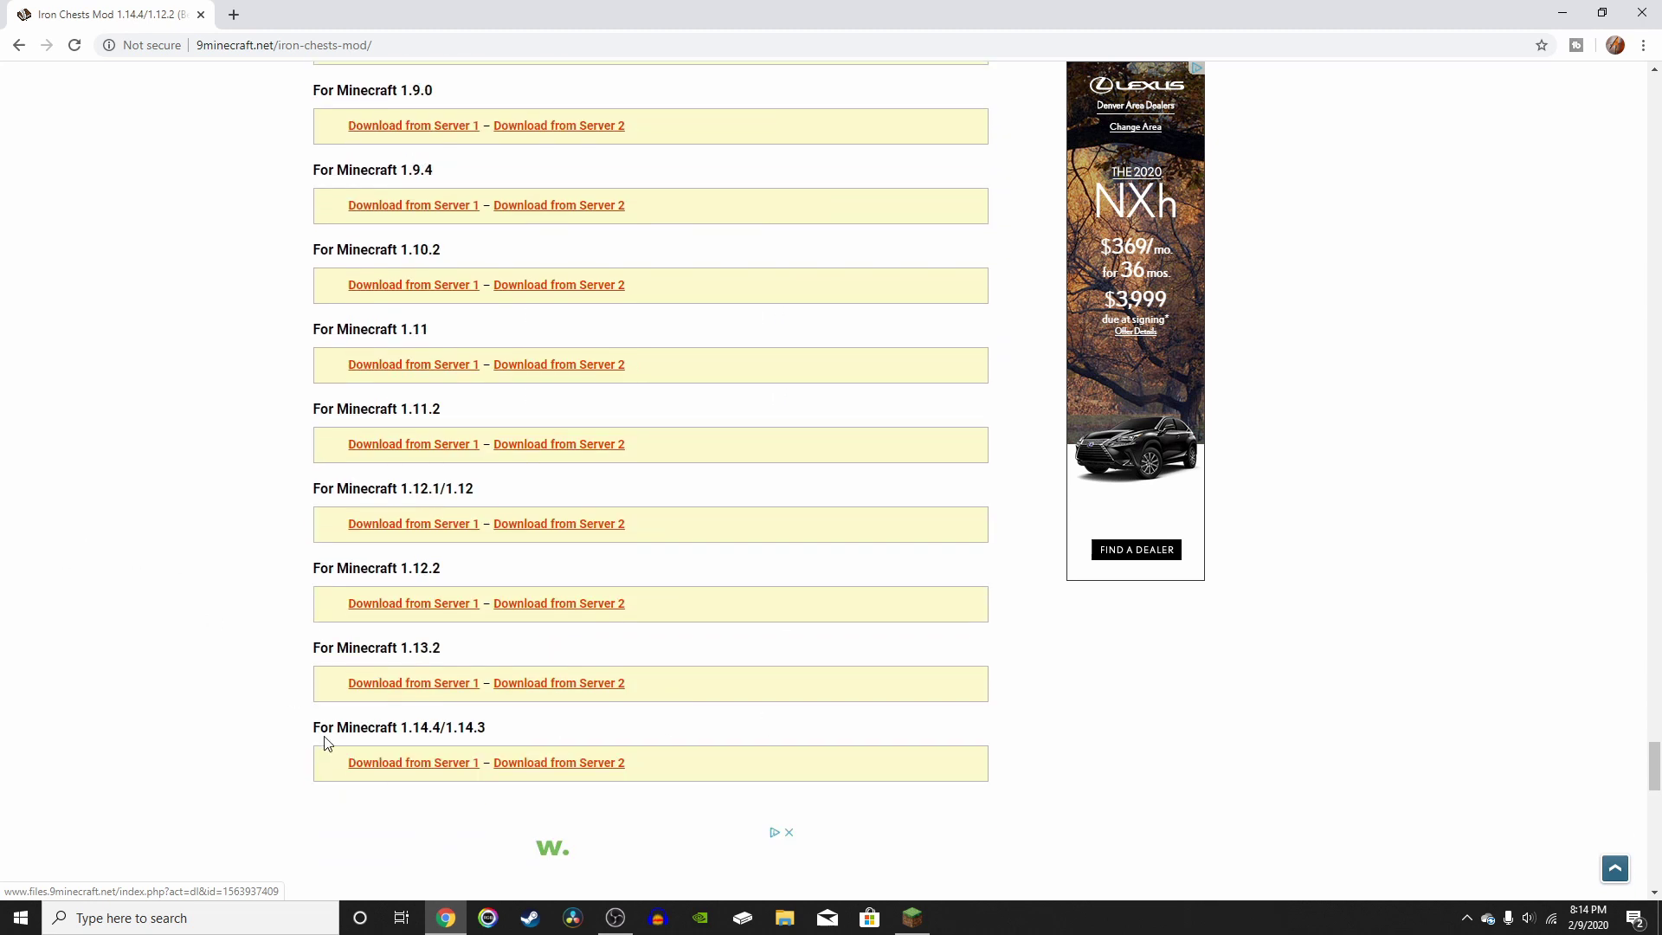
Download Iron-Chests-Mod-1.12.2.jar from Server 1, closing the advertisement tab and keeping the flagged file, and close the browser.
{"action": "left_click", "coordinate": [463, 605]}
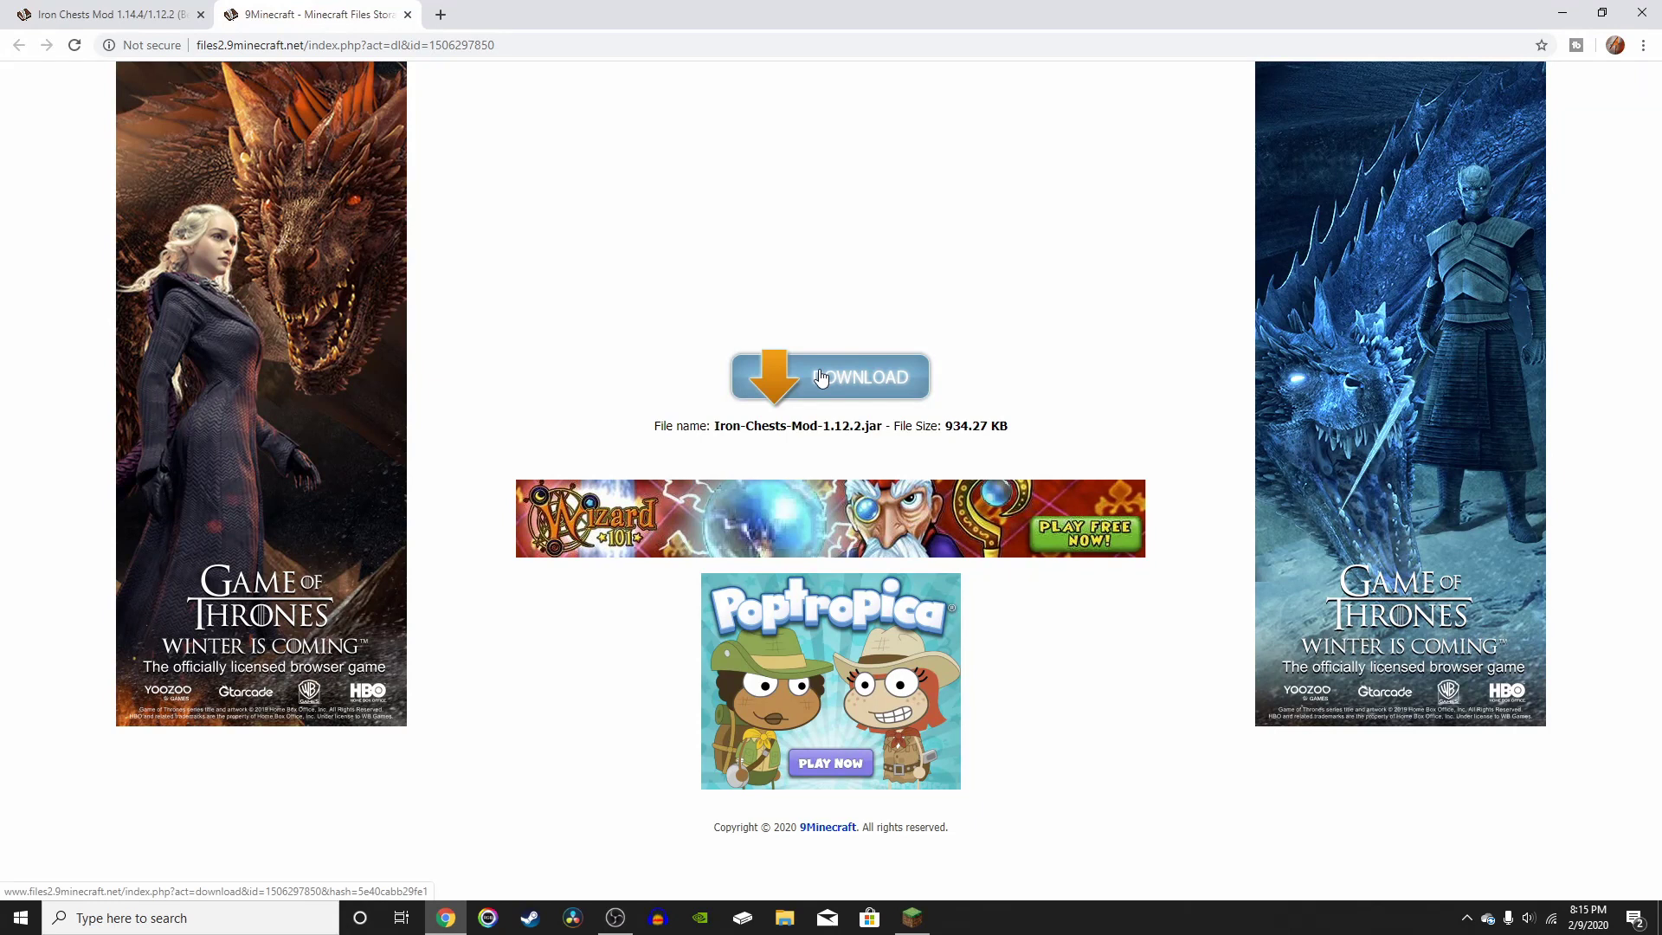
{"action": "left_click", "coordinate": [822, 378]}
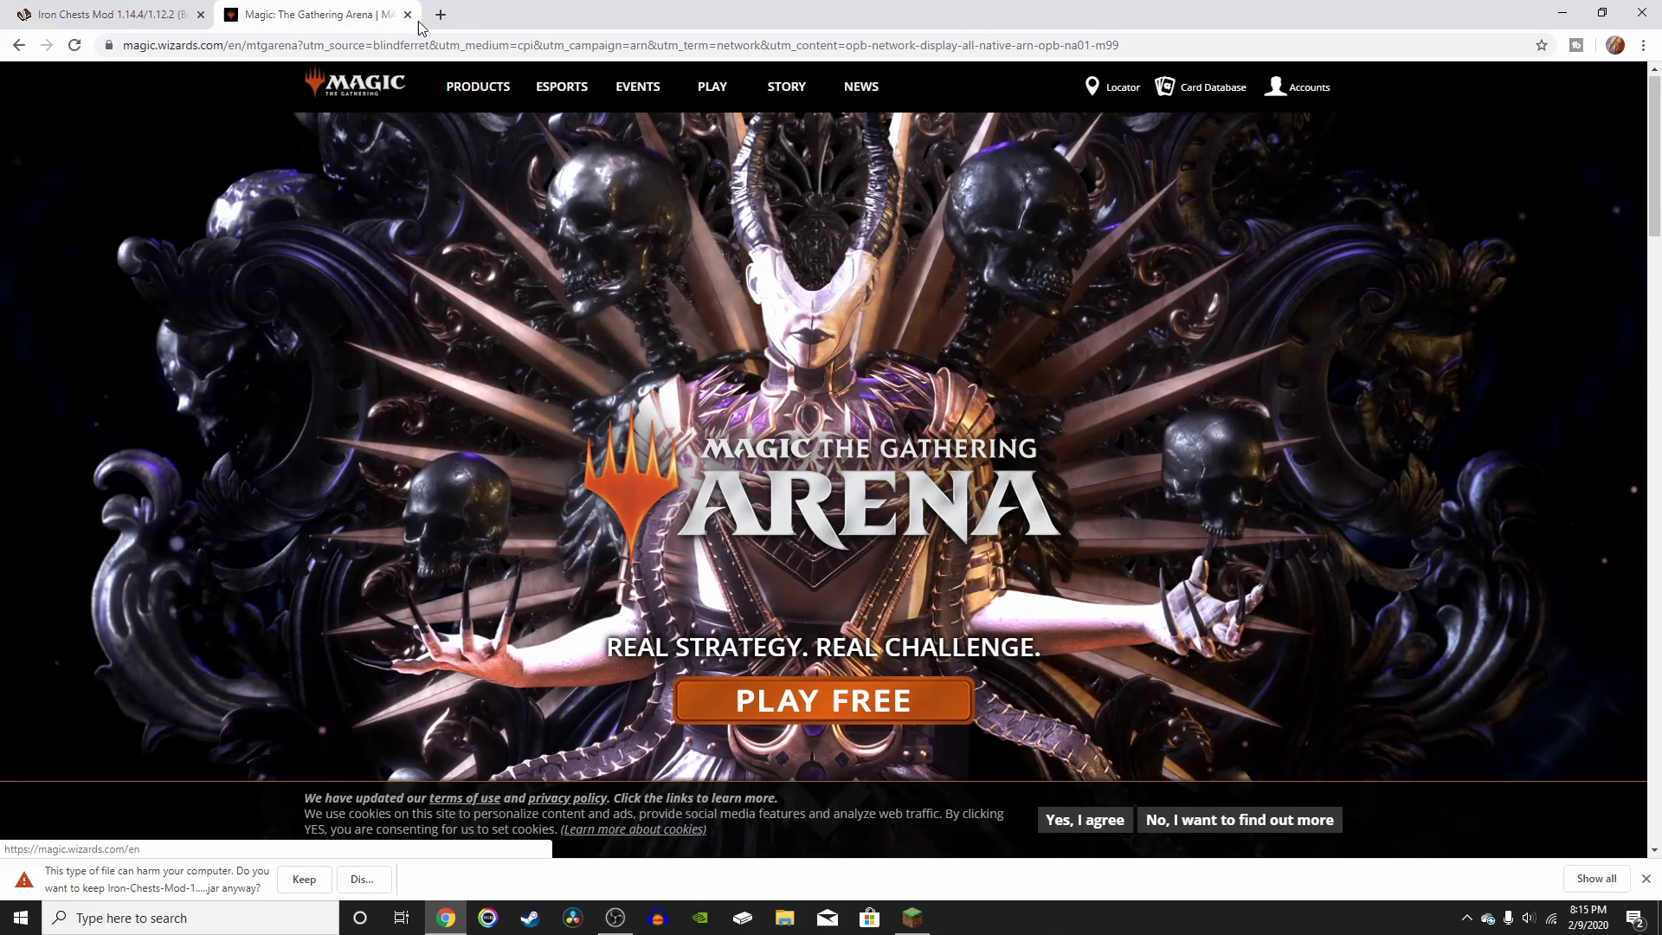
{"action": "left_click", "coordinate": [408, 15]}
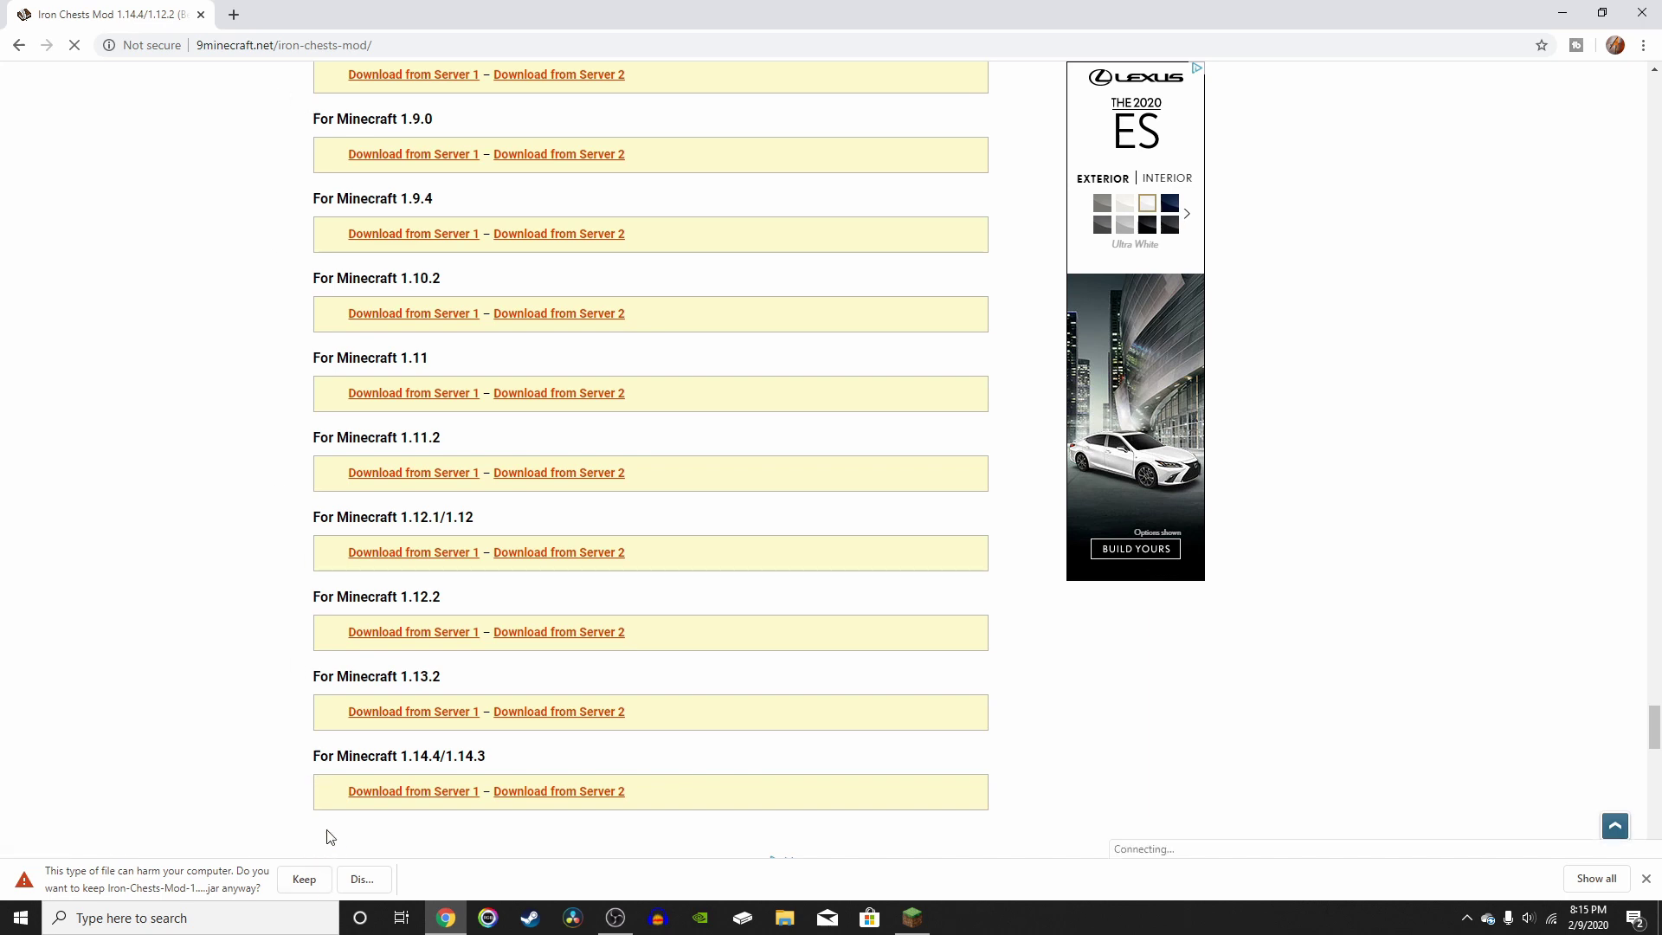
{"action": "left_click", "coordinate": [304, 879]}
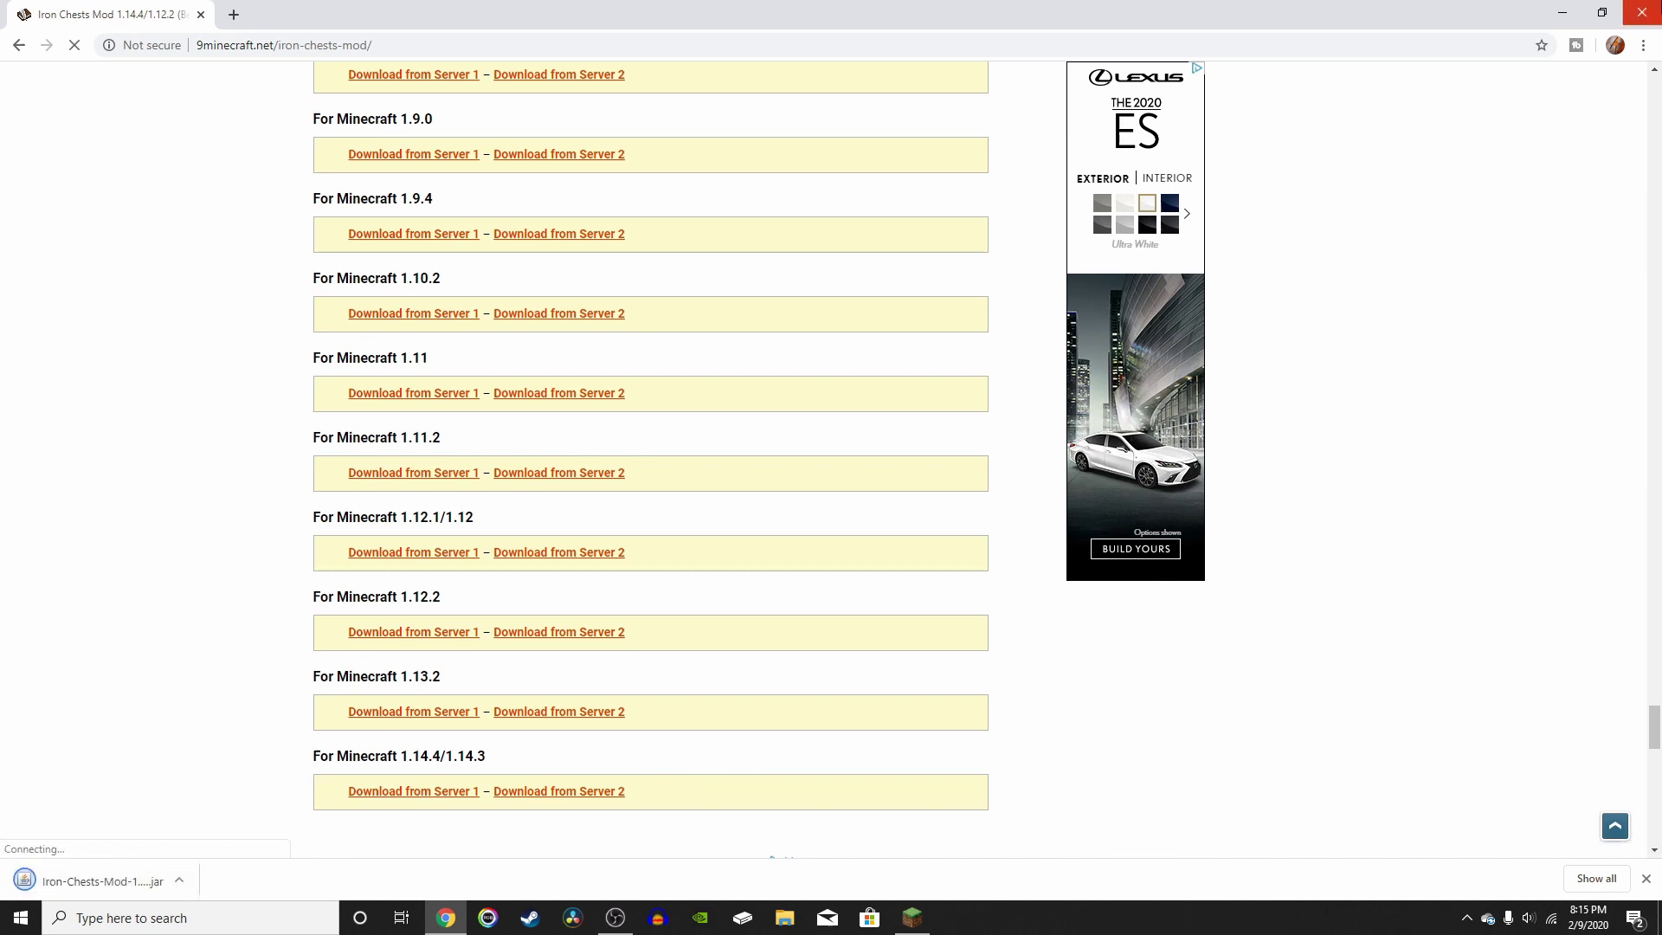
{"action": "left_click", "coordinate": [1642, 12]}
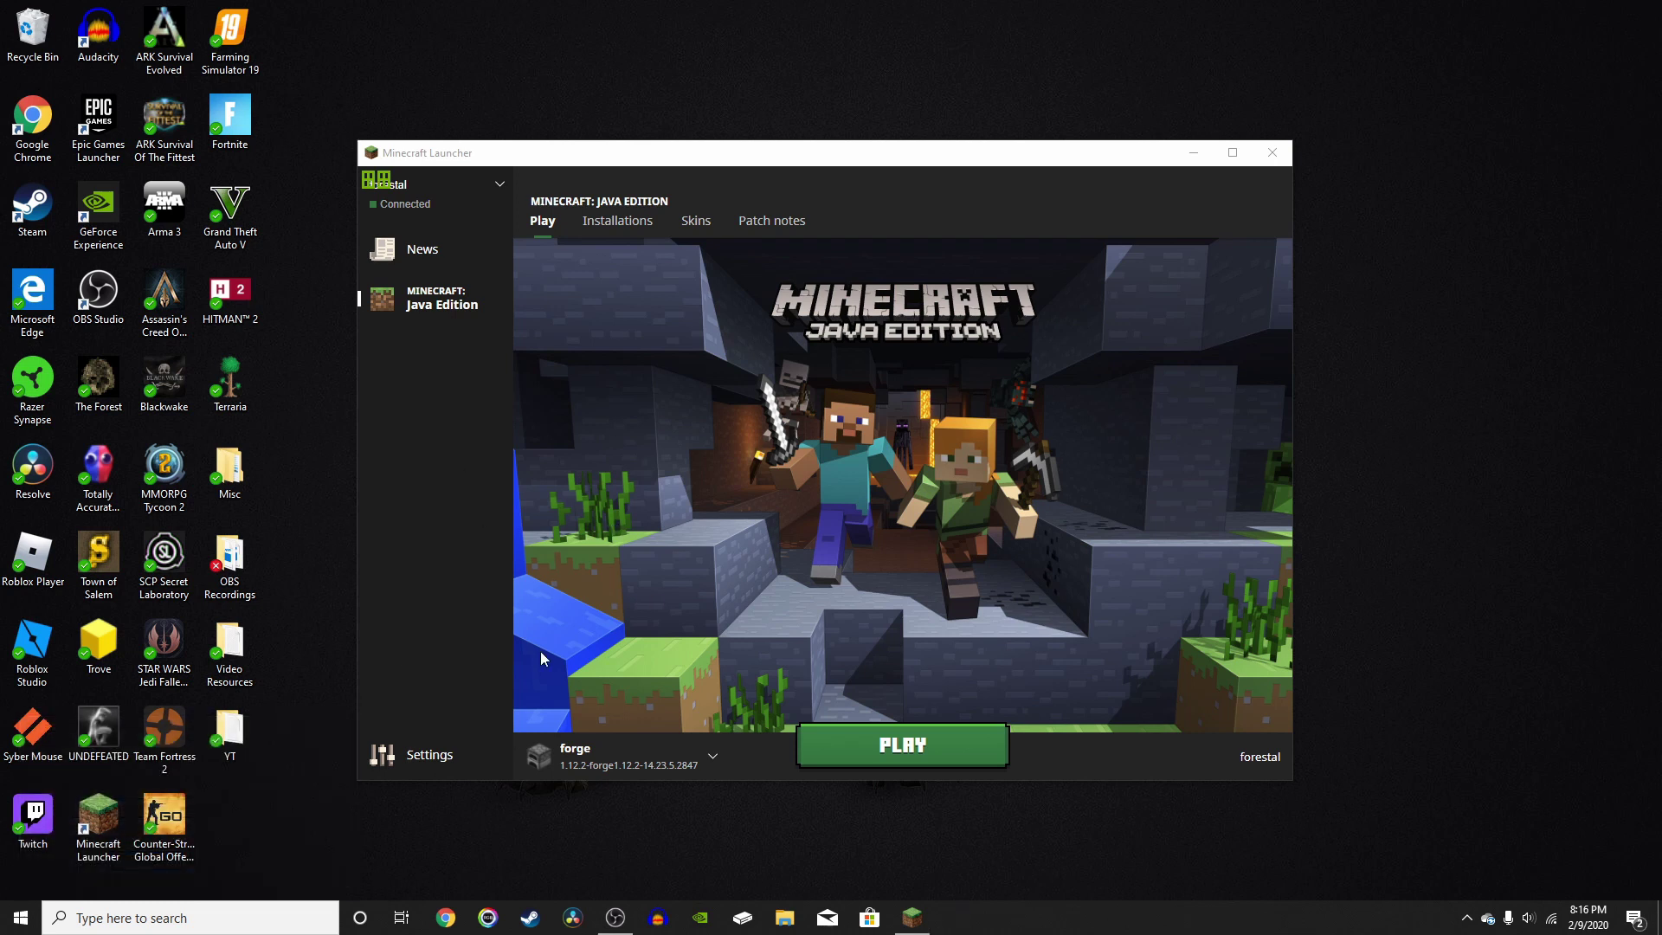
Open the %appdata% location through Run and go into the mods folder inside .minecraft.
{"action": "key", "text": "super+r"}
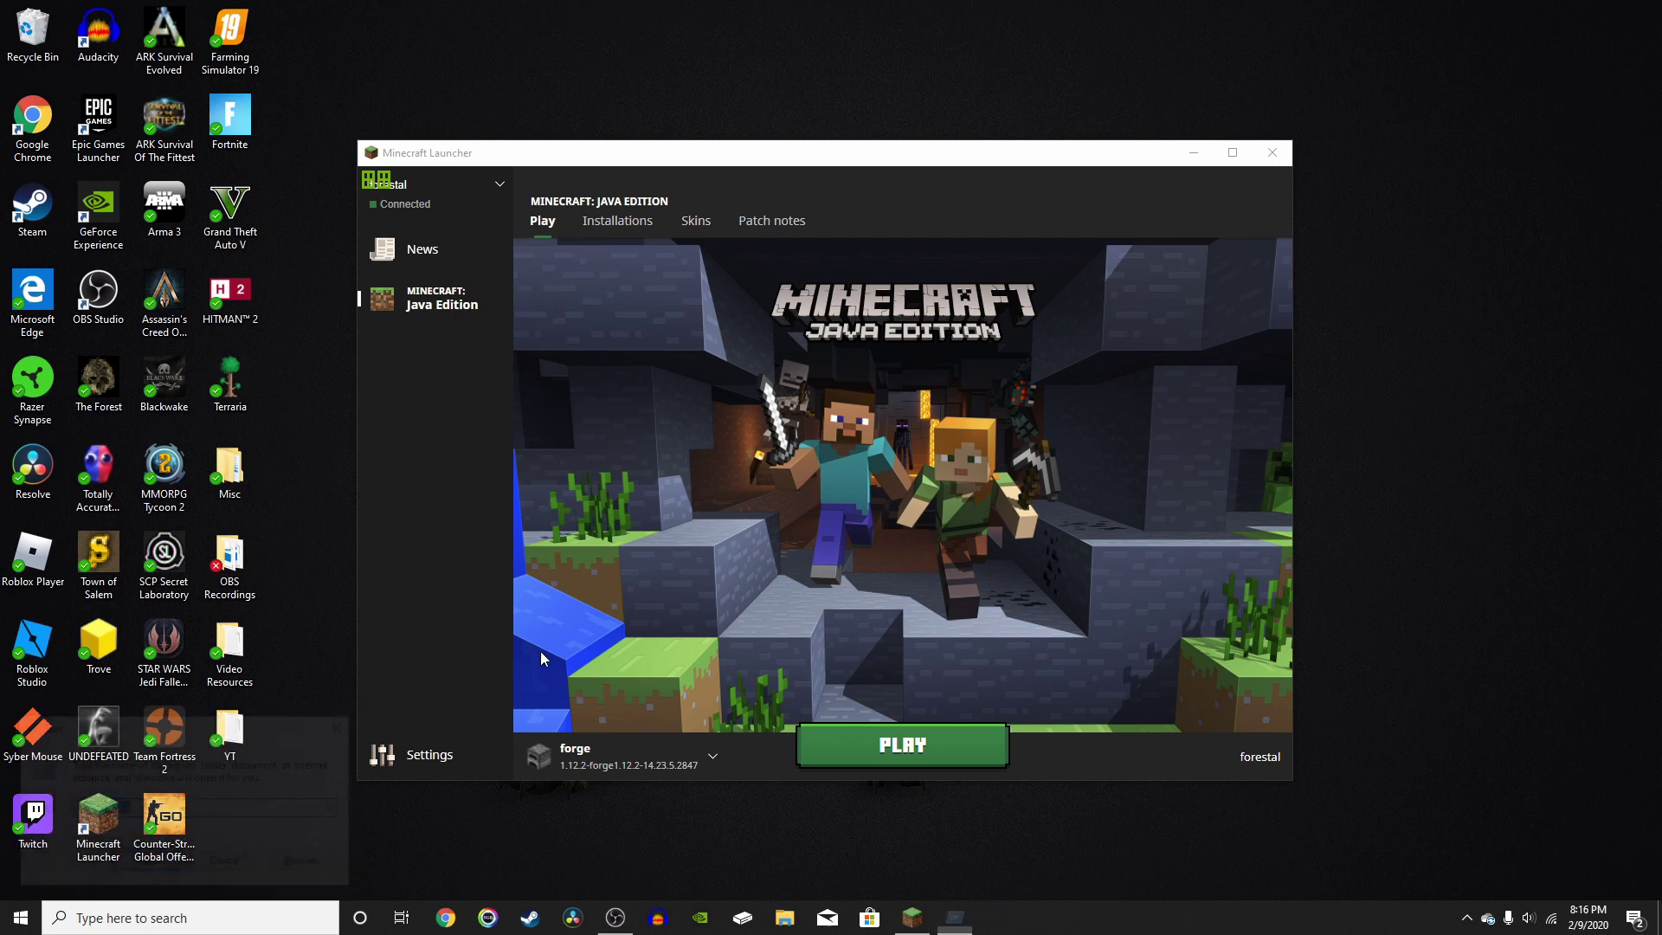
{"action": "left_click_drag", "start_coordinate": [87, 734], "coordinate": [725, 522]}
{"action": "key", "text": "BackSpace"}
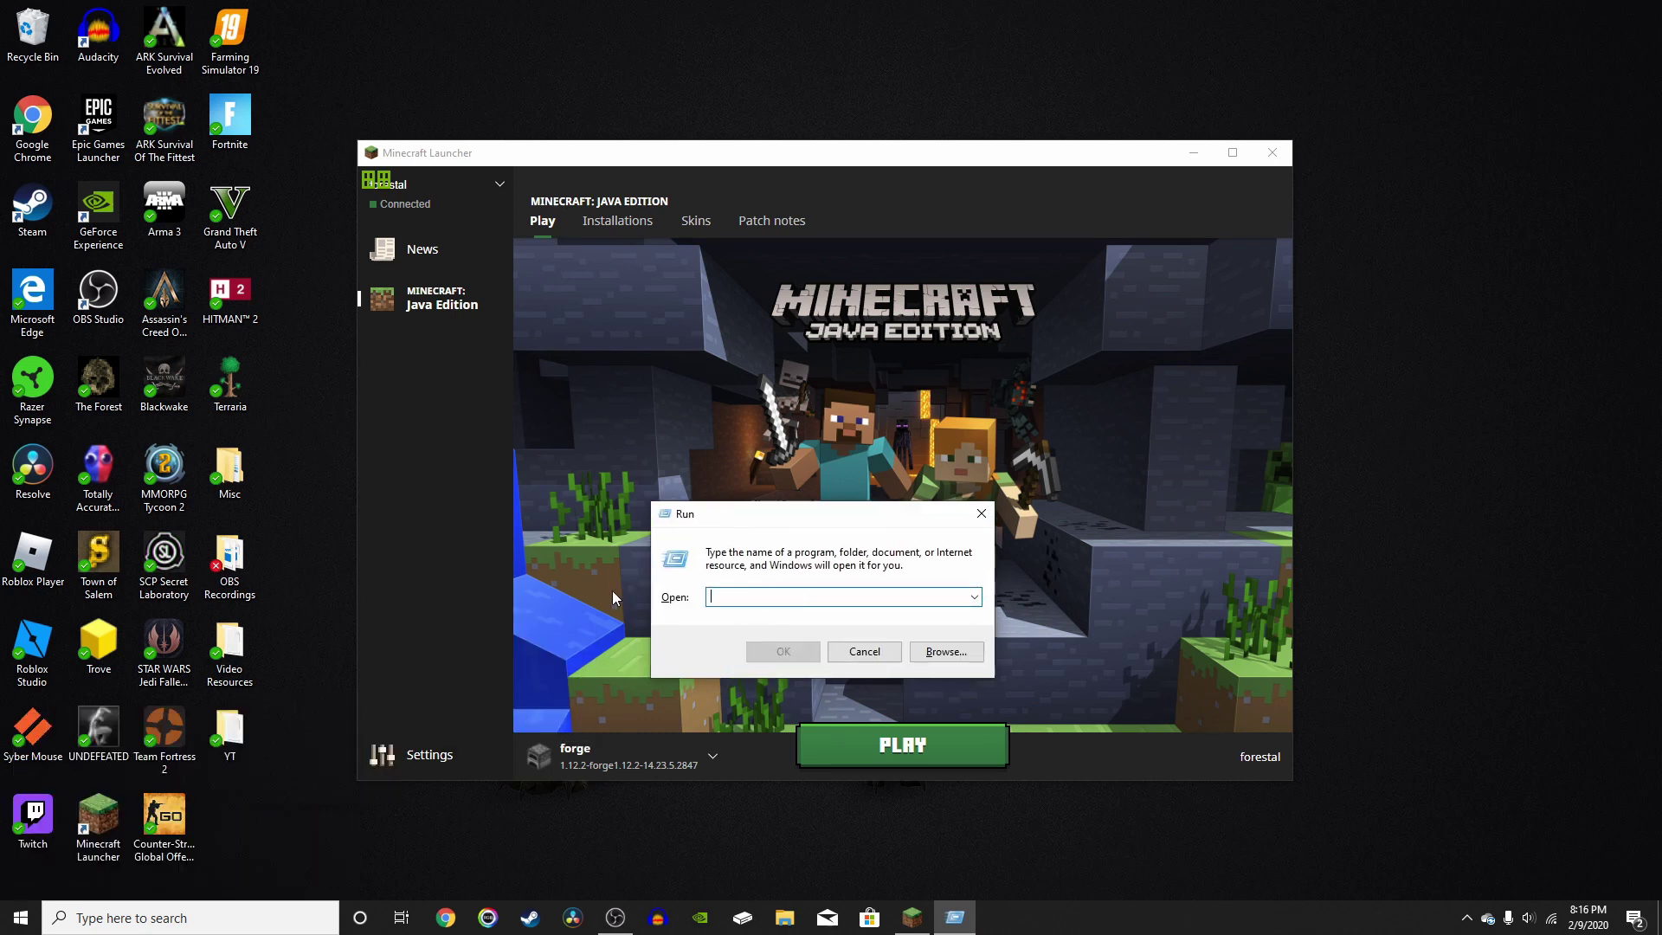
{"action": "type", "text": "%"}
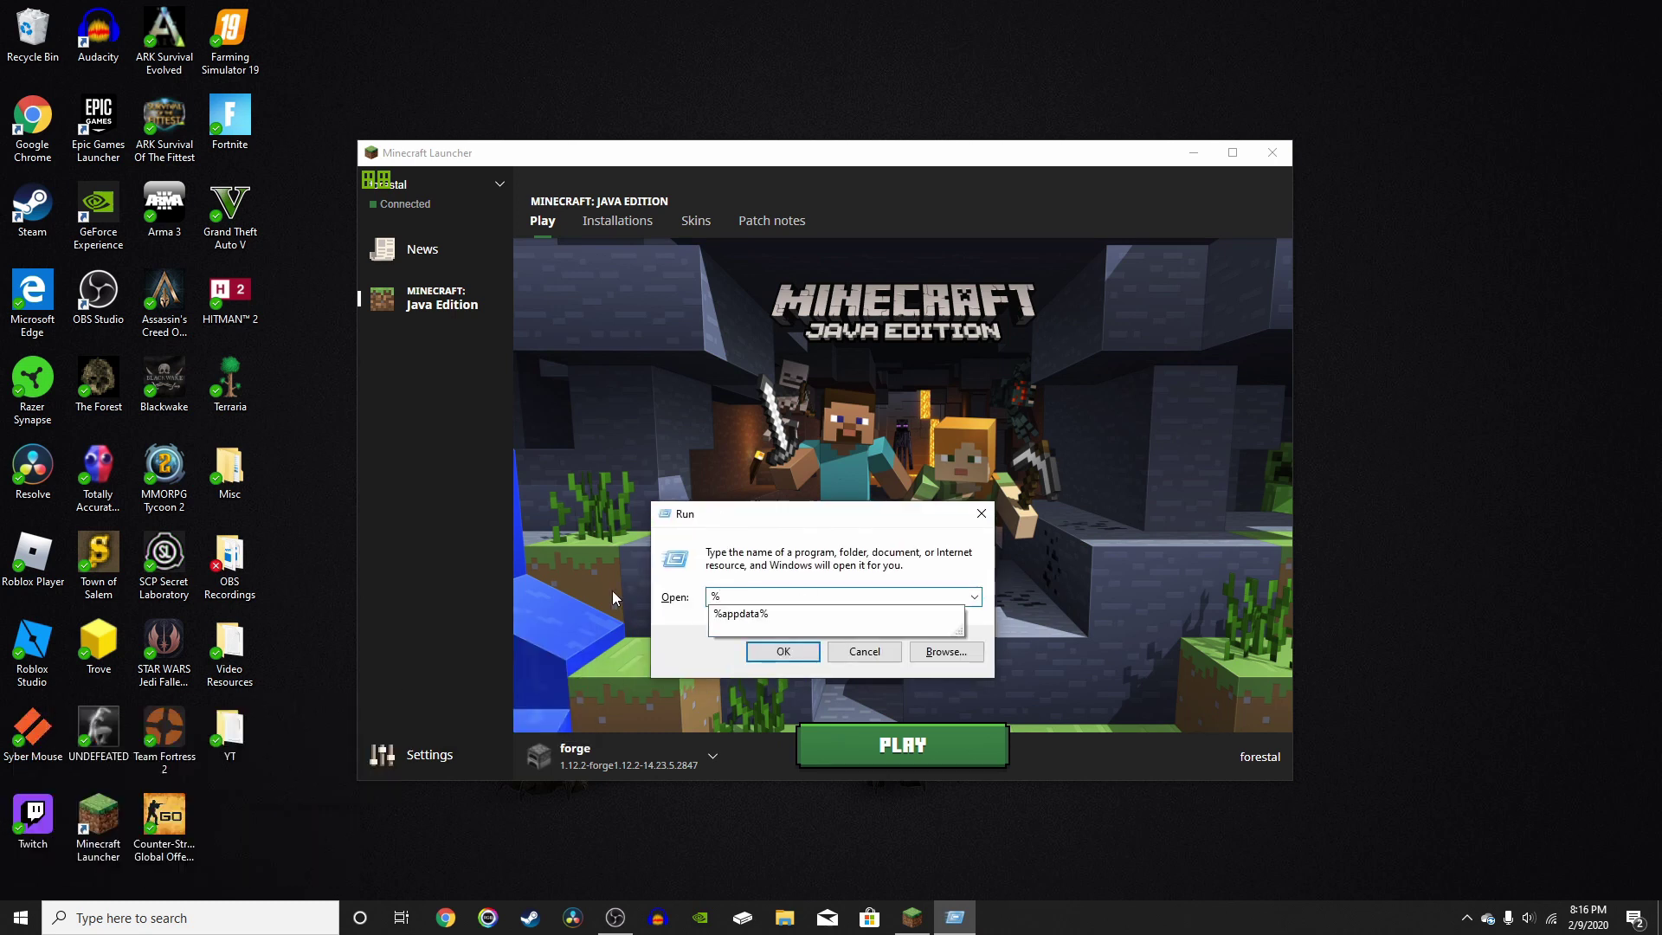
{"action": "type", "text": "appdata%"}
{"action": "left_click", "coordinate": [783, 651]}
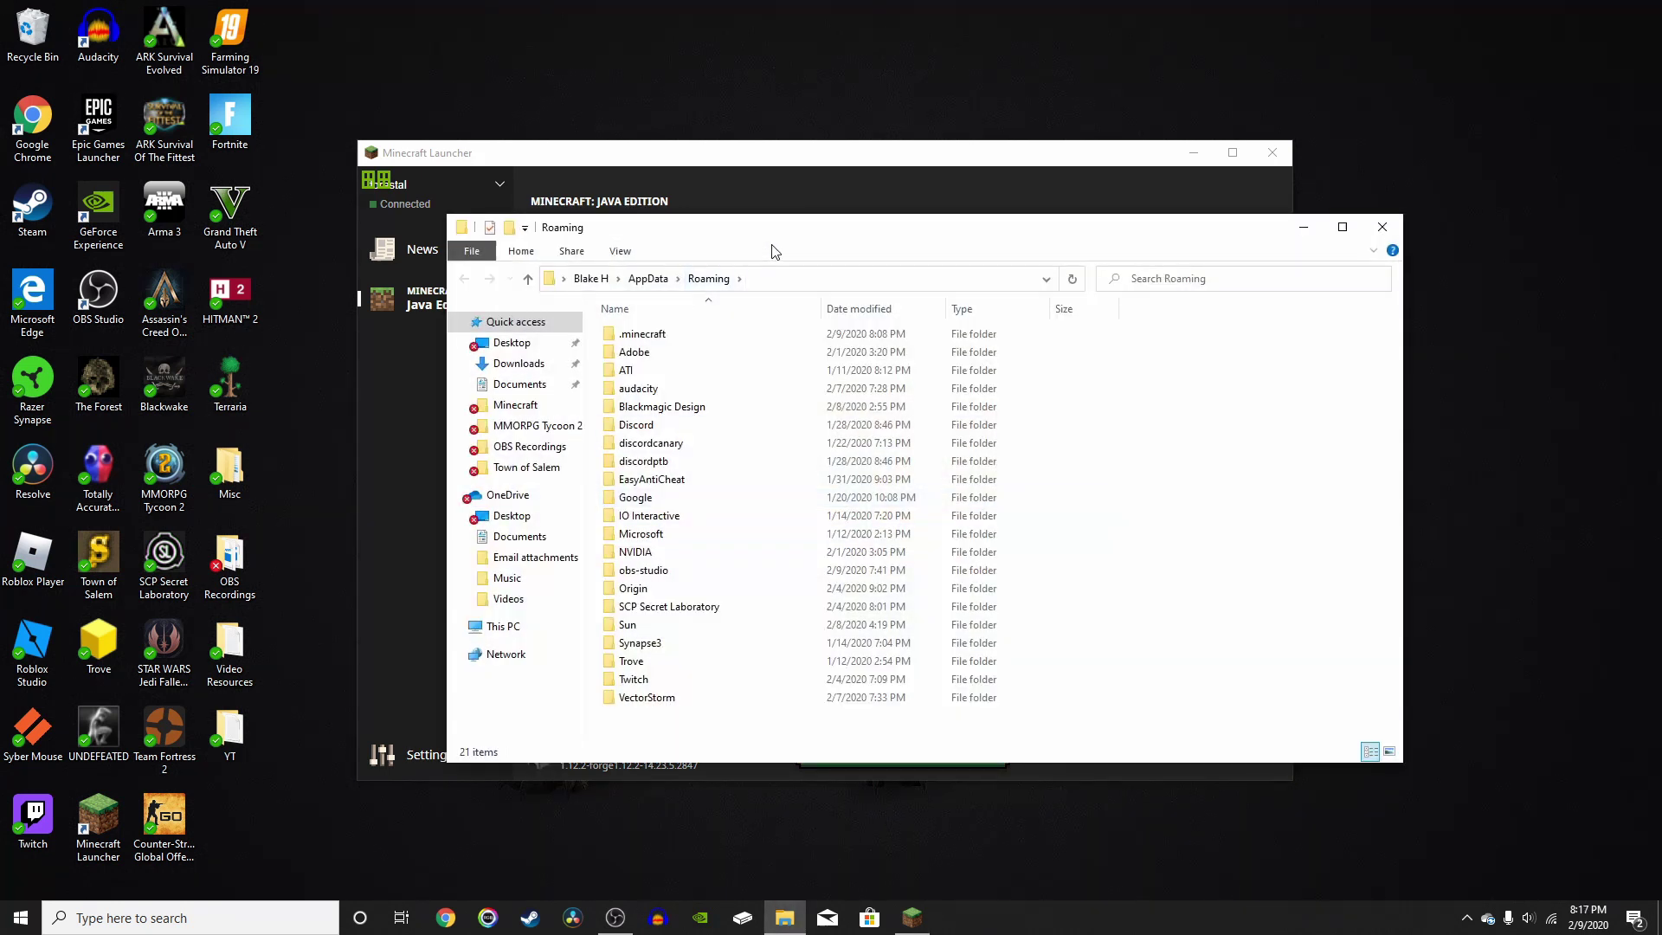
{"action": "double_click", "coordinate": [662, 334]}
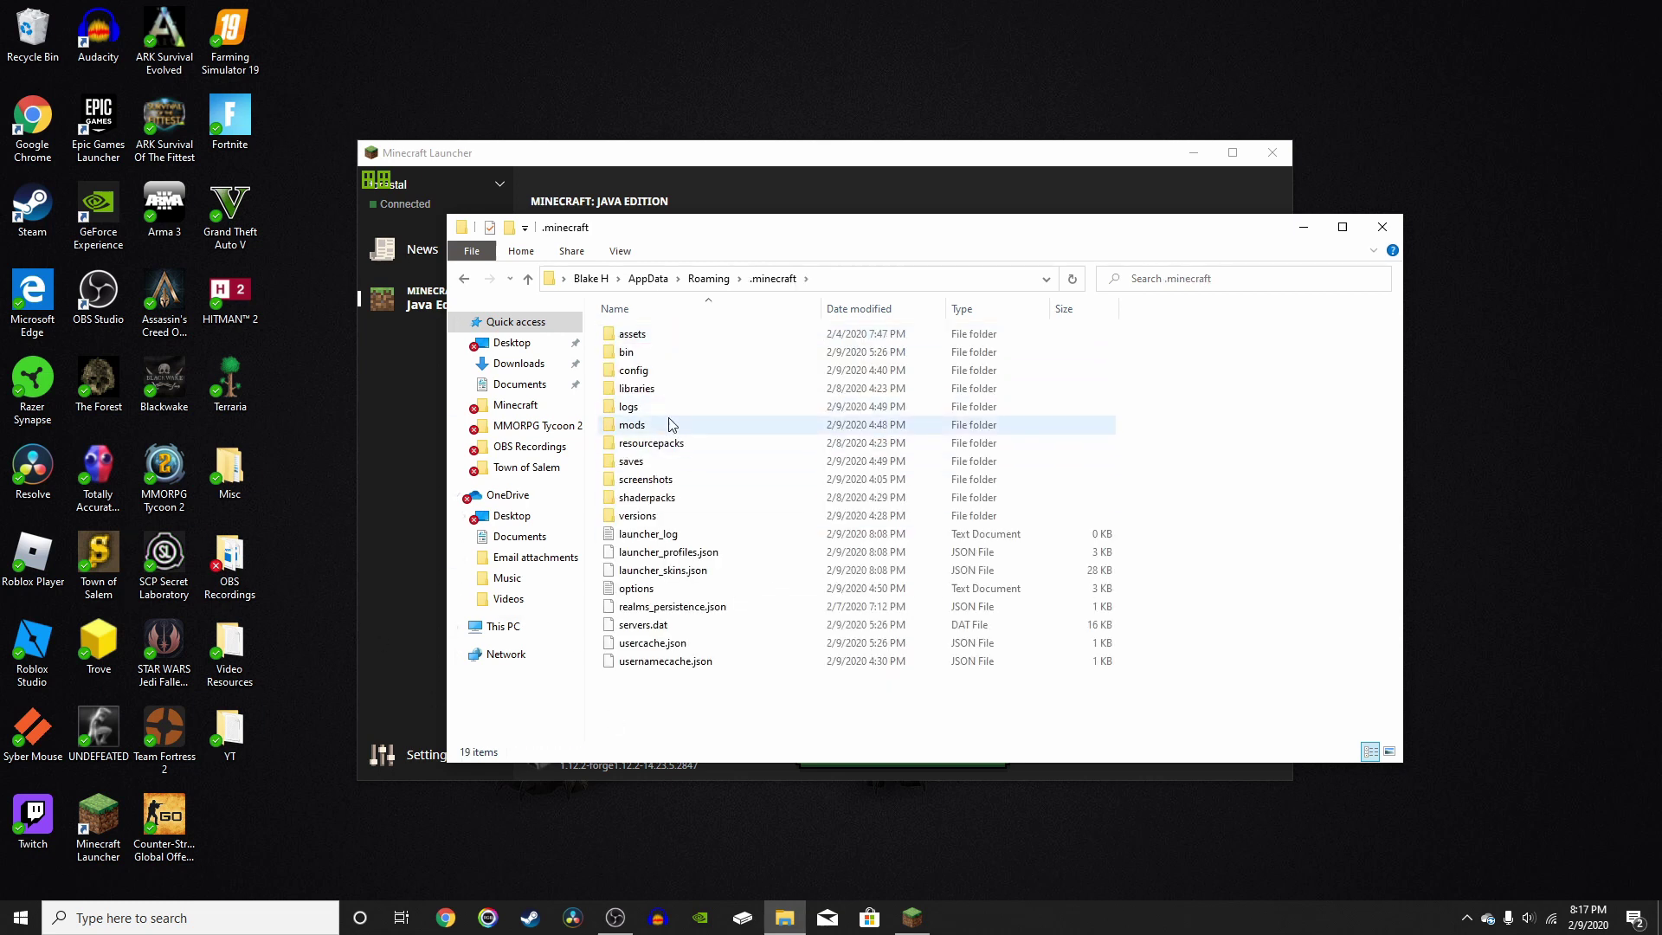
{"action": "double_click", "coordinate": [633, 425]}
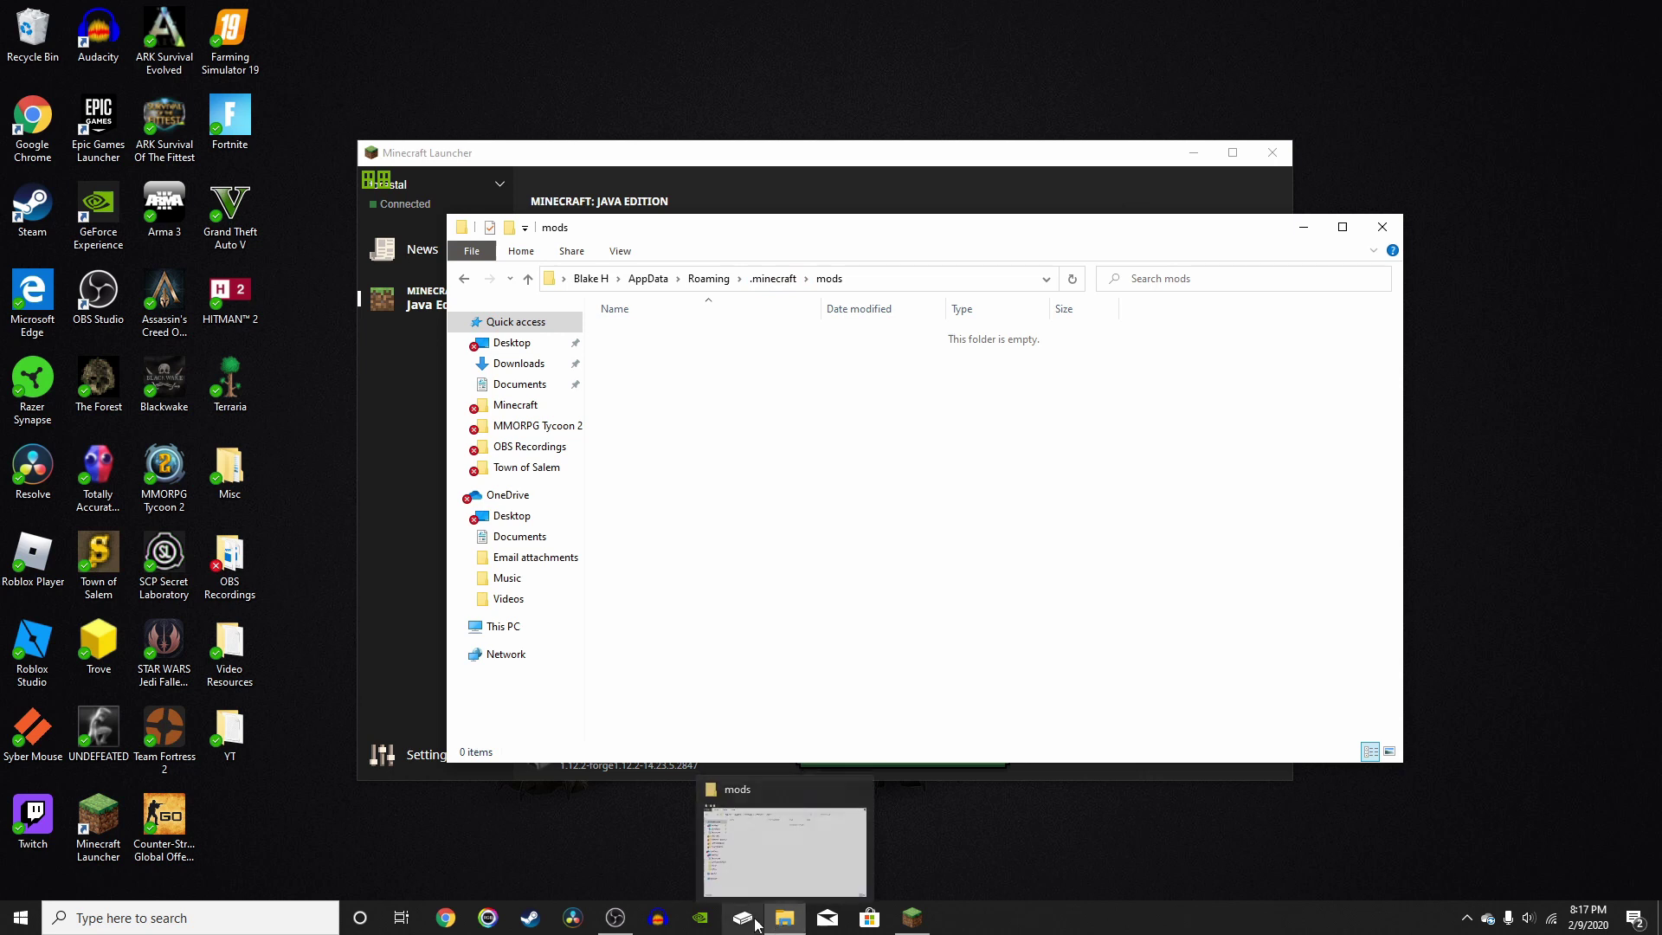
Move Iron-Chests-Mod-1.12.2 from Downloads in a second File Explorer window into the mods folder, and close both windows.
{"action": "right_click", "coordinate": [782, 917]}
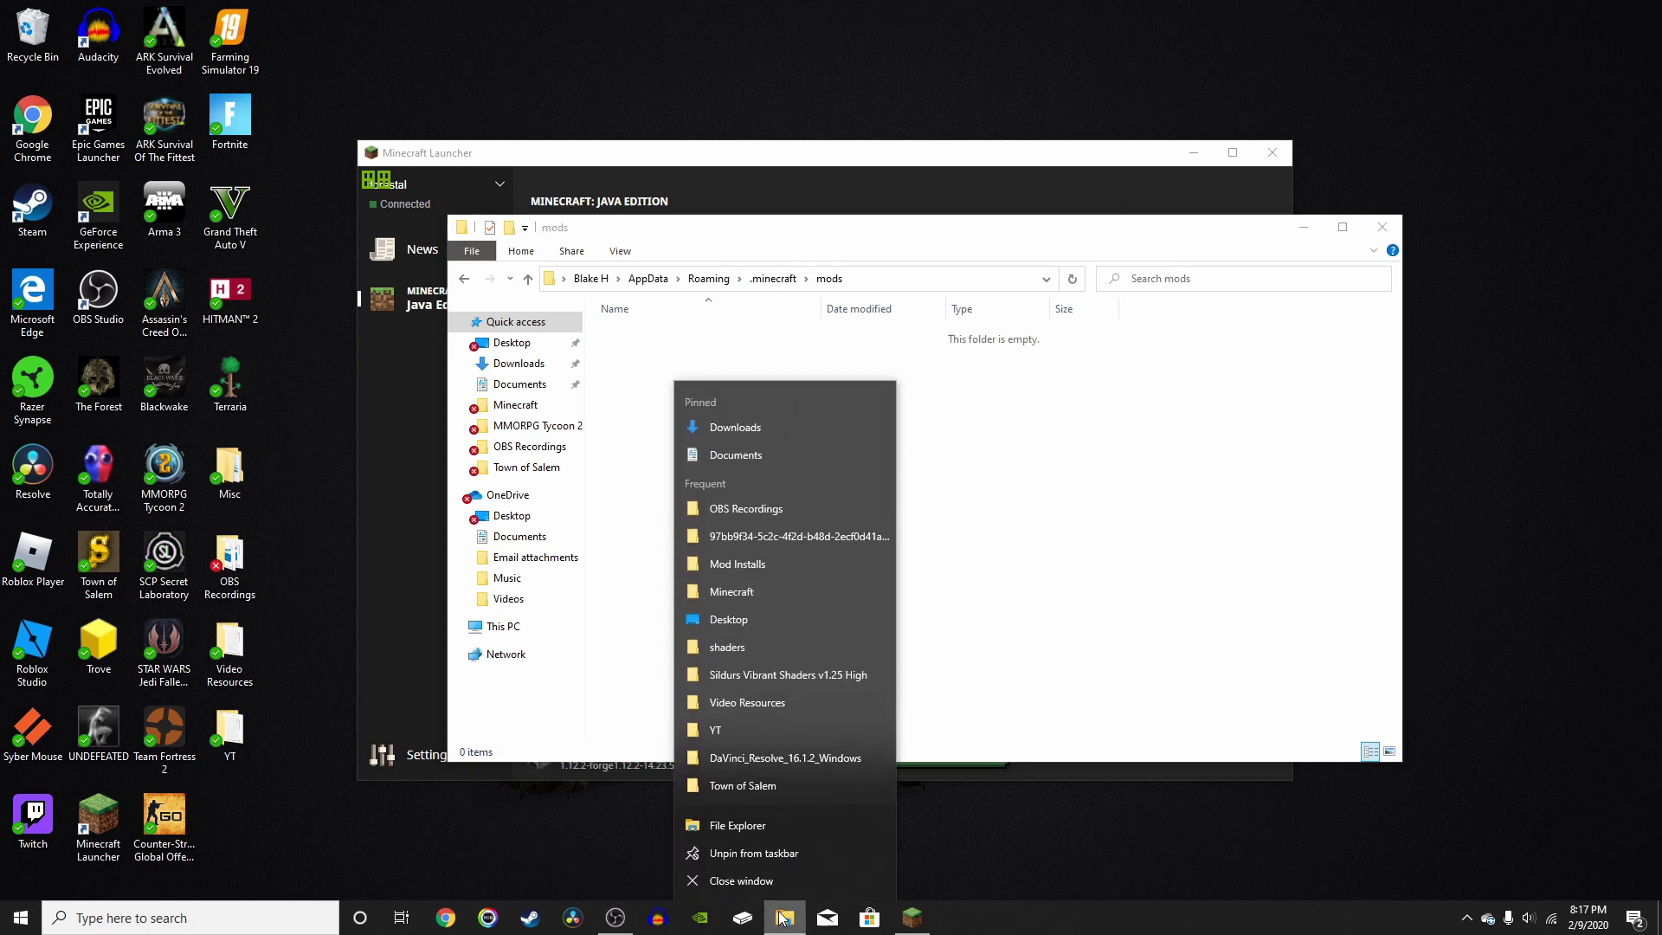
{"action": "left_click", "coordinate": [767, 823]}
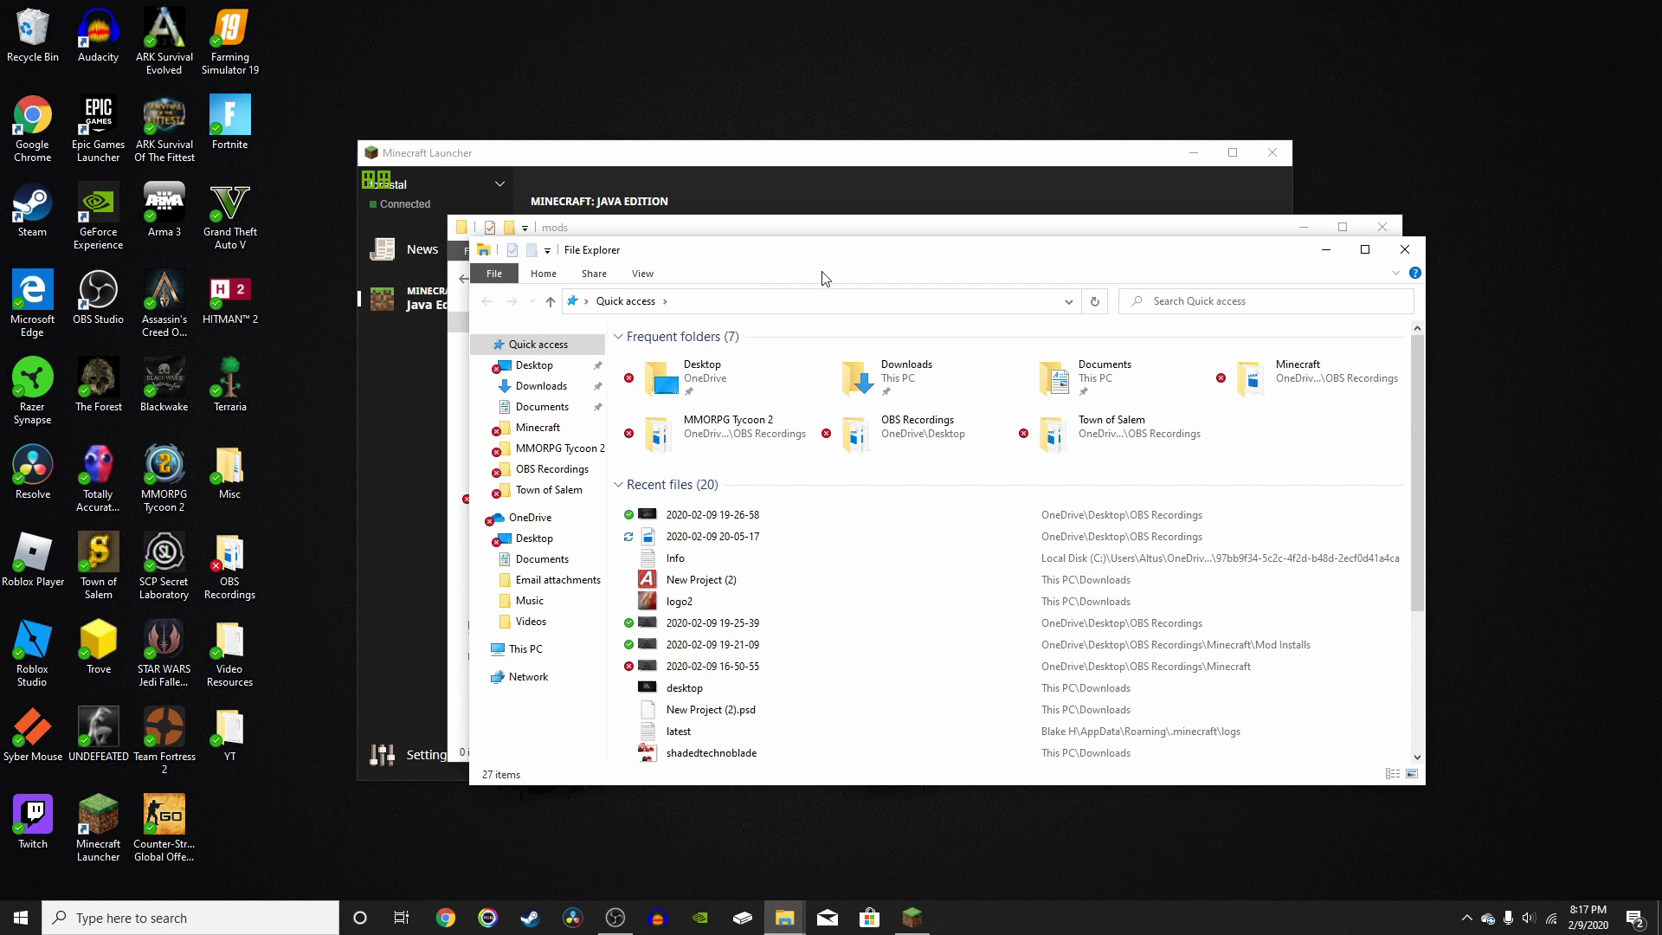
{"action": "left_click_drag", "start_coordinate": [805, 212], "coordinate": [865, 502]}
{"action": "double_click", "coordinate": [902, 619]}
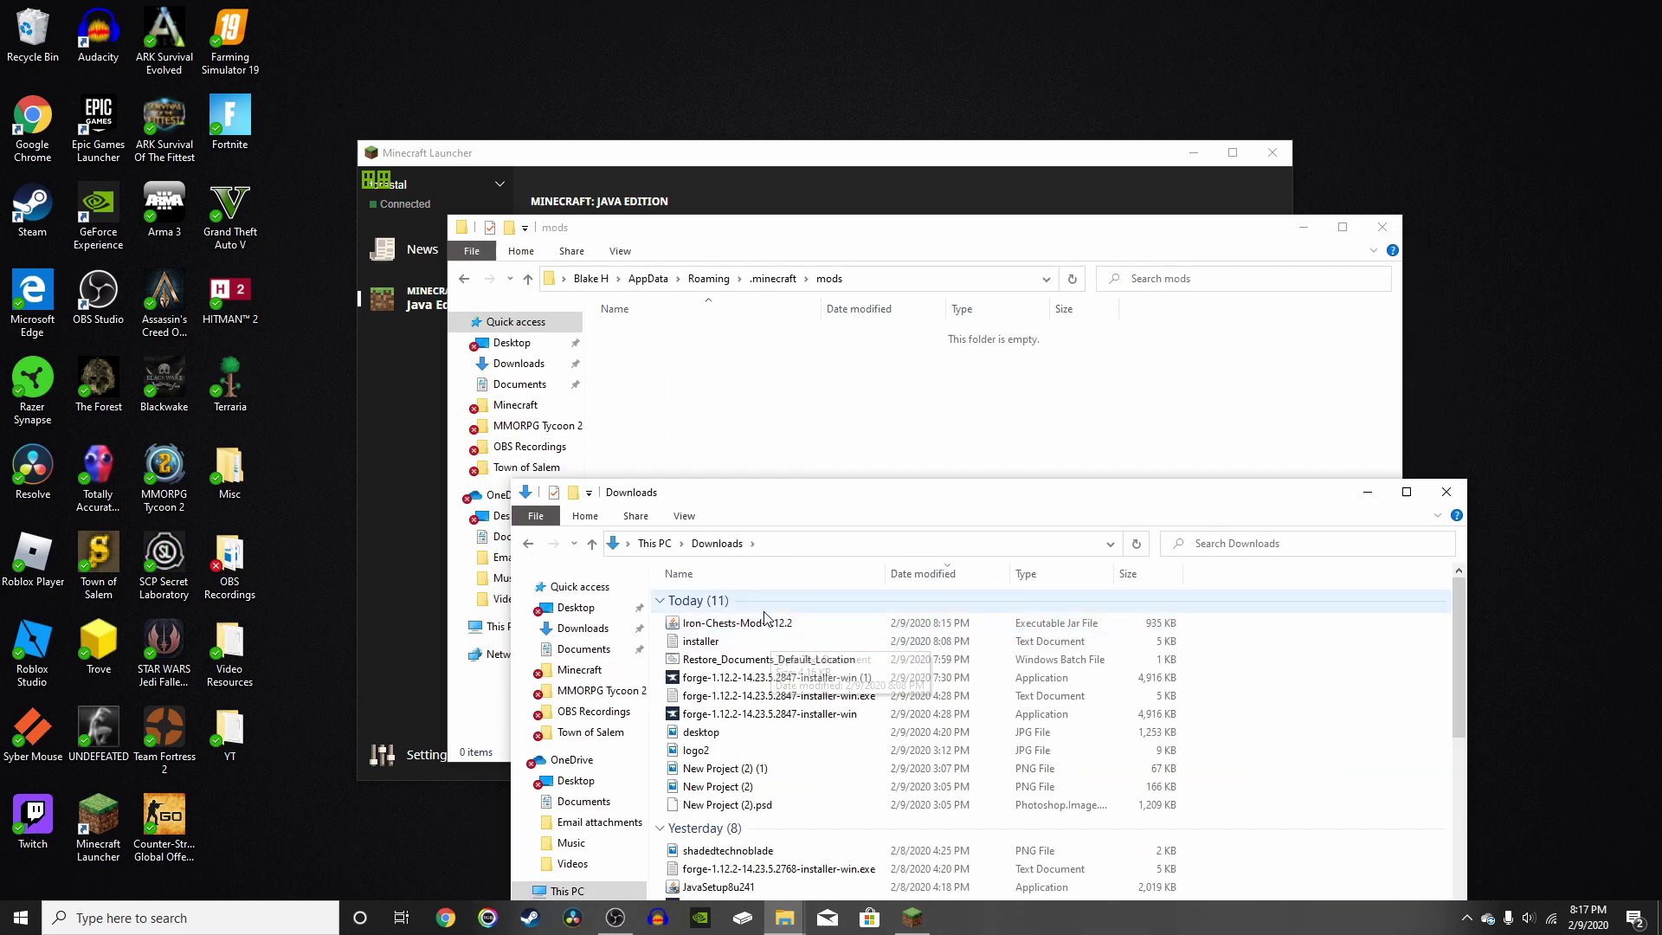
{"action": "left_click_drag", "start_coordinate": [737, 631], "coordinate": [831, 415]}
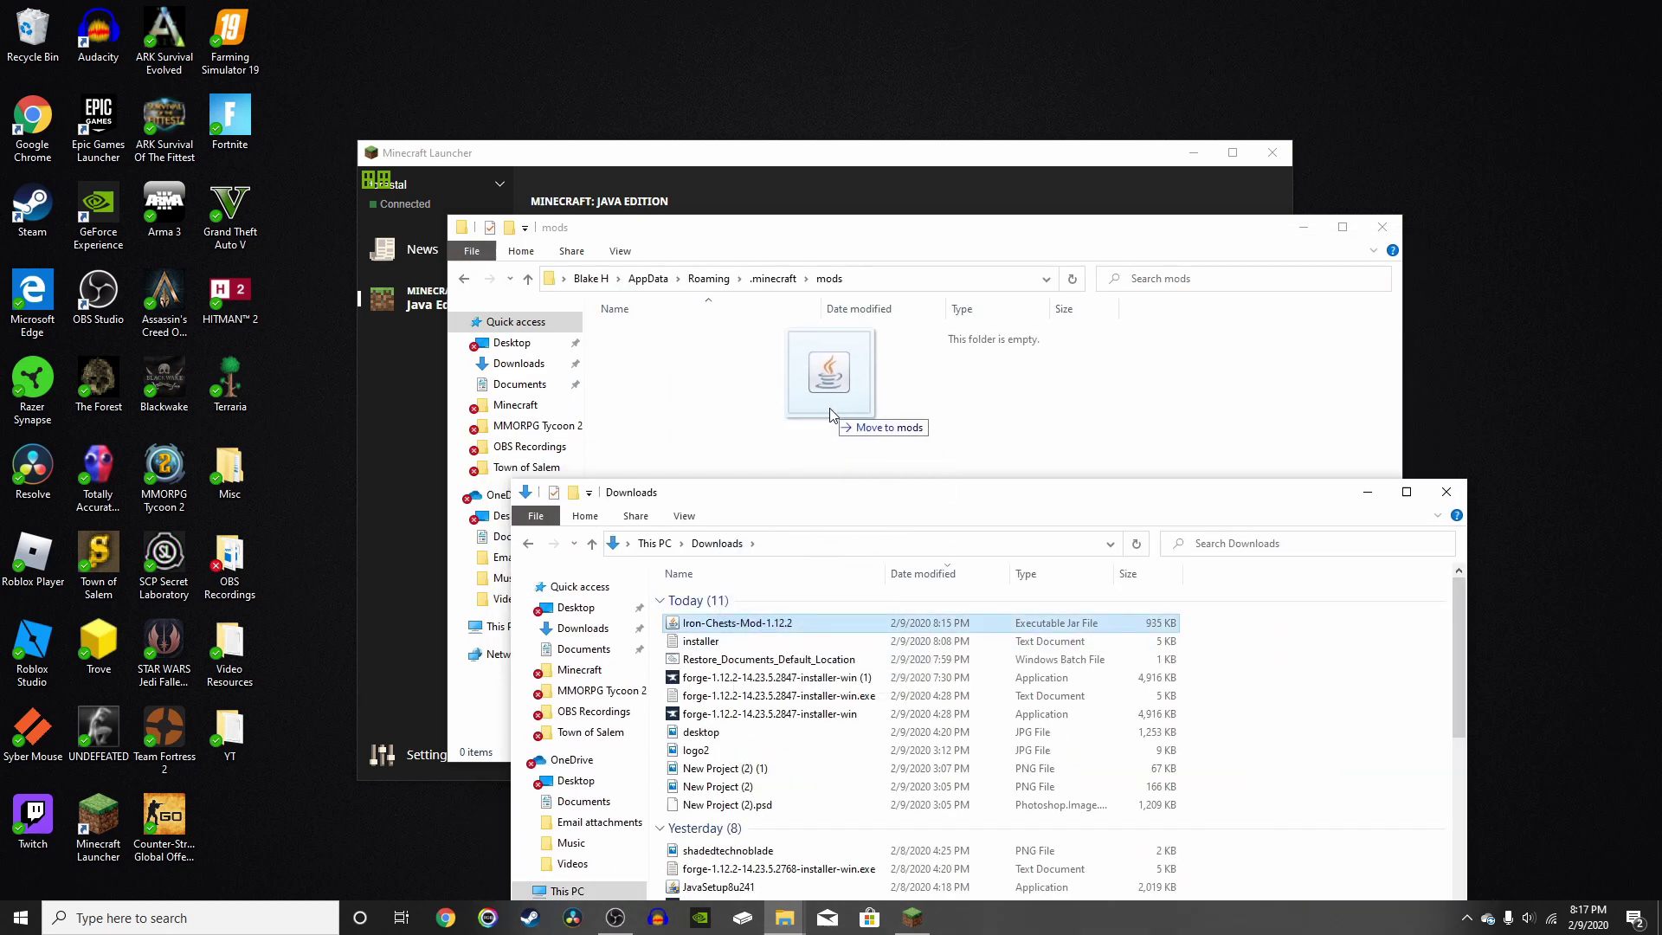
{"action": "left_click_drag", "start_coordinate": [831, 414], "coordinate": [833, 416]}
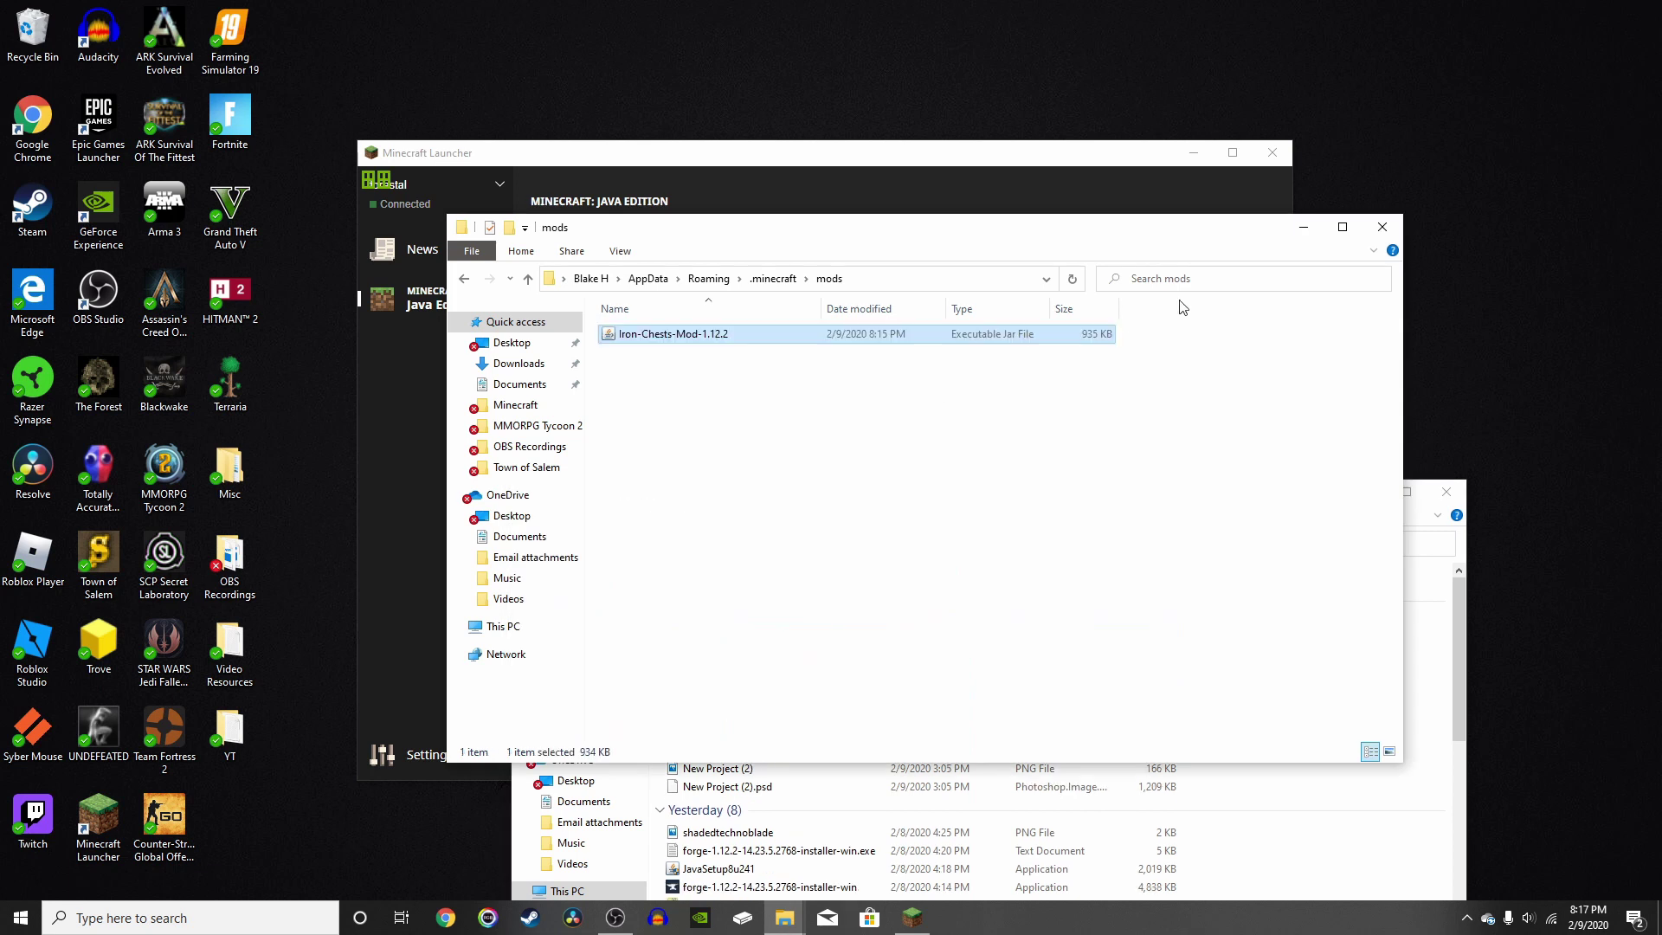
{"action": "left_click", "coordinate": [1447, 494]}
{"action": "left_click", "coordinate": [1383, 227]}
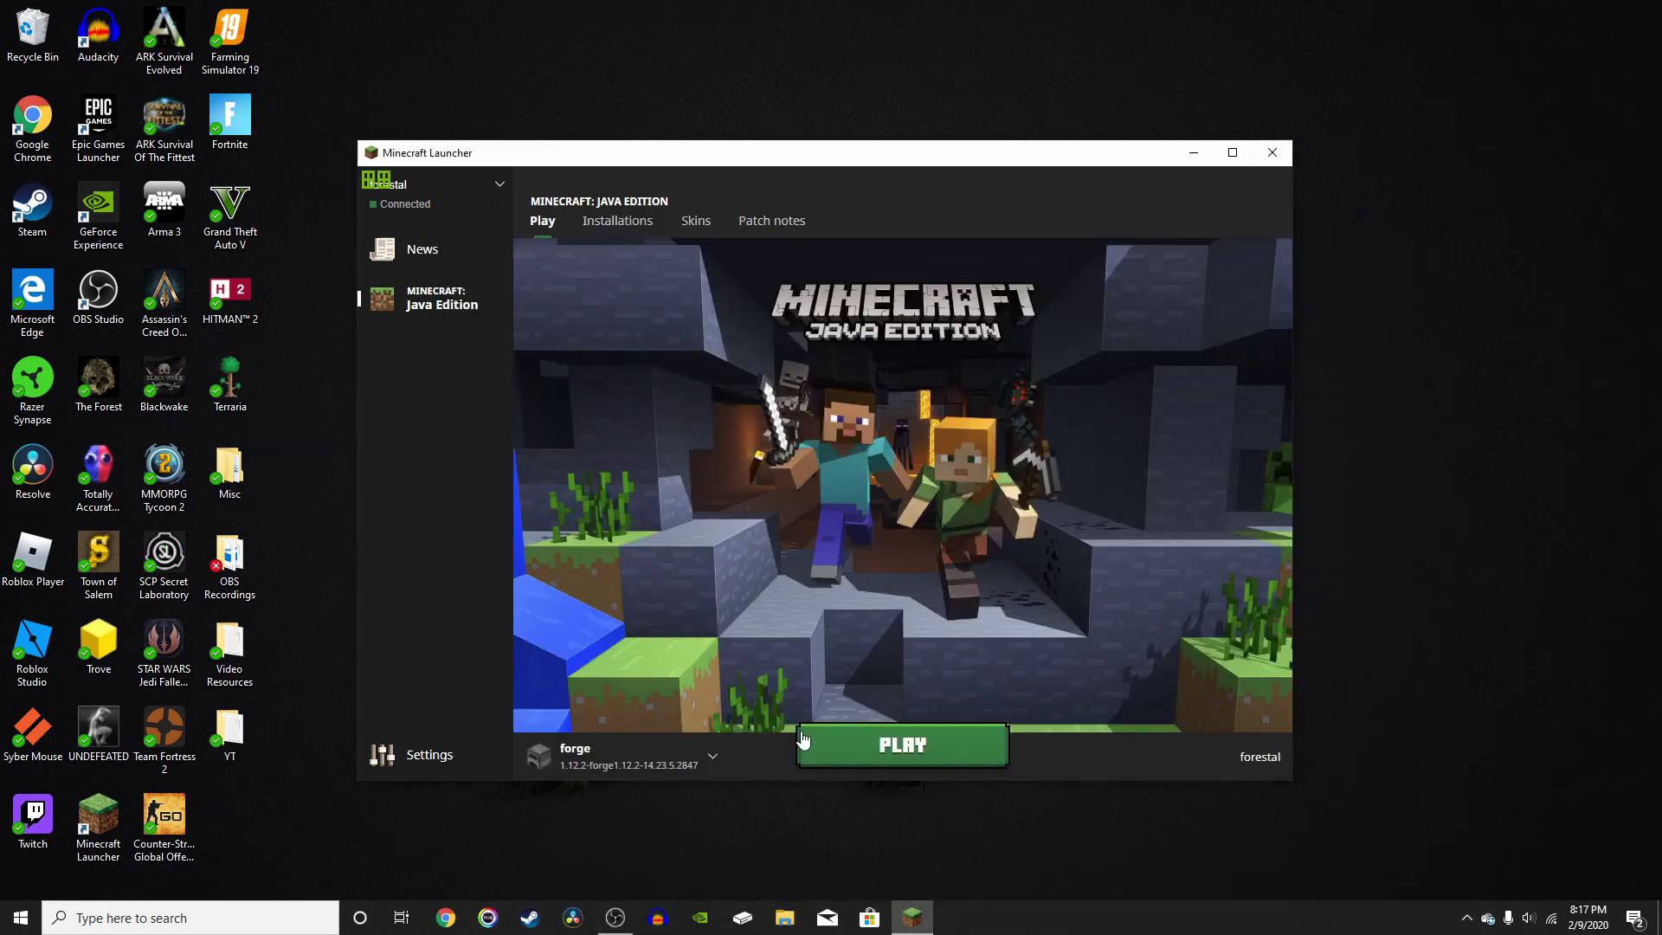
Launch Minecraft with the forge 1.12.2 installation and check the Iron Chest entry in the game's mod list.
{"action": "left_click", "coordinate": [916, 749]}
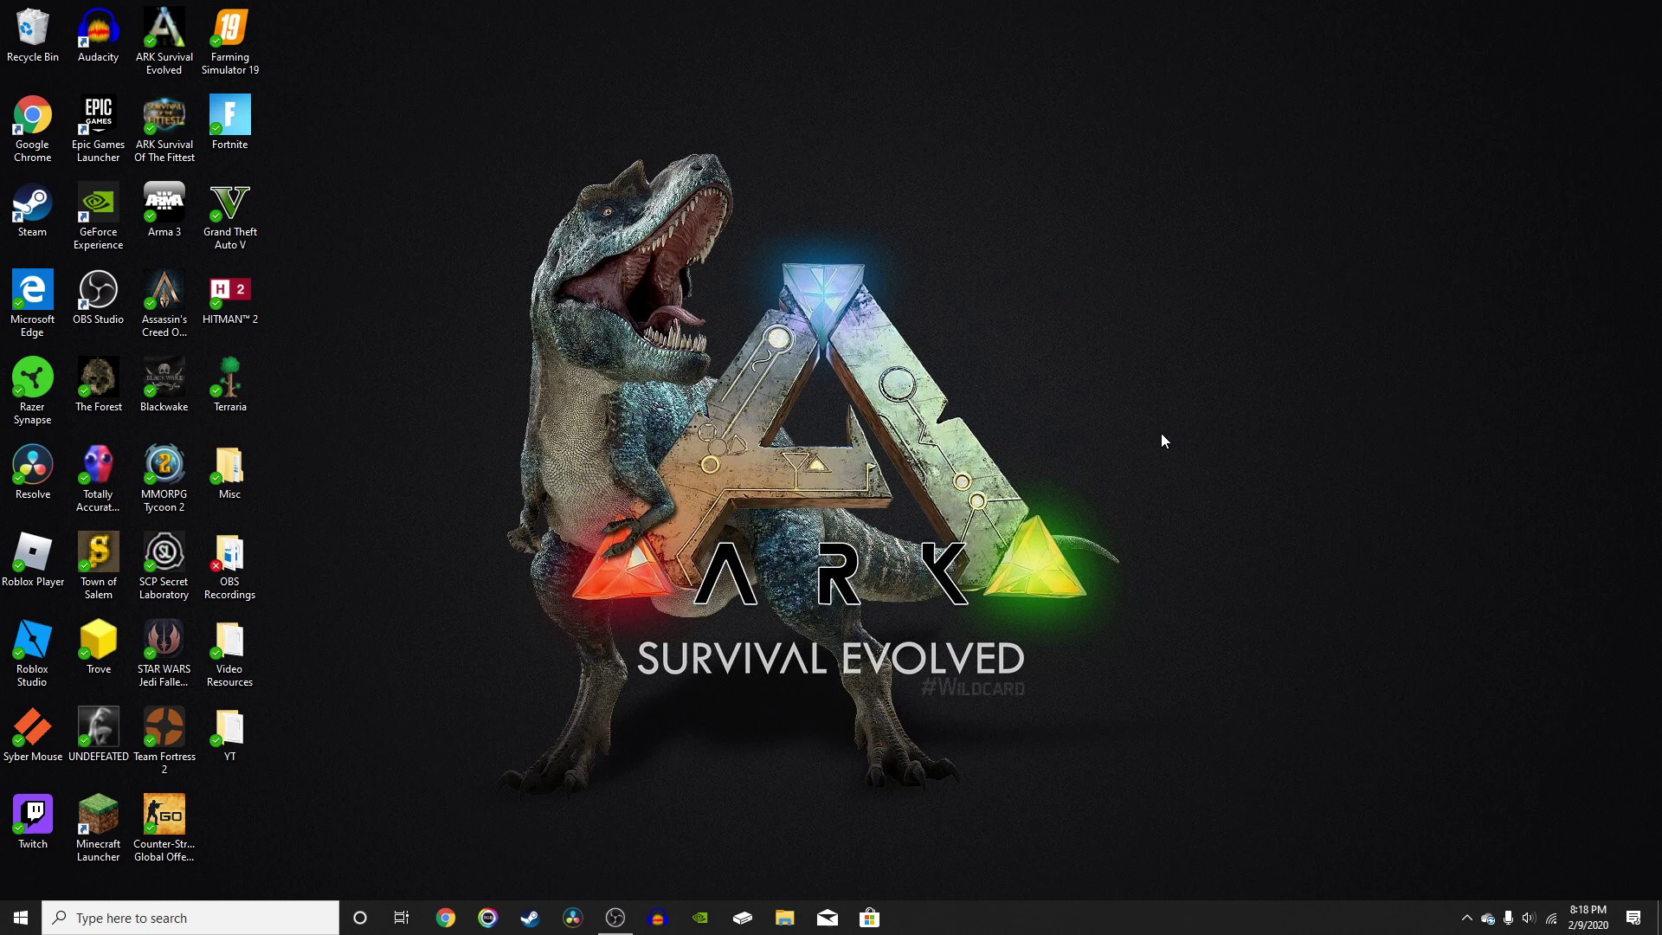
{"action": "left_click", "coordinate": [1143, 267]}
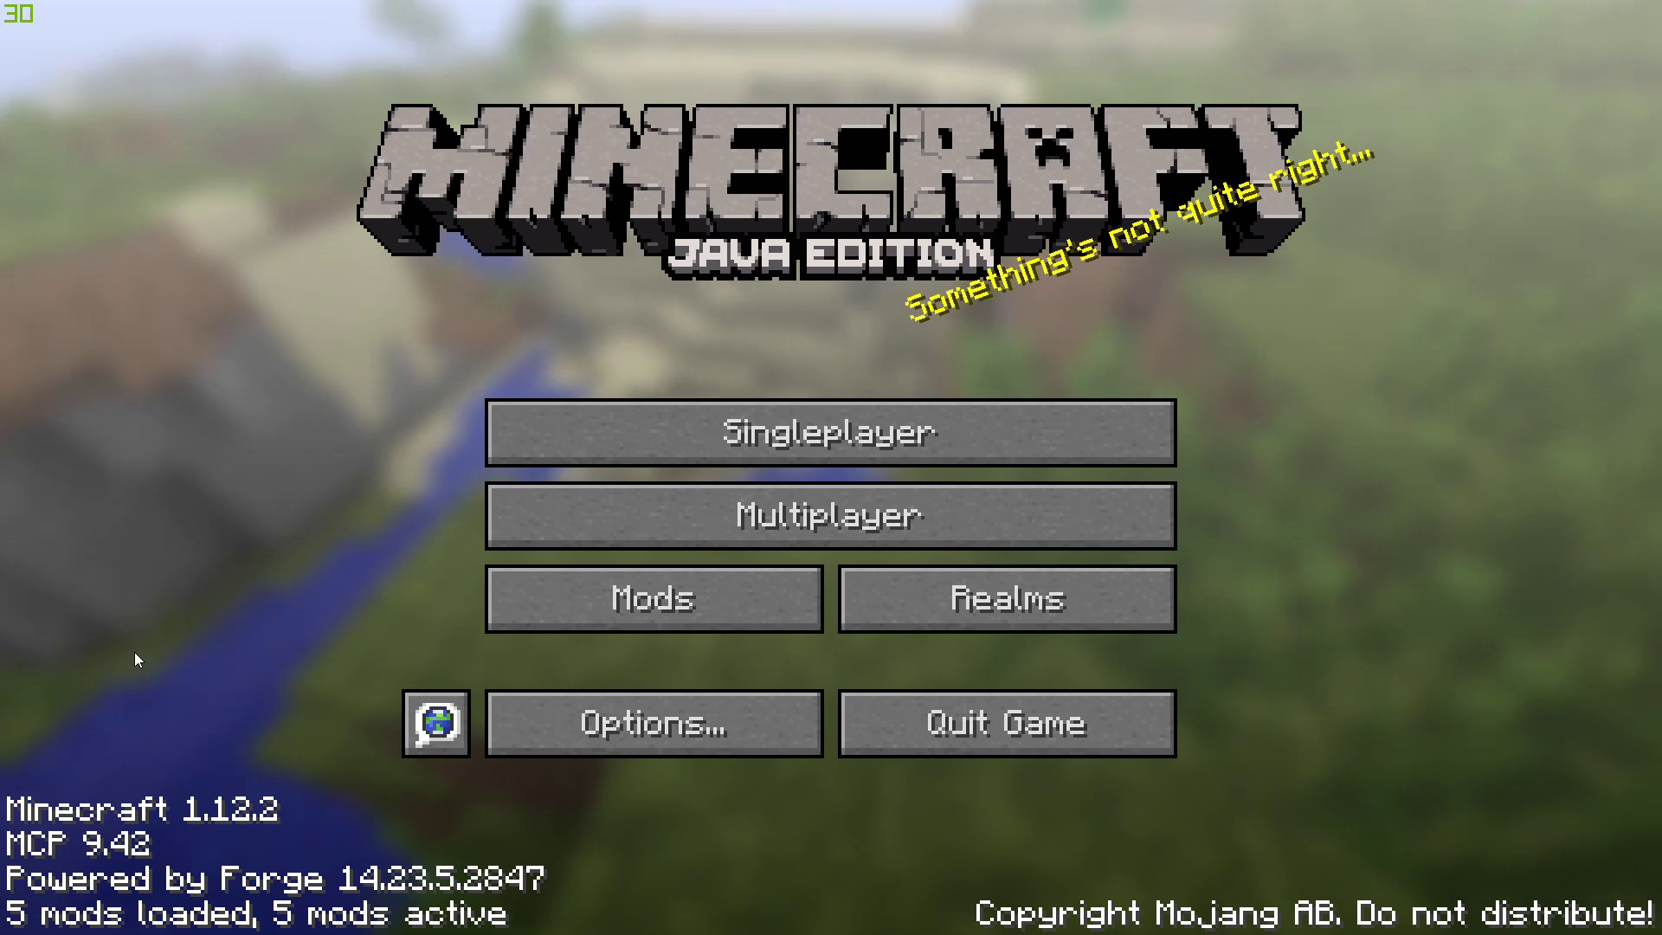
{"action": "left_click", "coordinate": [658, 610]}
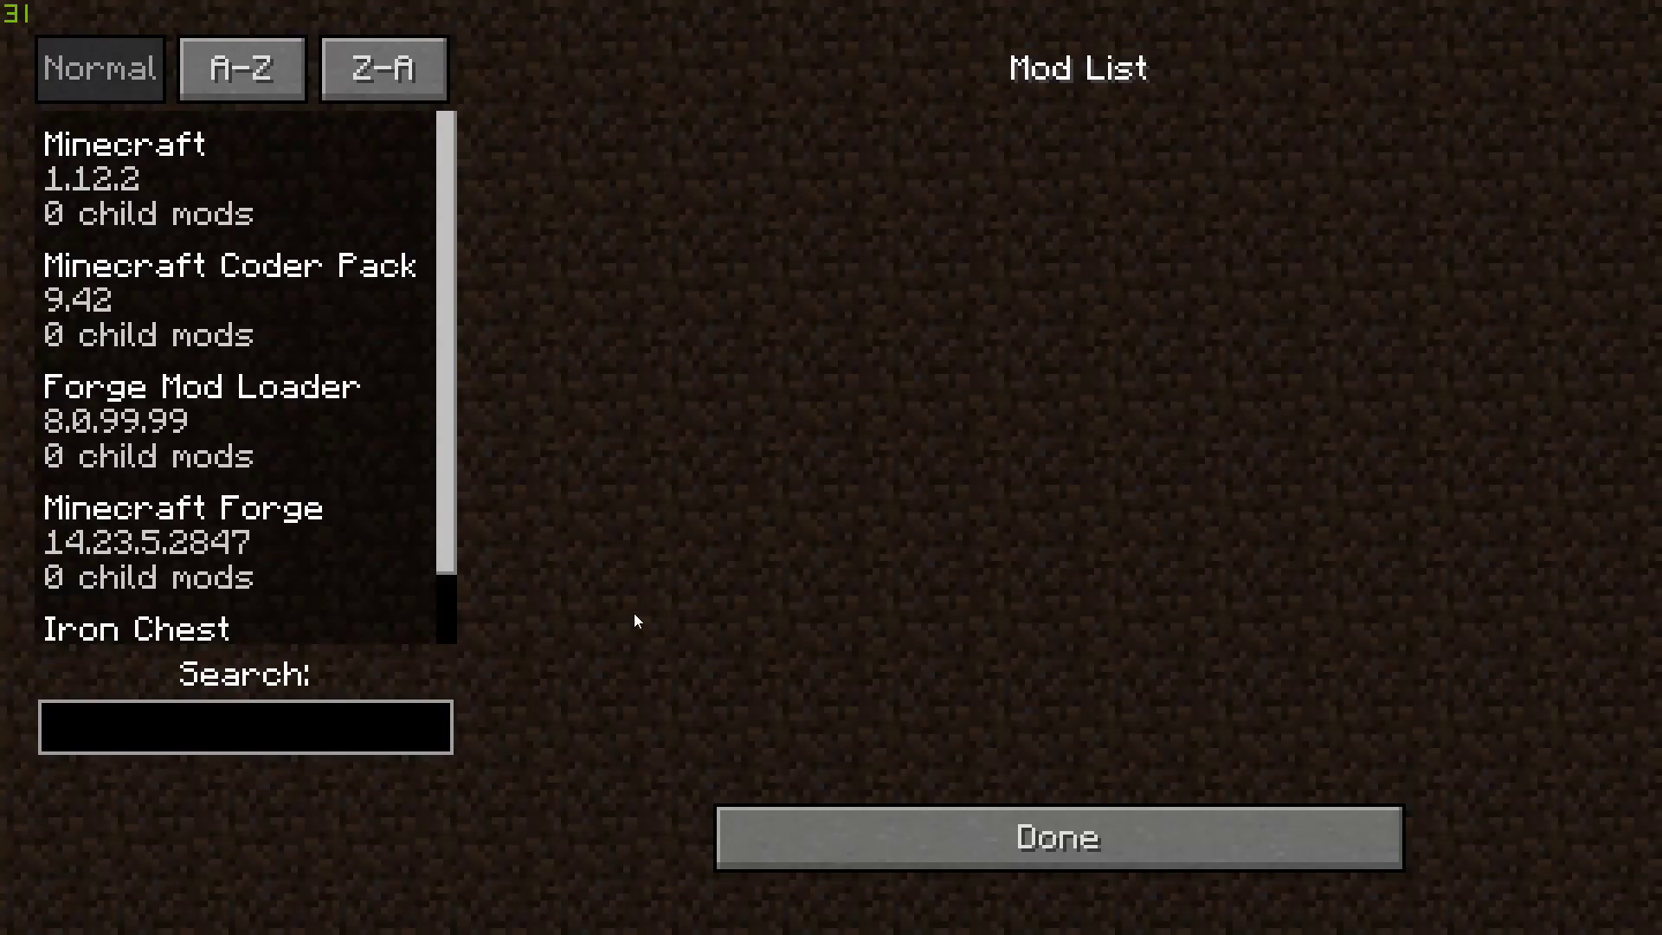
{"action": "scroll", "coordinate": [251, 429], "scroll_direction": "down", "scroll_amount": 1}
{"action": "left_click", "coordinate": [127, 585]}
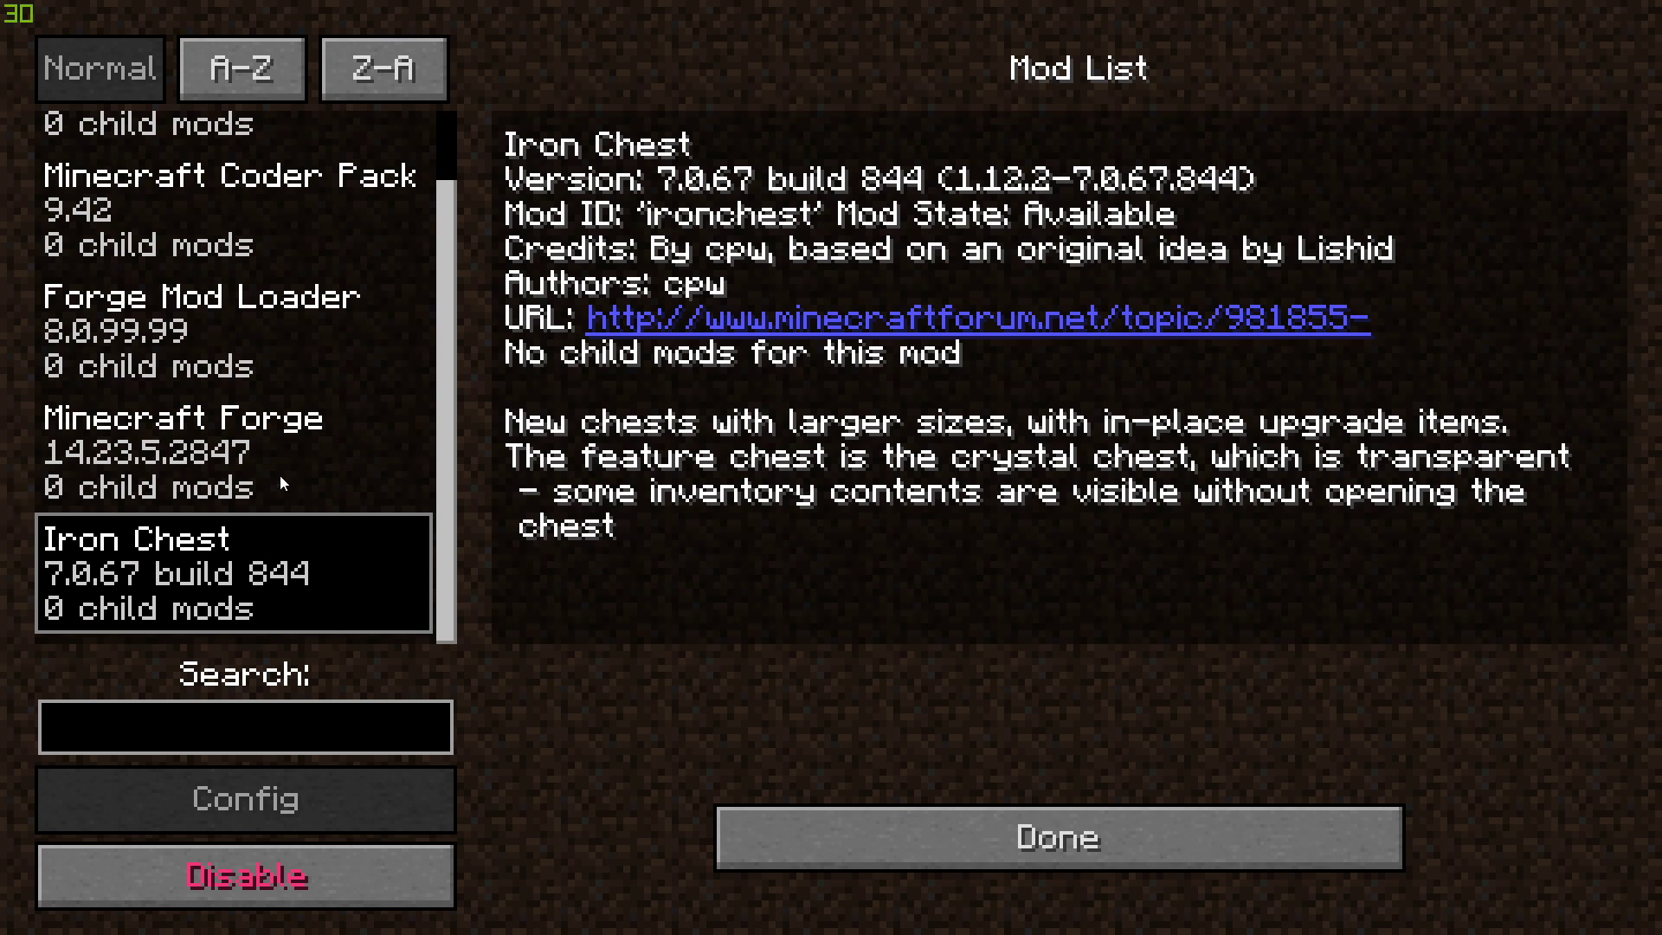
{"action": "left_click", "coordinate": [994, 847]}
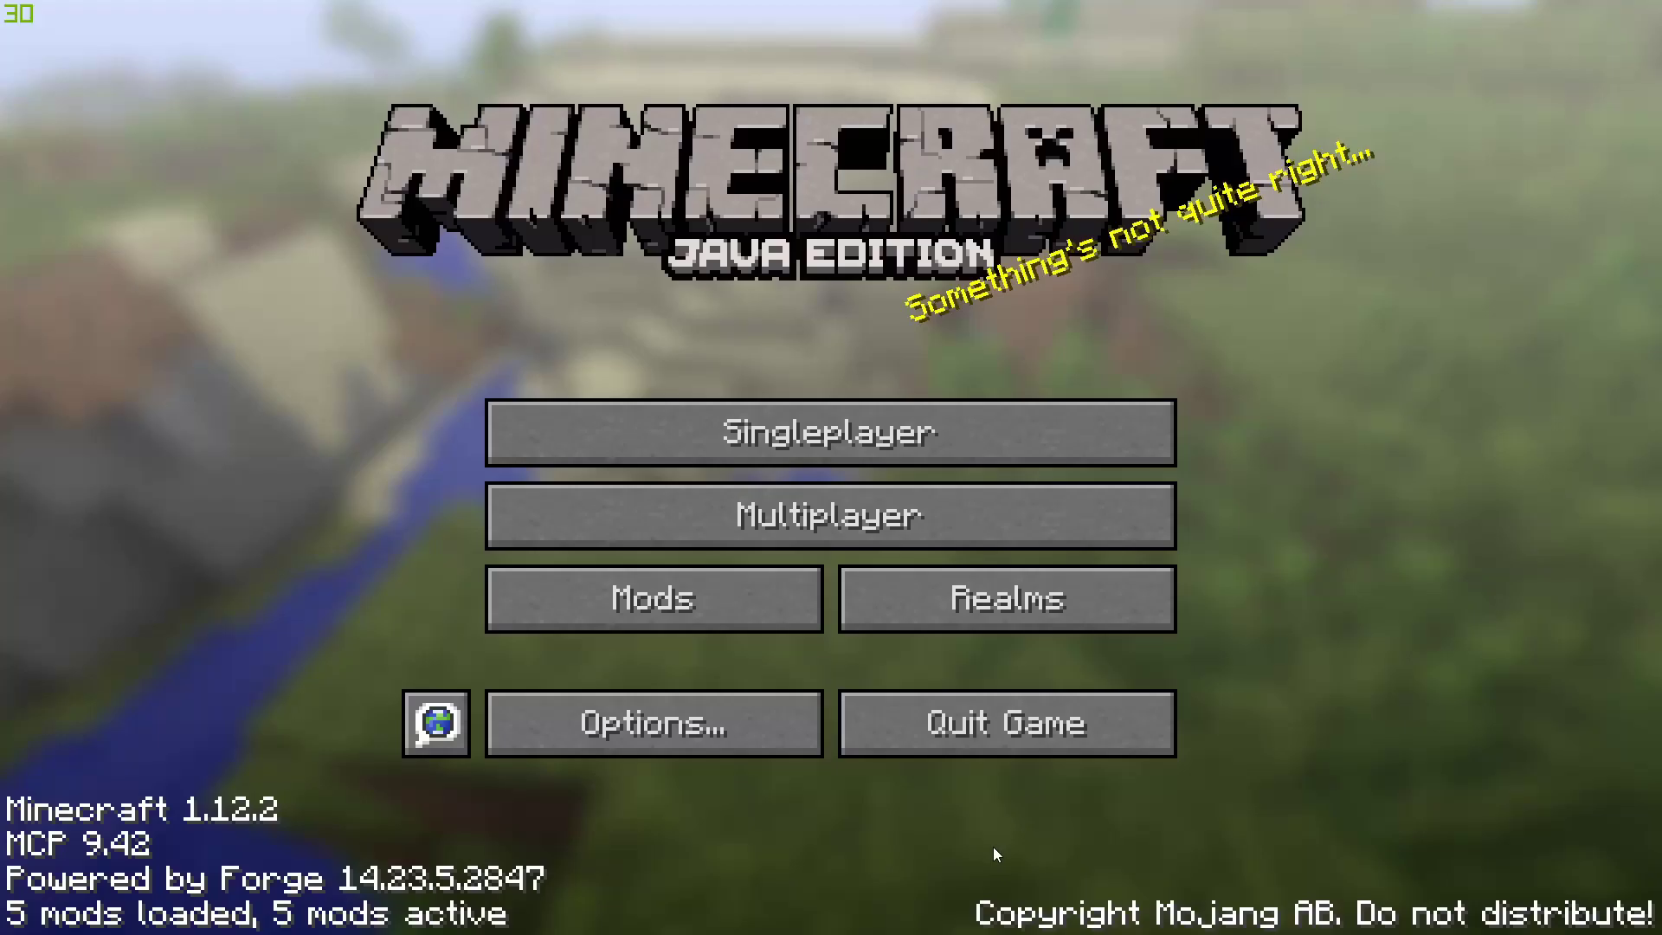
Create a new singleplayer world named Chests with the game mode set to Creative.
{"action": "left_click", "coordinate": [877, 478]}
{"action": "left_click", "coordinate": [1052, 788]}
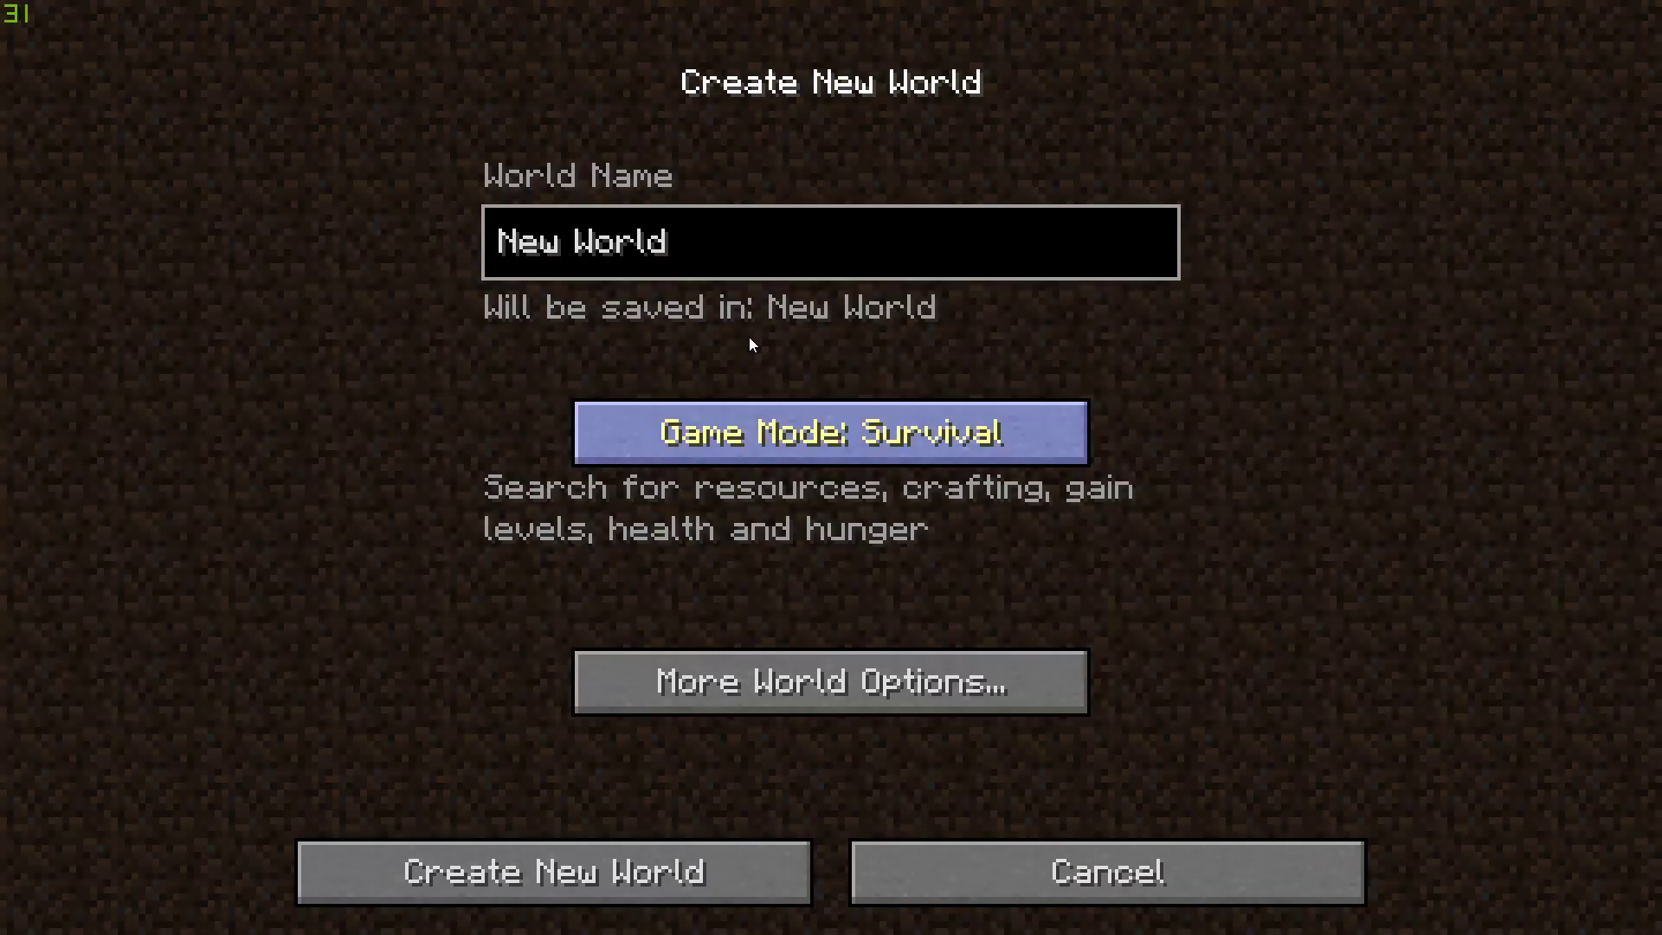
{"action": "key", "text": "BackSpace"}
{"action": "key", "text": "BackSpace"}
{"action": "key", "text": "BackSpace"}
{"action": "key", "text": "BackSpace"}
{"action": "key", "text": "BackSpace"}
{"action": "key", "text": "BackSpace"}
{"action": "key", "text": "BackSpace"}
{"action": "key", "text": "BackSpace"}
{"action": "key", "text": "BackSpace"}
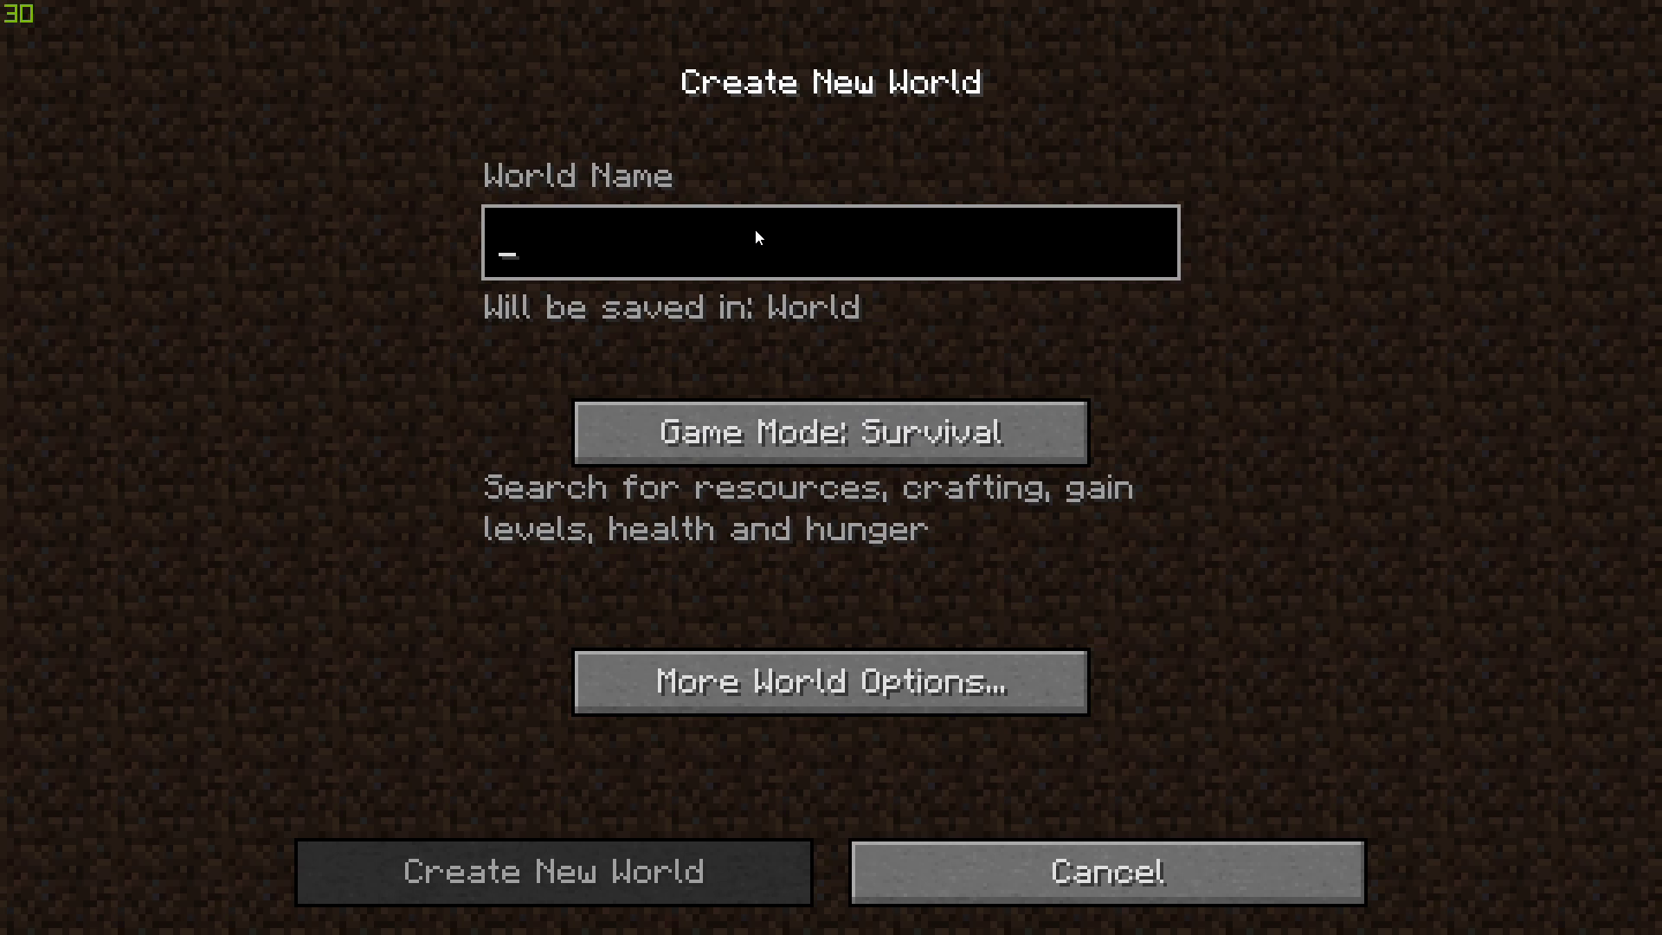
{"action": "type", "text": "Chests"}
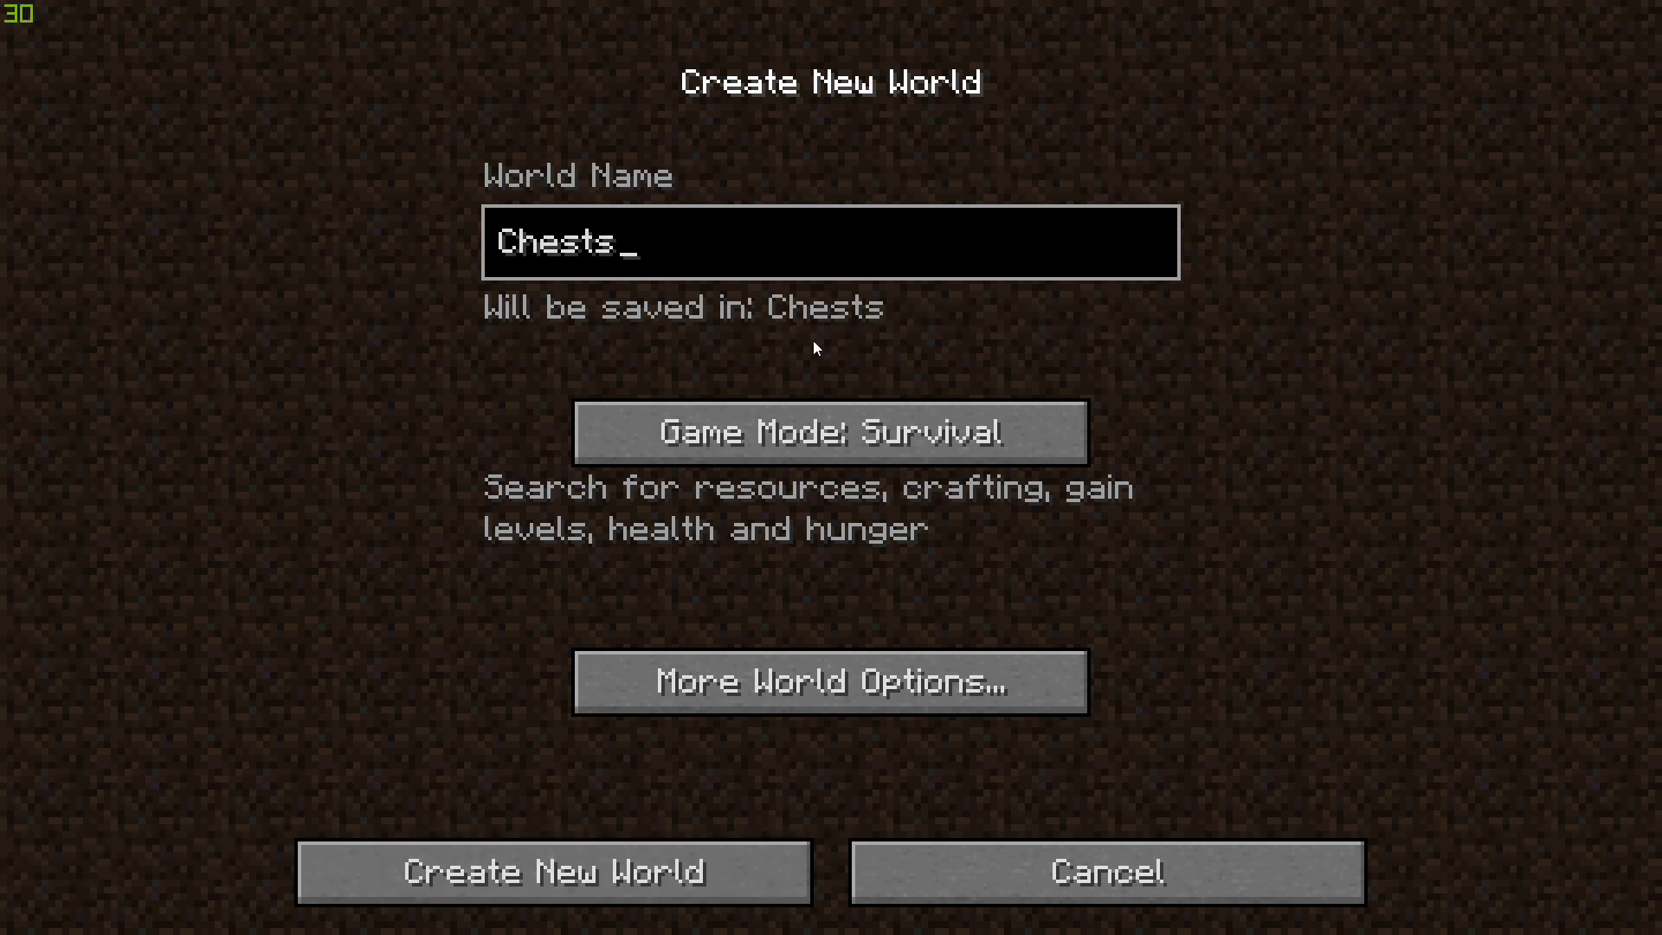
{"action": "left_click", "coordinate": [828, 422]}
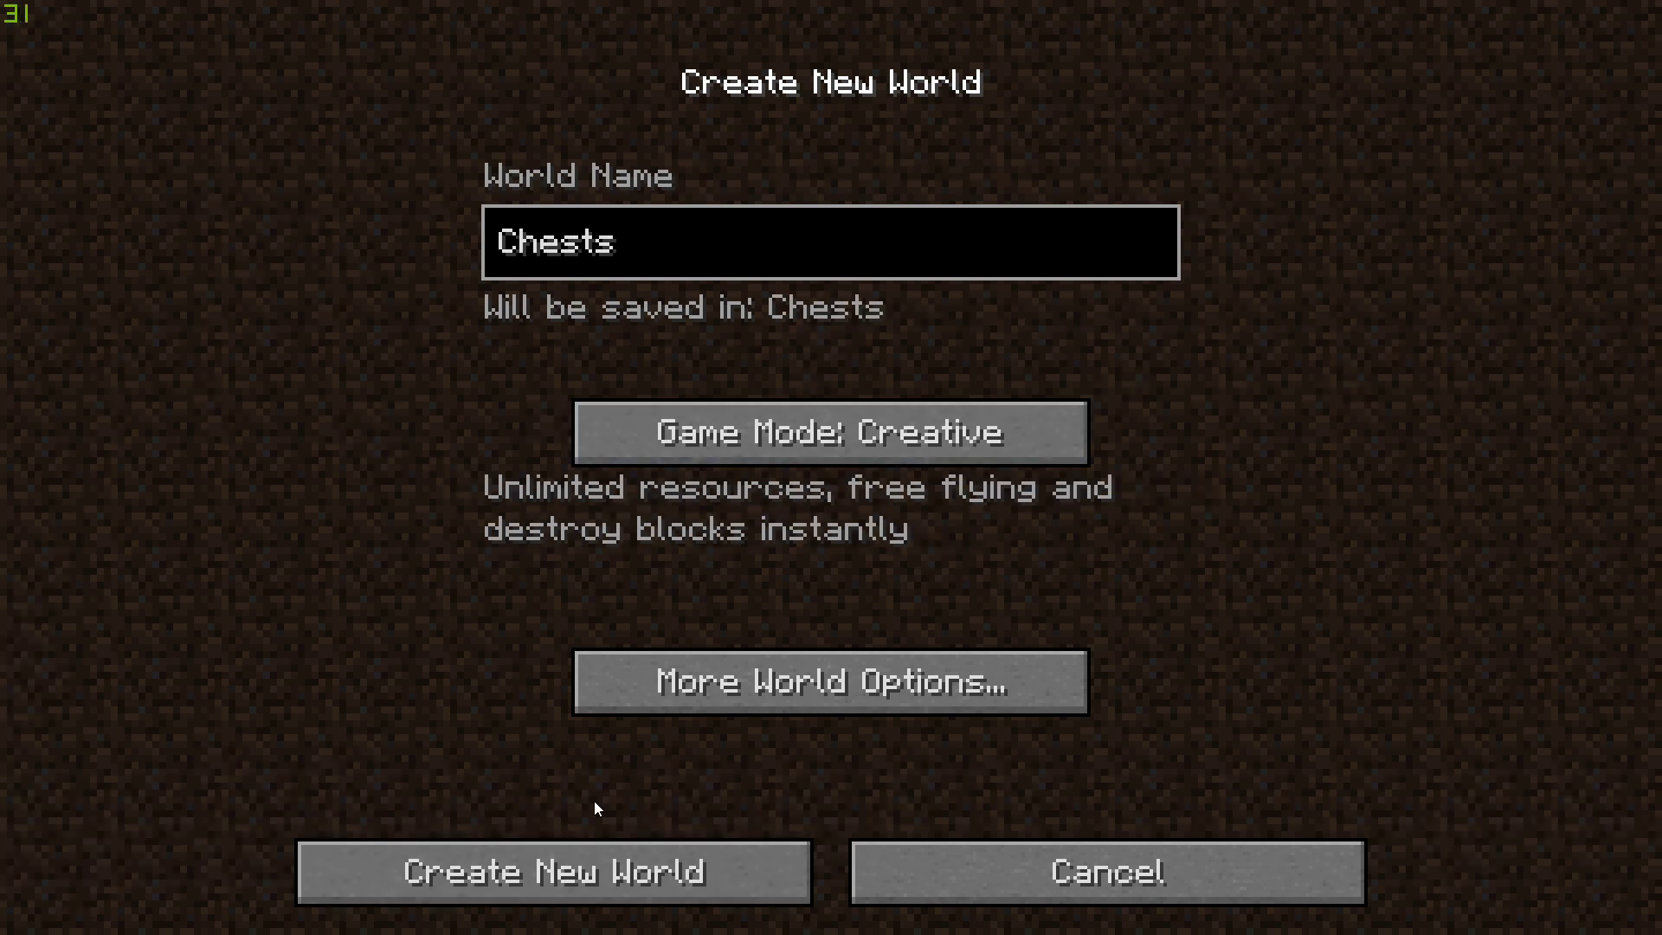
{"action": "left_click", "coordinate": [737, 865]}
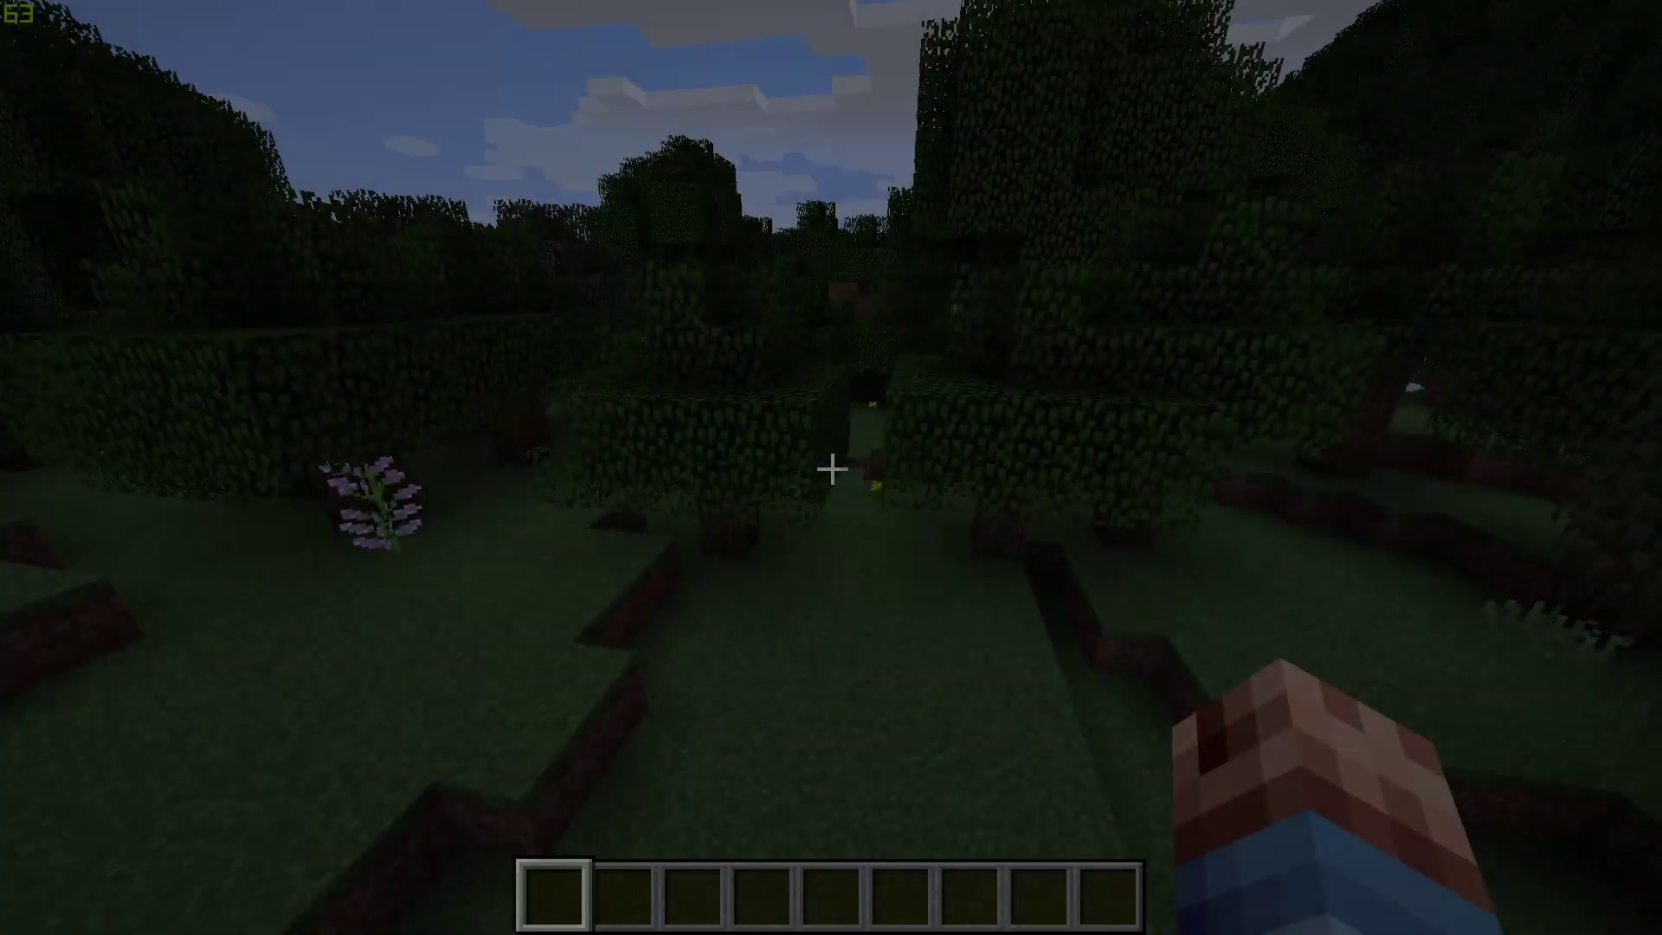
Start flying in the new world and look around from above the forest.
{"action": "key", "text": "space"}
{"action": "key", "text": "space"}
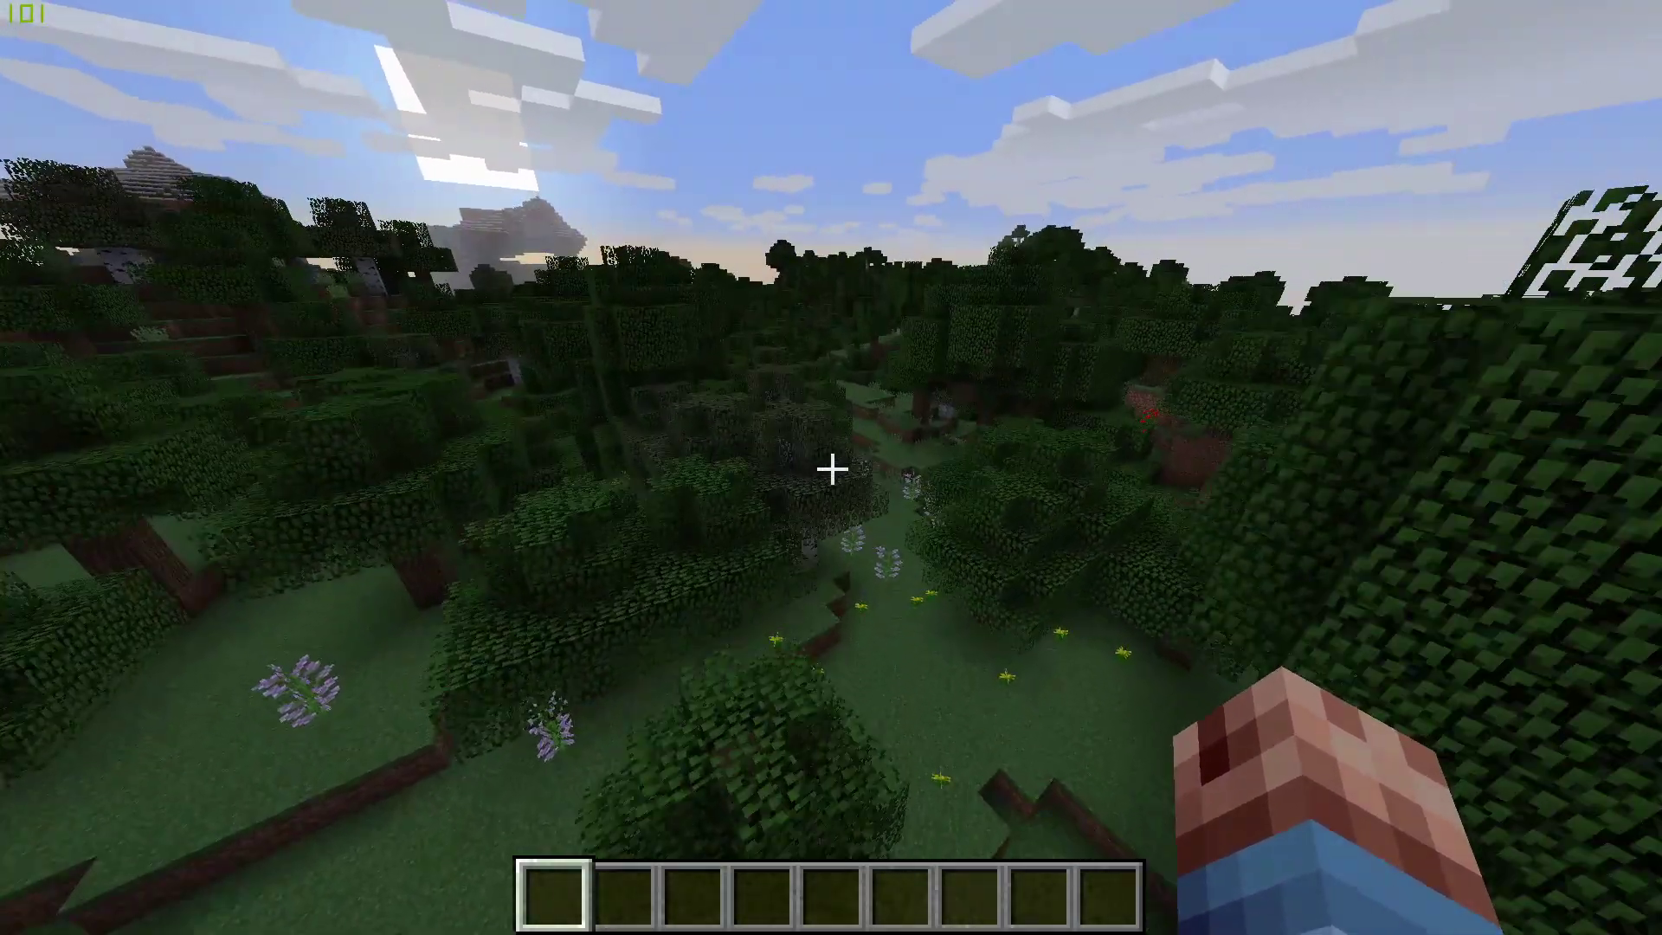
{"action": "key", "text": "w"}
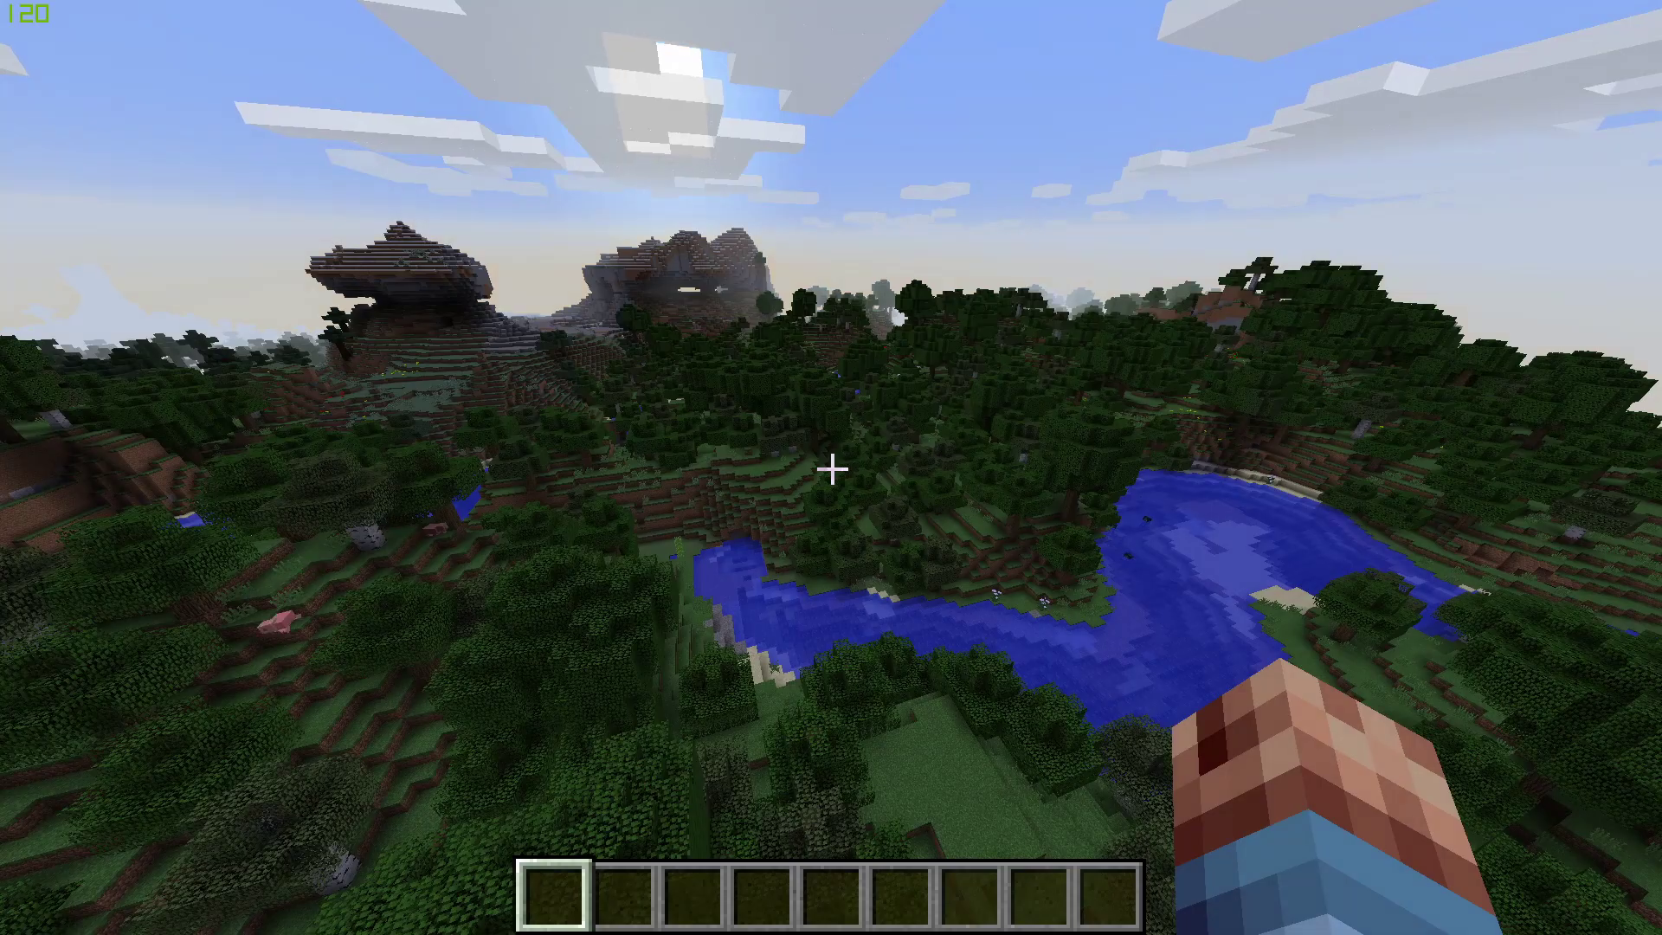
{"action": "mouse_move", "coordinate": [832, 469]}
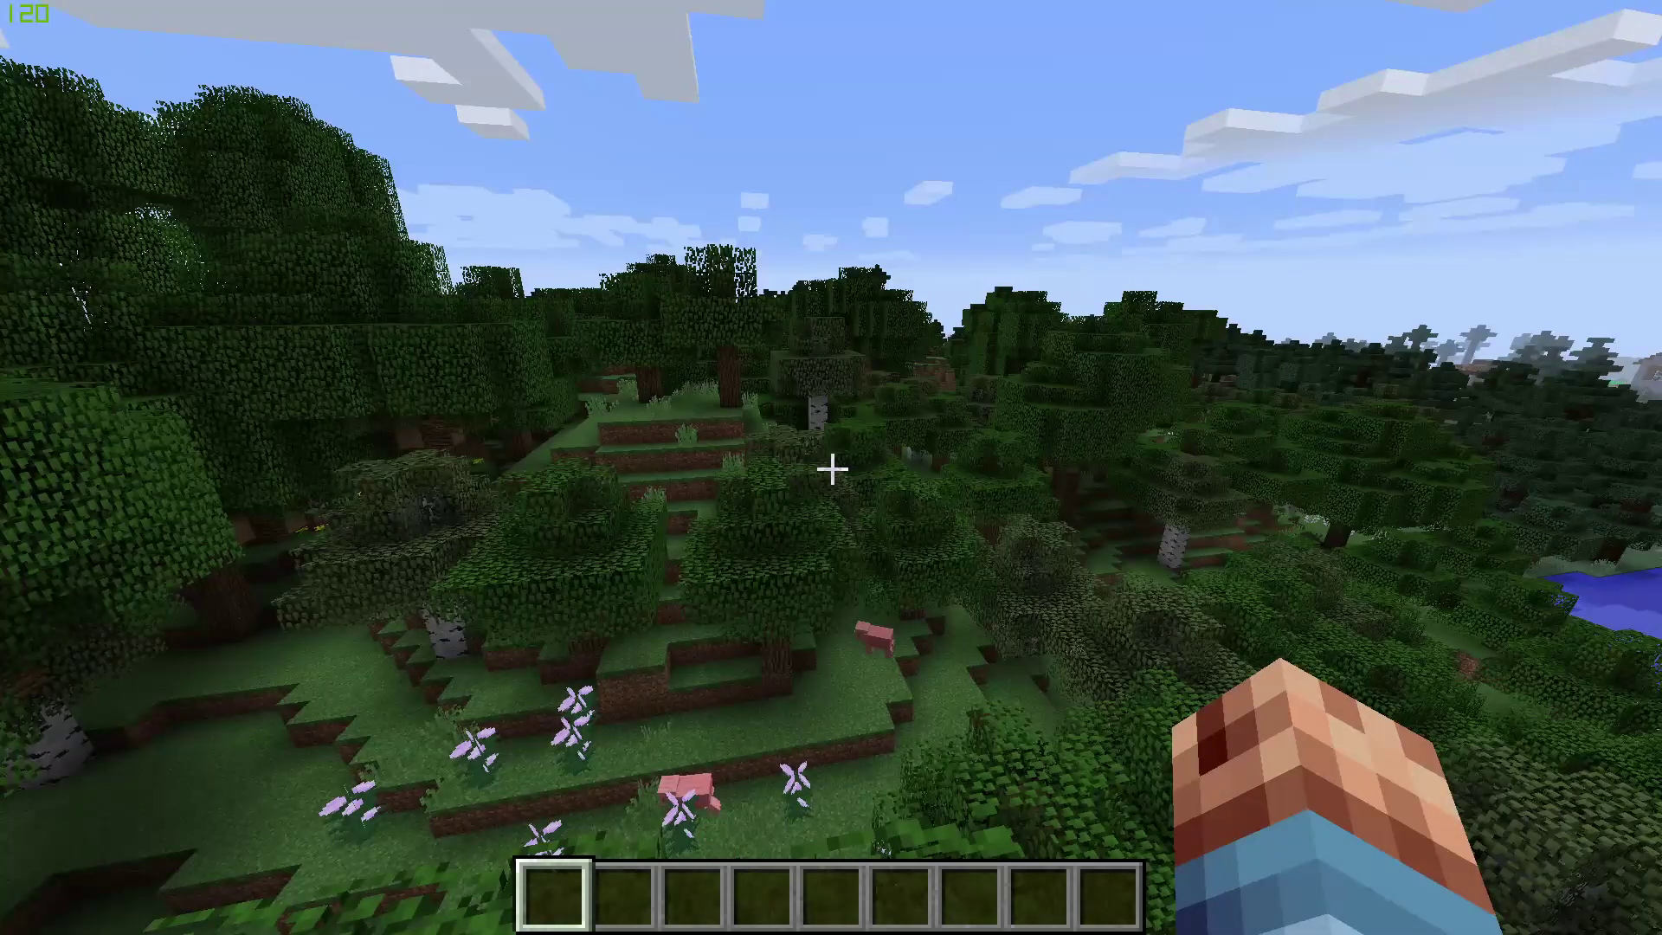
Look through the item categories on the first page of the creative inventory, from Building Blocks to Combat.
{"action": "key", "text": "e"}
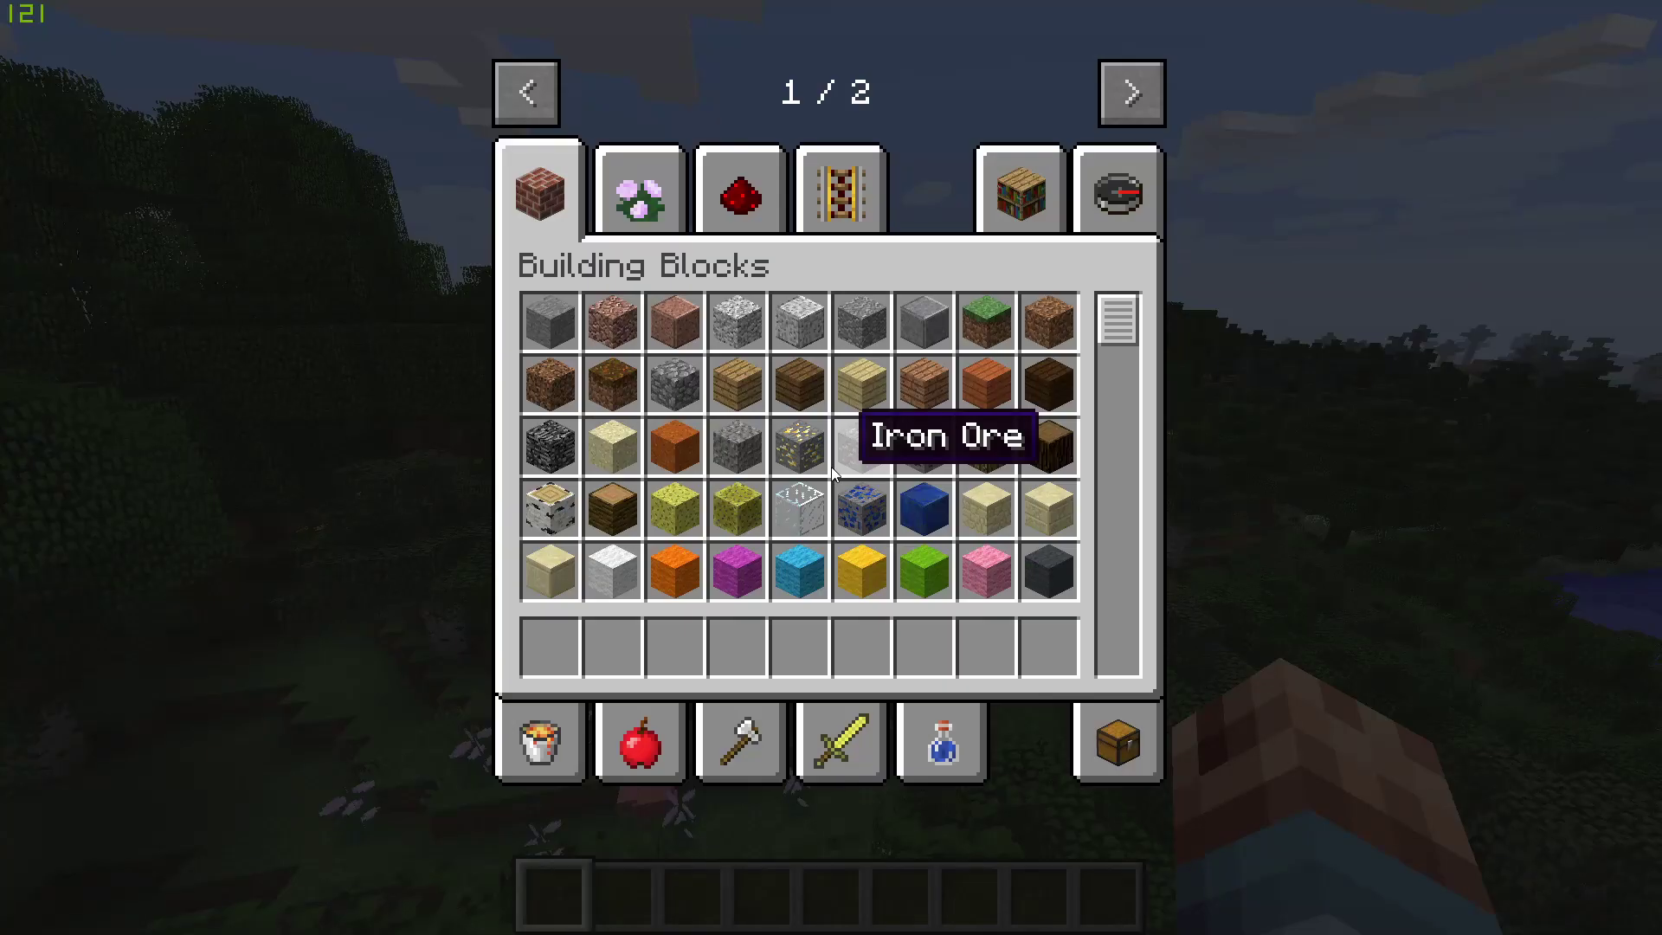
{"action": "scroll", "coordinate": [839, 459], "scroll_direction": "down", "scroll_amount": 20}
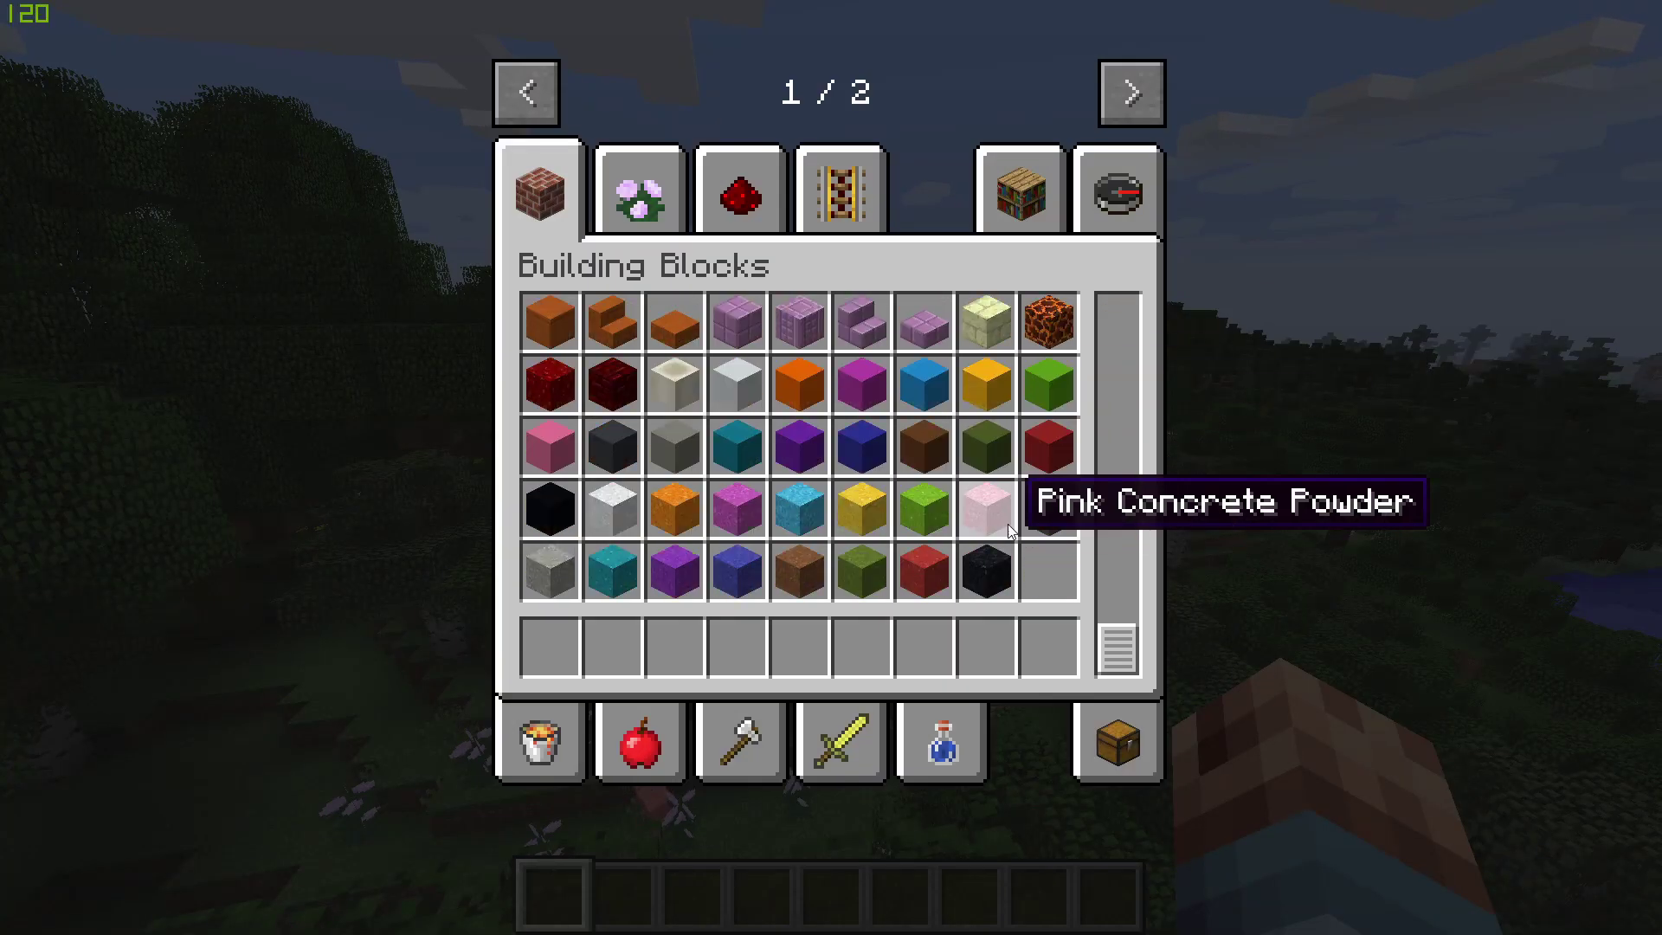
{"action": "scroll", "coordinate": [1013, 545], "scroll_direction": "up", "scroll_amount": 20}
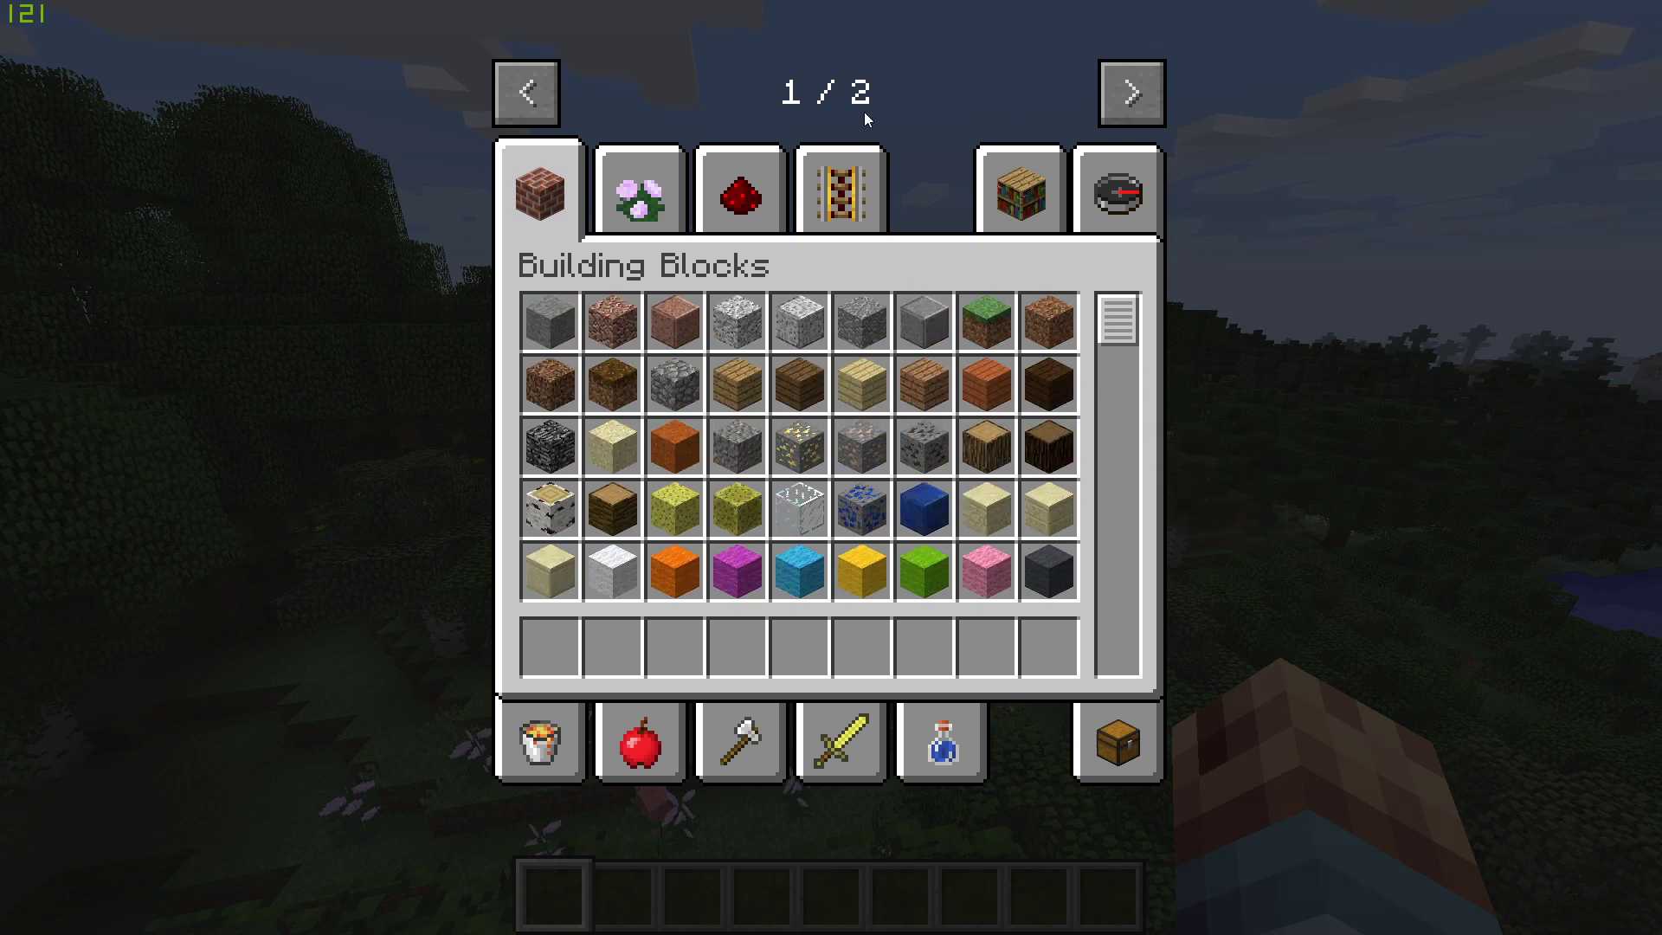
{"action": "left_click", "coordinate": [641, 192]}
{"action": "left_click", "coordinate": [740, 192]}
{"action": "left_click", "coordinate": [844, 188]}
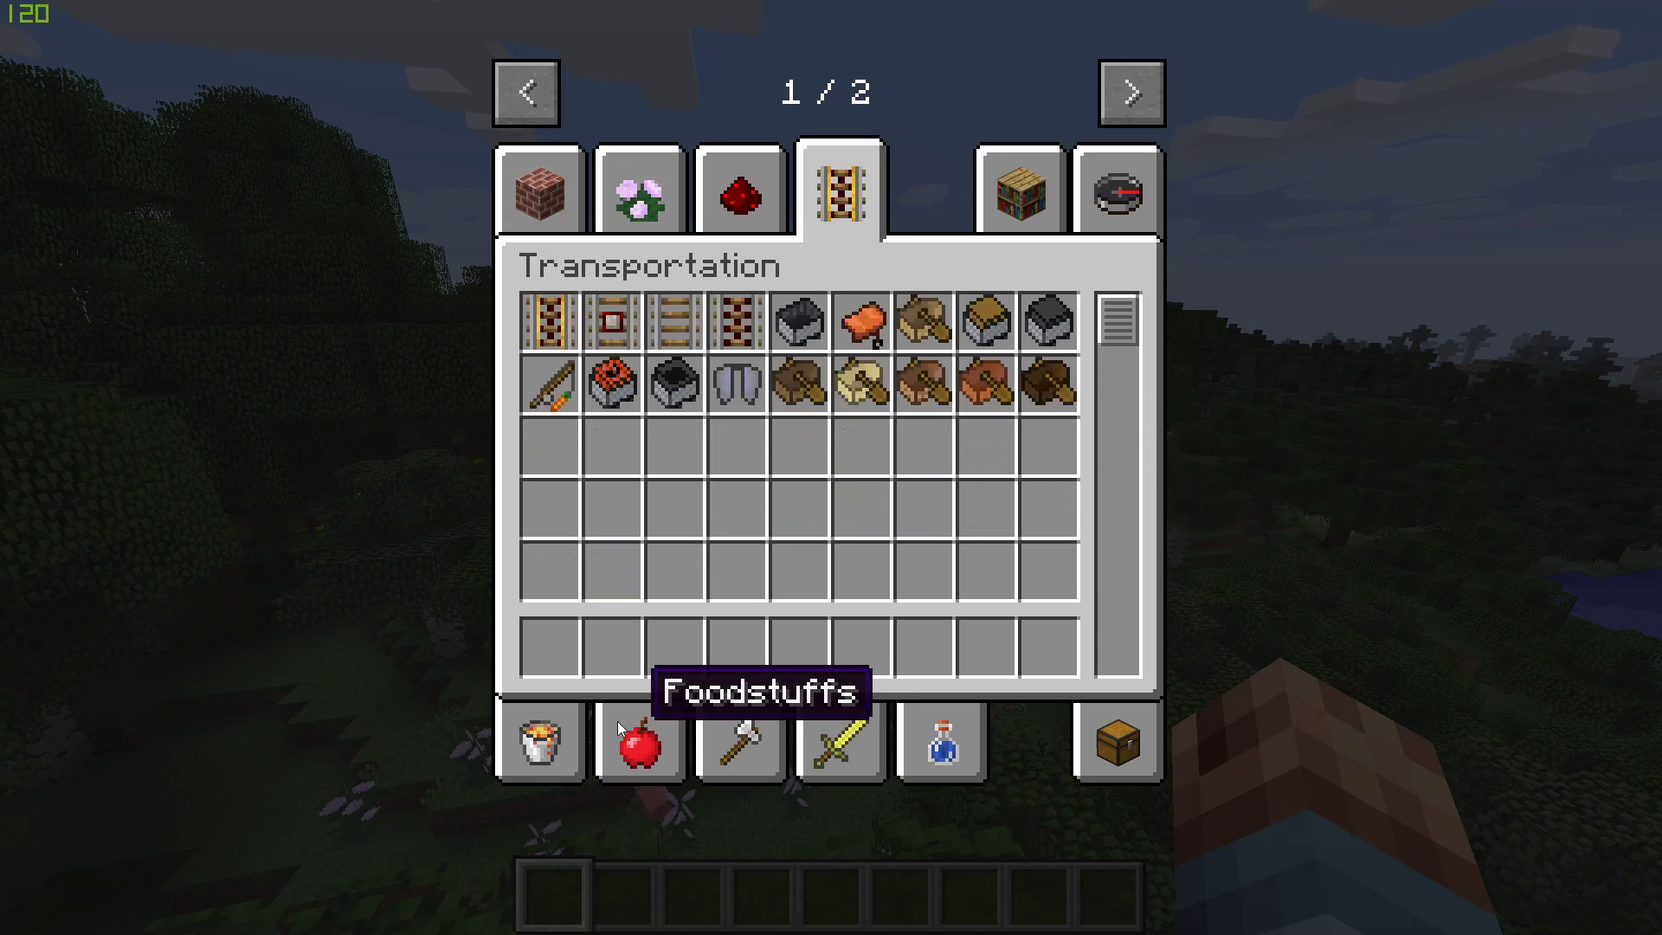
{"action": "left_click", "coordinate": [629, 742]}
{"action": "left_click", "coordinate": [628, 746]}
{"action": "left_click", "coordinate": [740, 743]}
{"action": "left_click", "coordinate": [842, 741]}
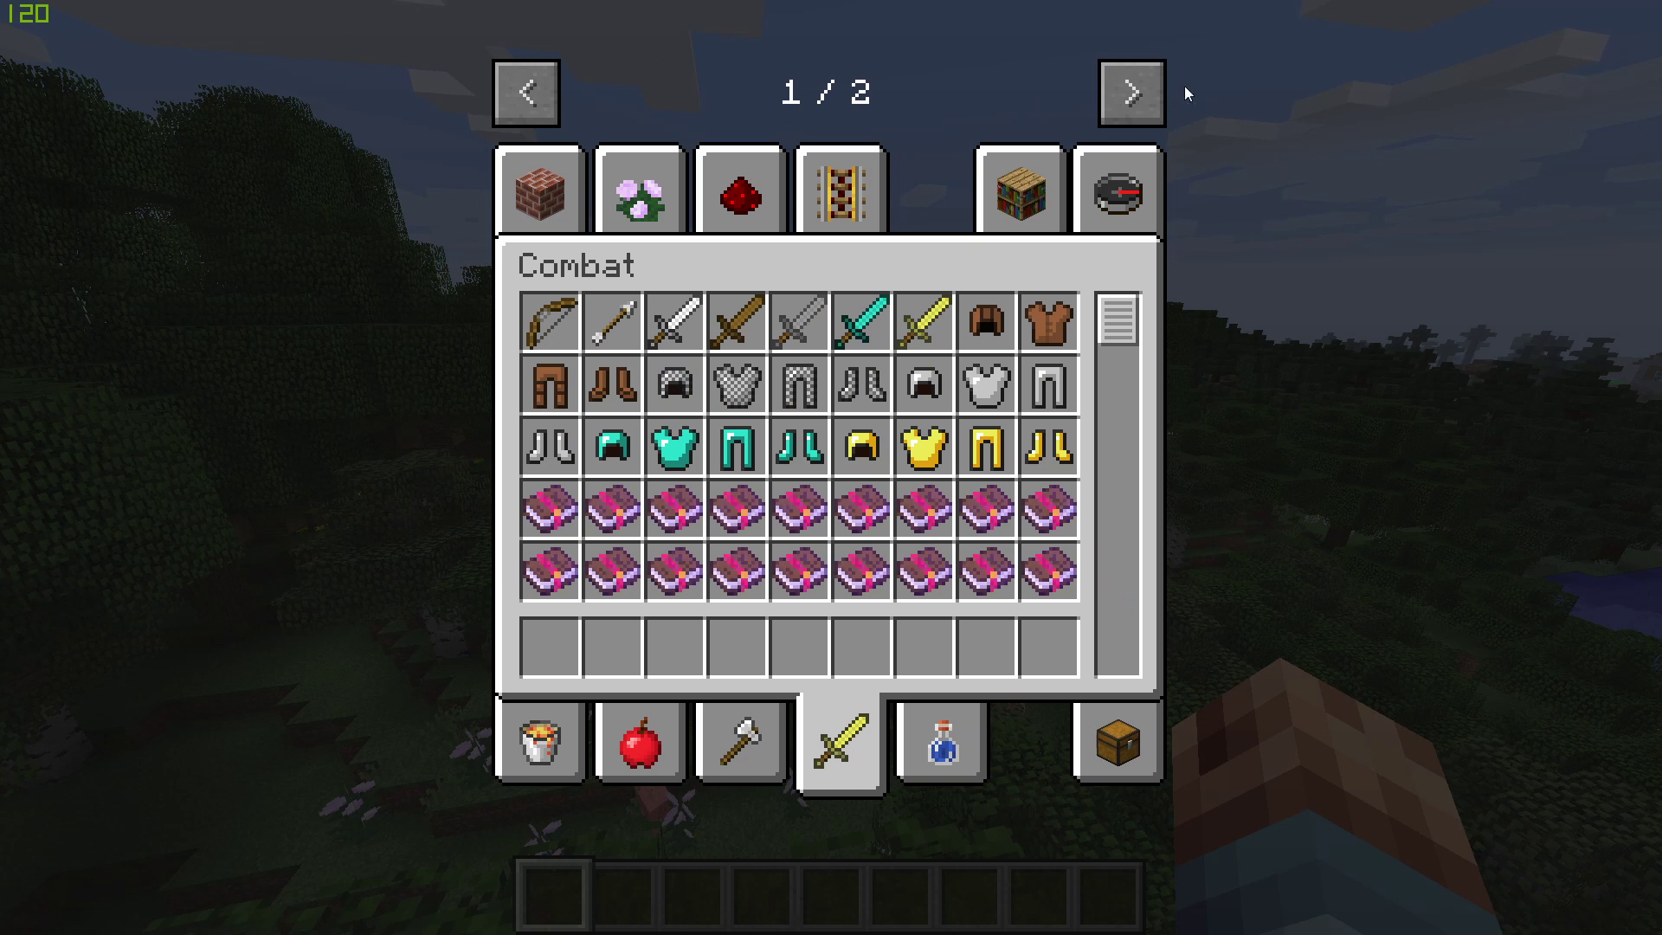
Put a Red Obsidian Shulker Box from the Iron Chests category on the second inventory page into the first hotbar slot.
{"action": "left_click", "coordinate": [1148, 91]}
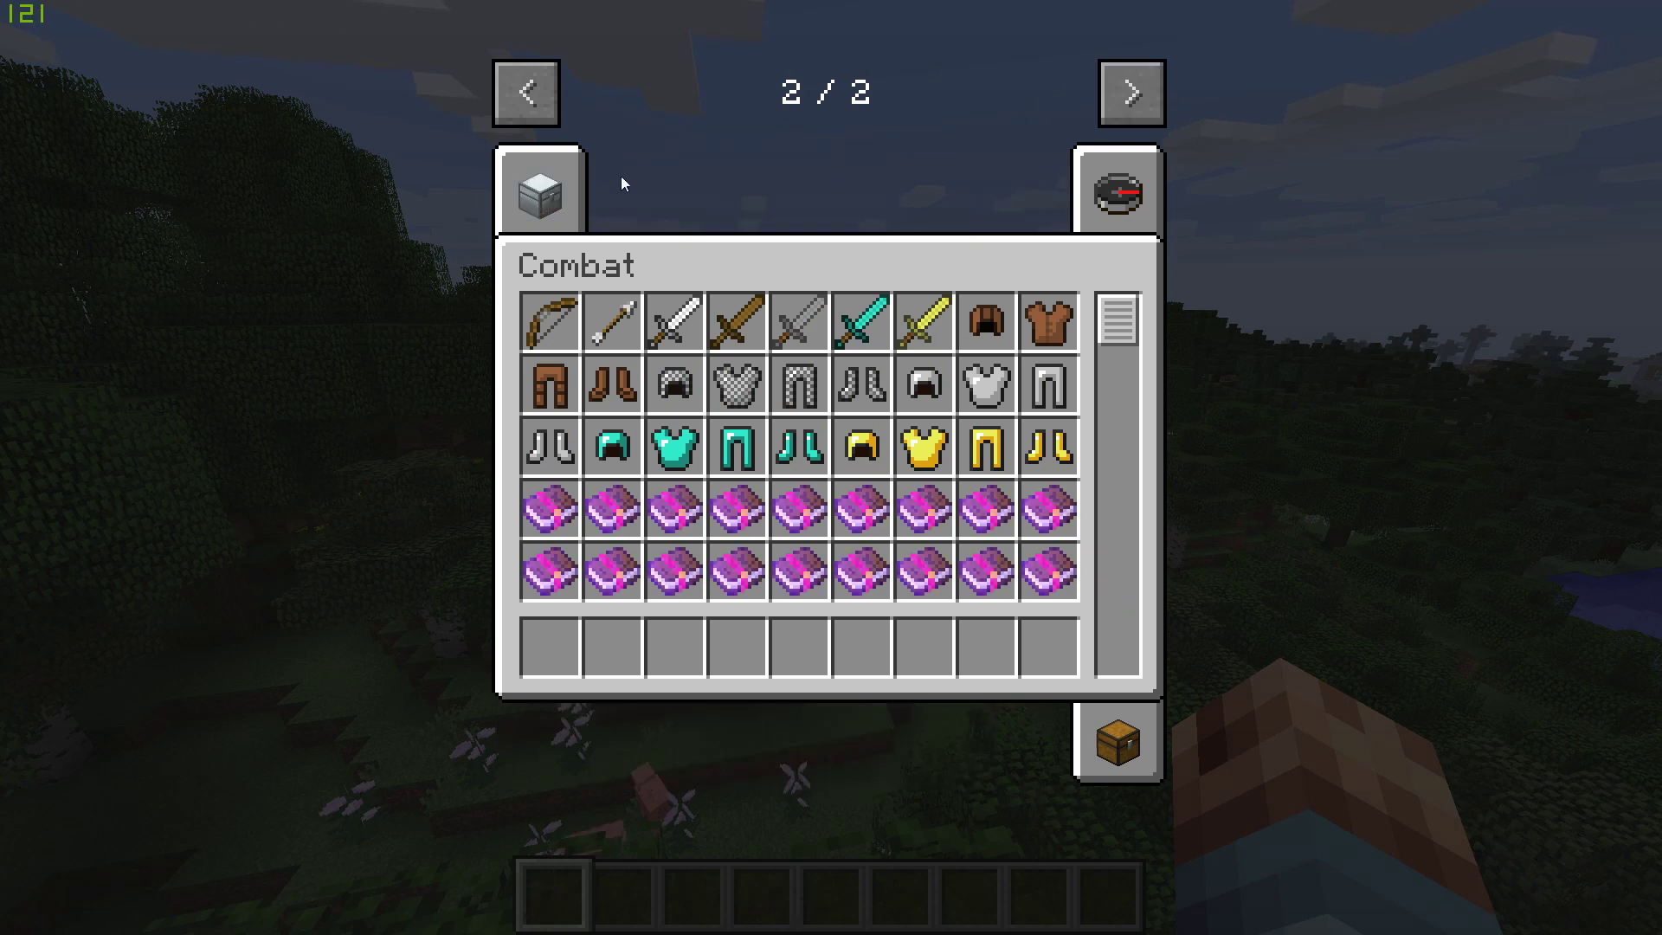
{"action": "left_click", "coordinate": [578, 180]}
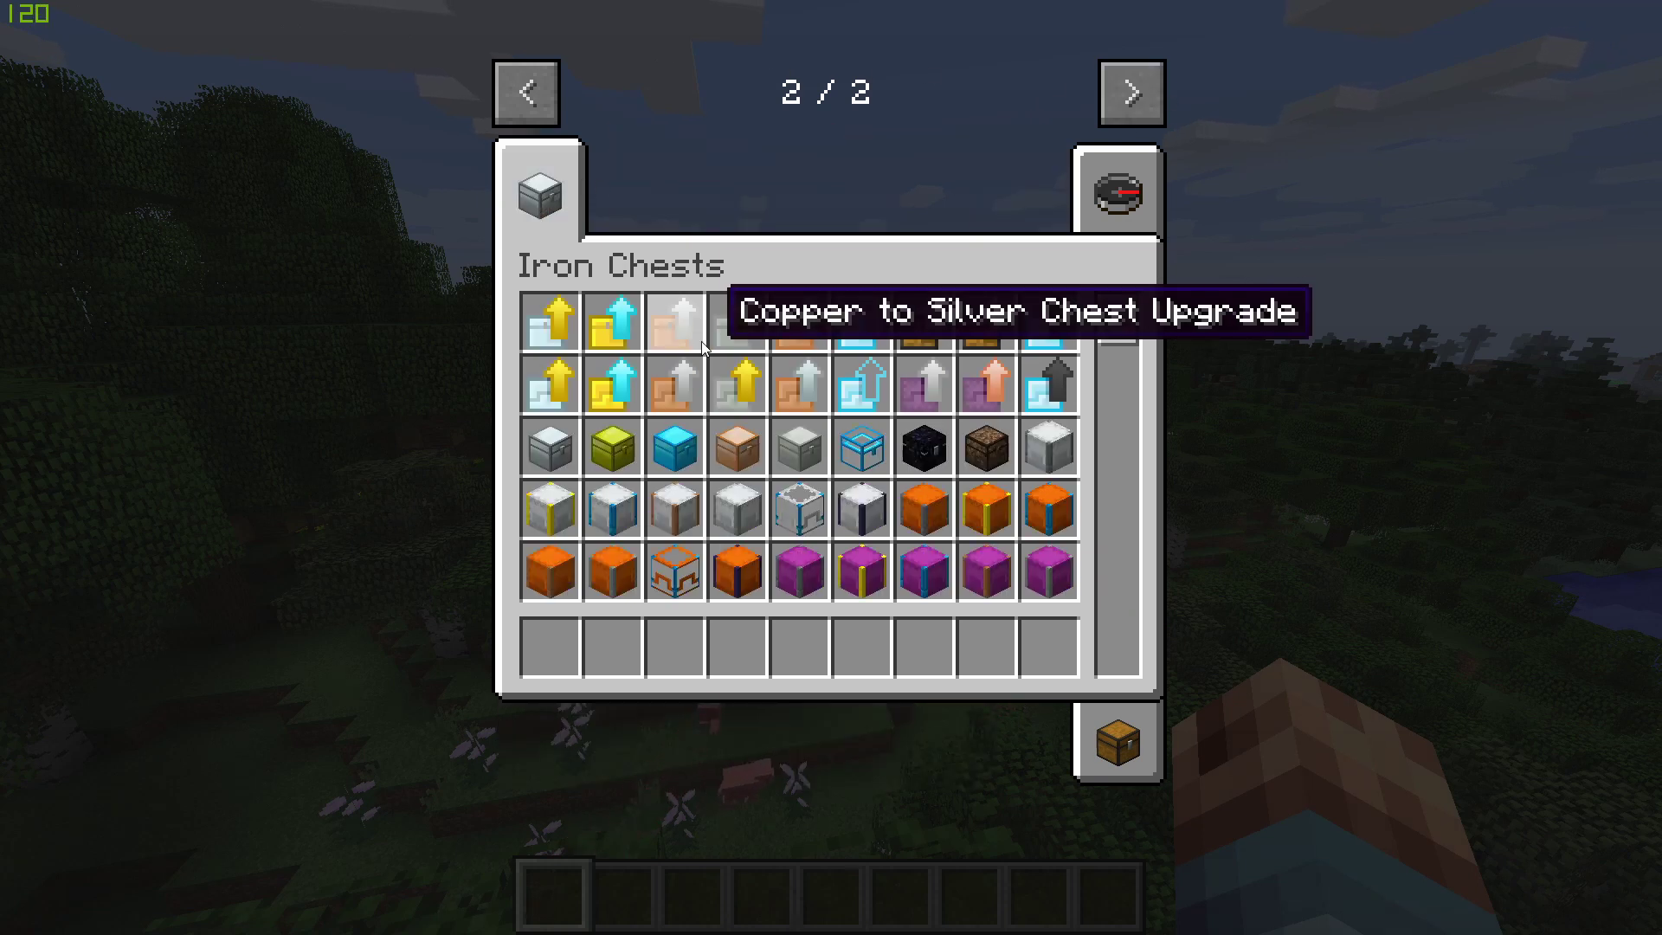
{"action": "scroll", "coordinate": [890, 501], "scroll_direction": "down", "scroll_amount": 10}
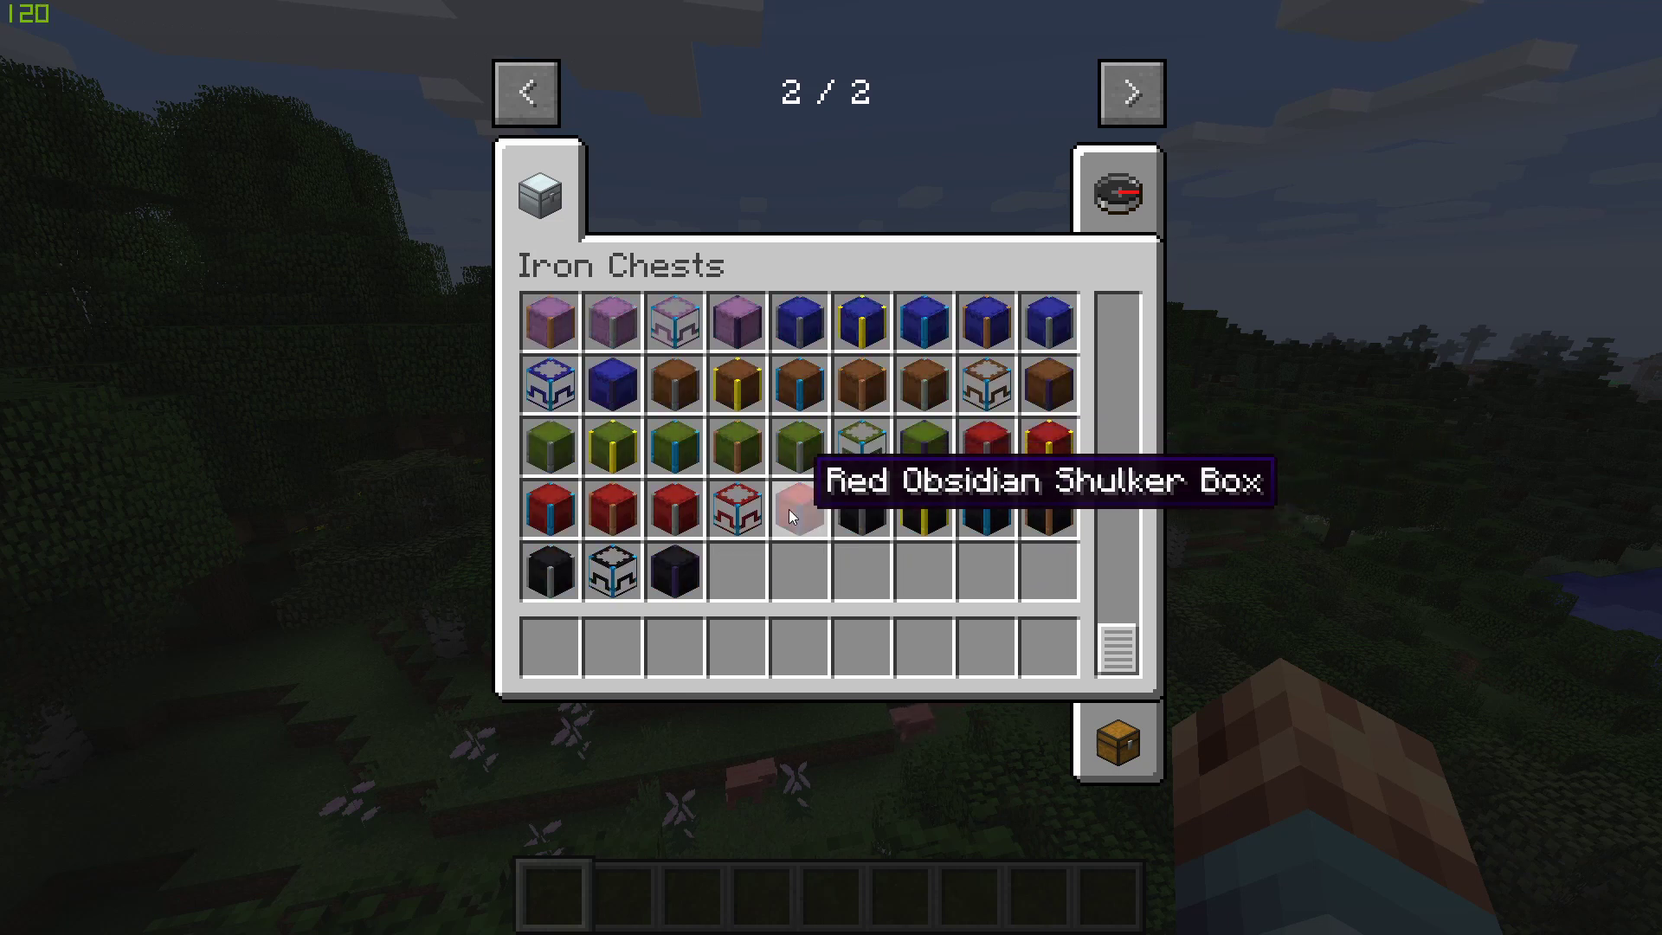
{"action": "left_click", "coordinate": [789, 516]}
{"action": "left_click", "coordinate": [551, 647]}
{"action": "key", "text": "e"}
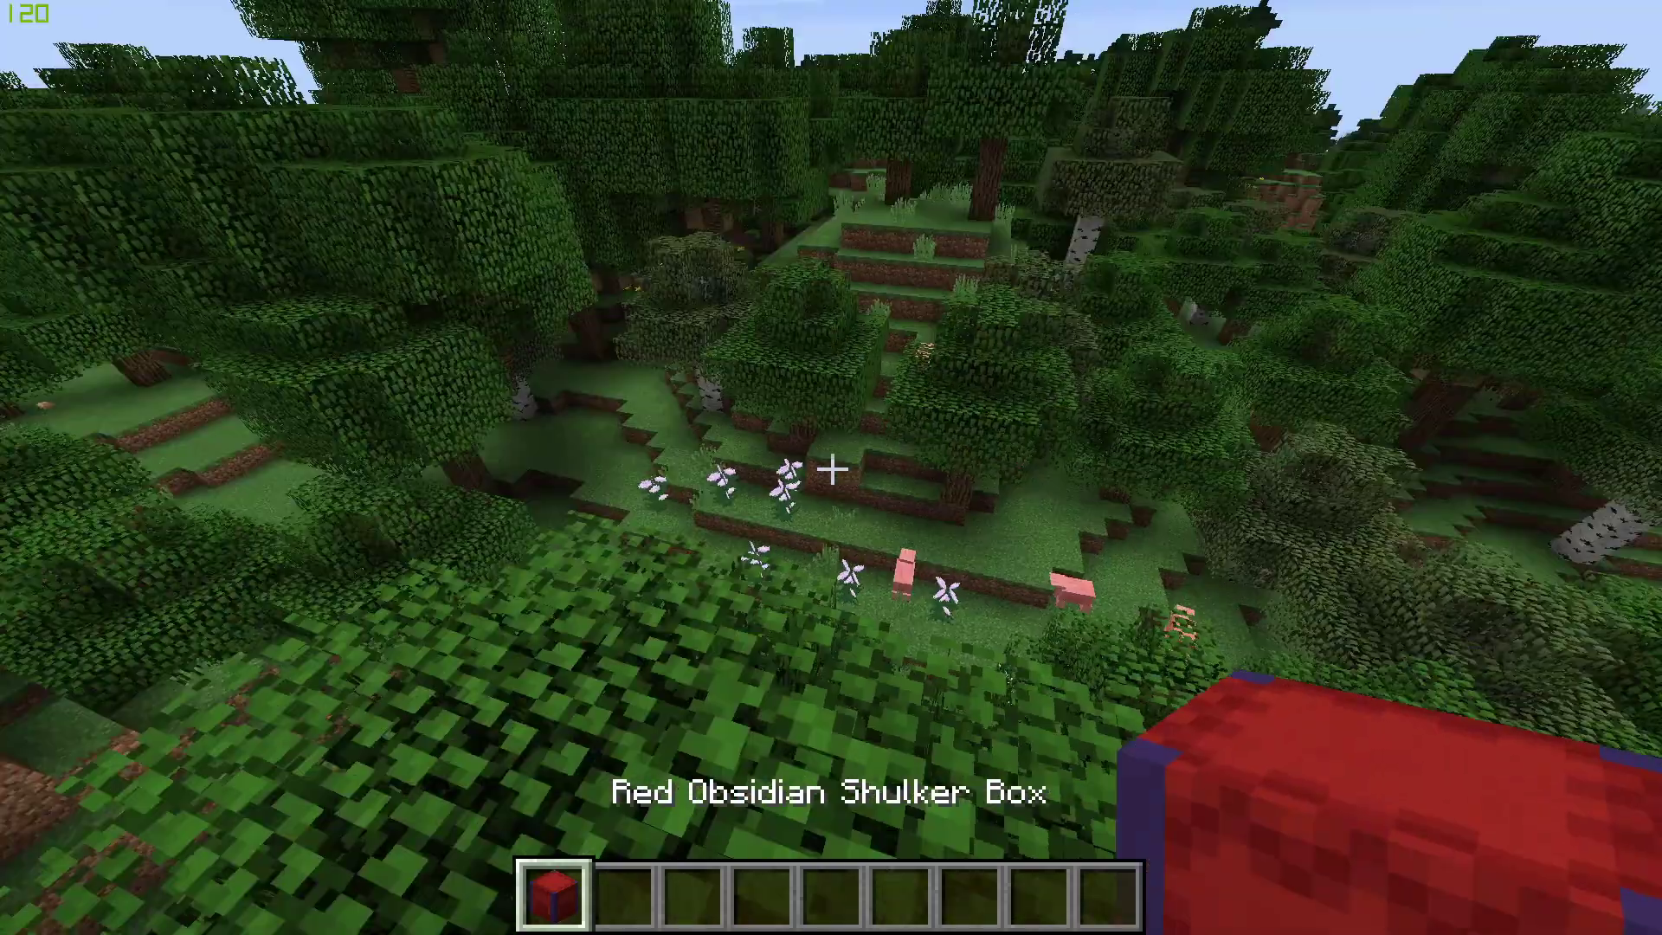
Place the Red Obsidian Shulker Box on the treetop to inspect its storage grid, and break the placed box.
{"action": "right_click", "coordinate": [831, 468]}
{"action": "right_click", "coordinate": [832, 467]}
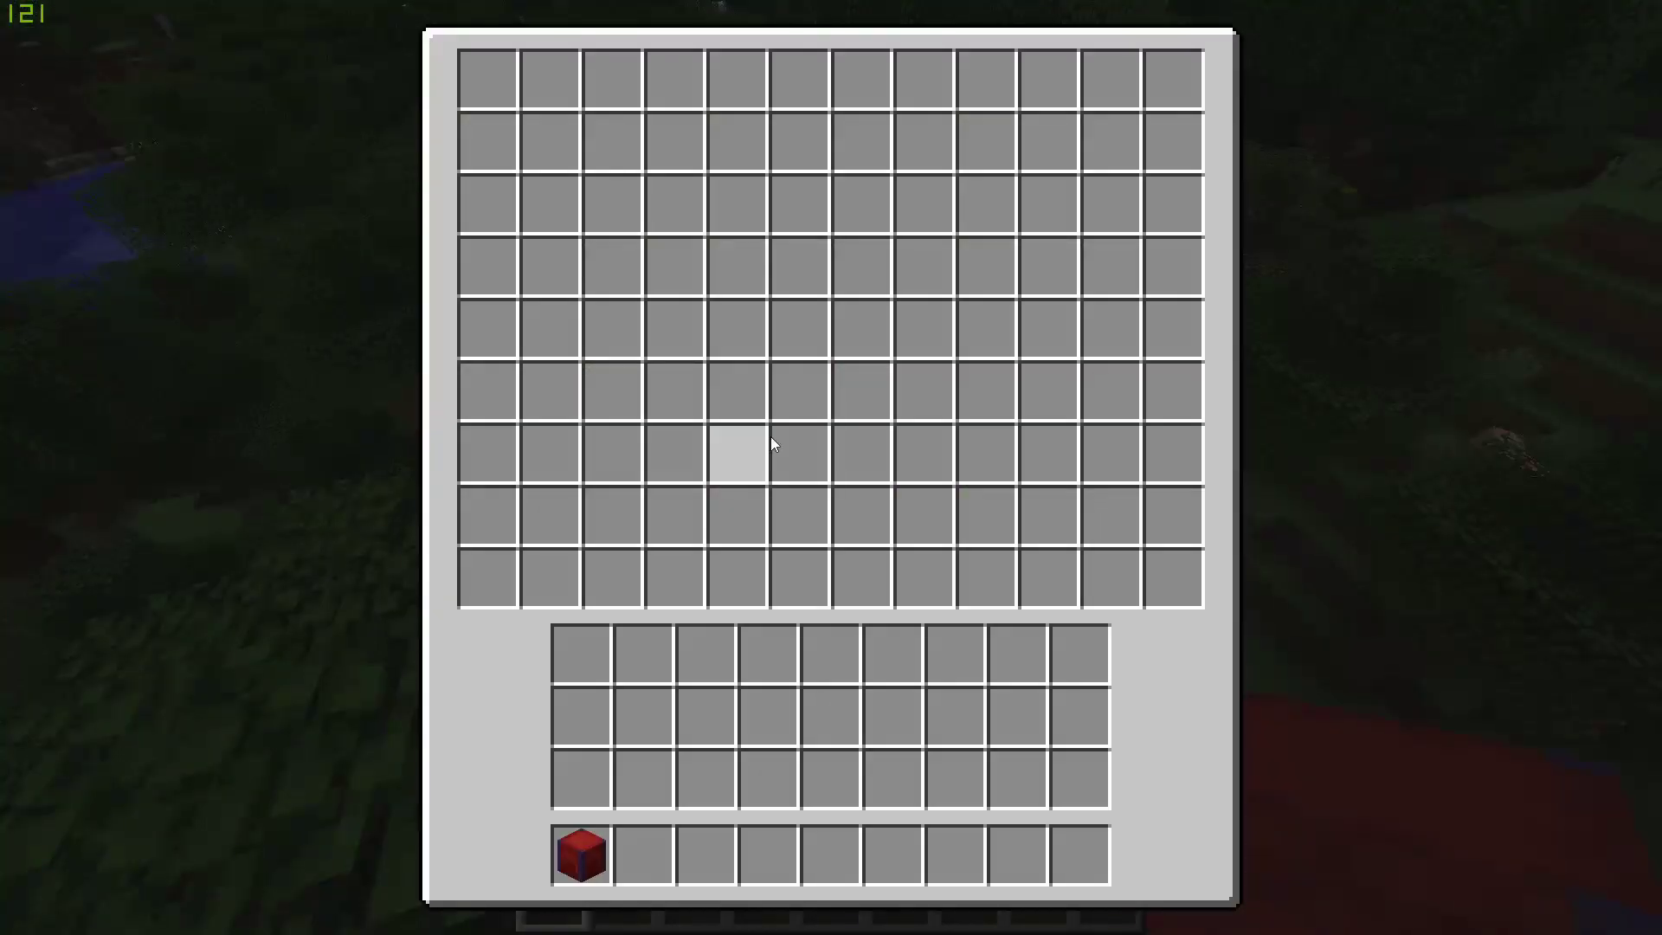
{"action": "key", "text": "e"}
{"action": "left_click", "coordinate": [831, 468]}
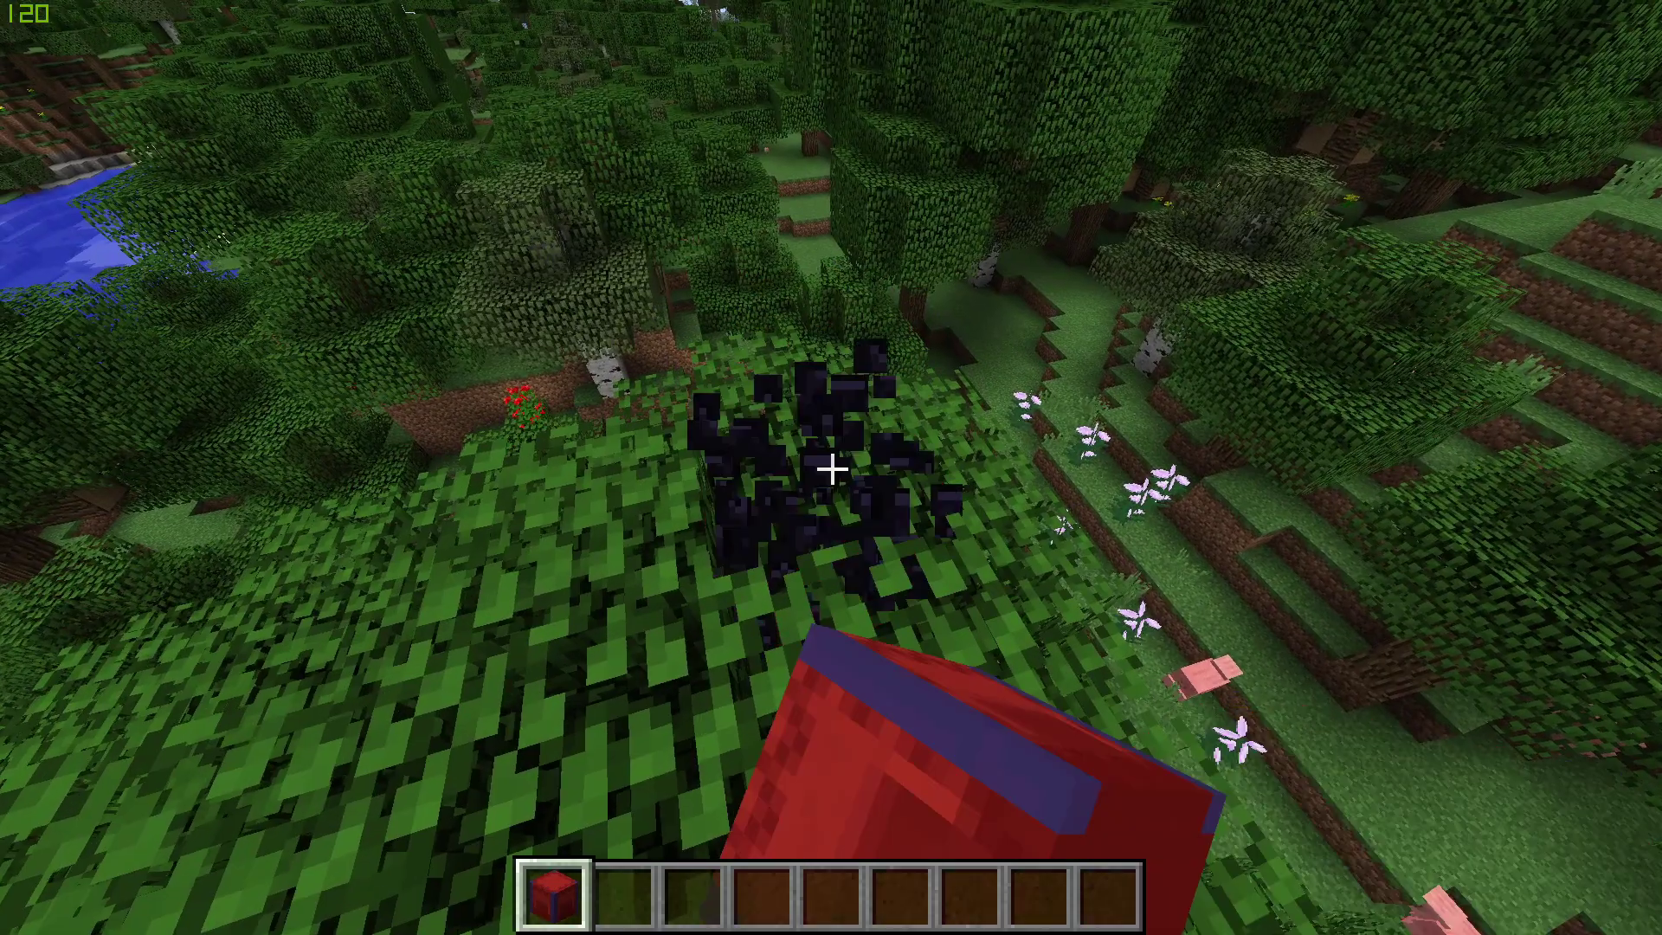
Switch to the front-facing third-person view with the second hotbar slot selected and fly up above the forest.
{"action": "key", "text": "F5"}
{"action": "key", "text": "F5"}
{"action": "key", "text": "2"}
{"action": "key", "text": "space"}
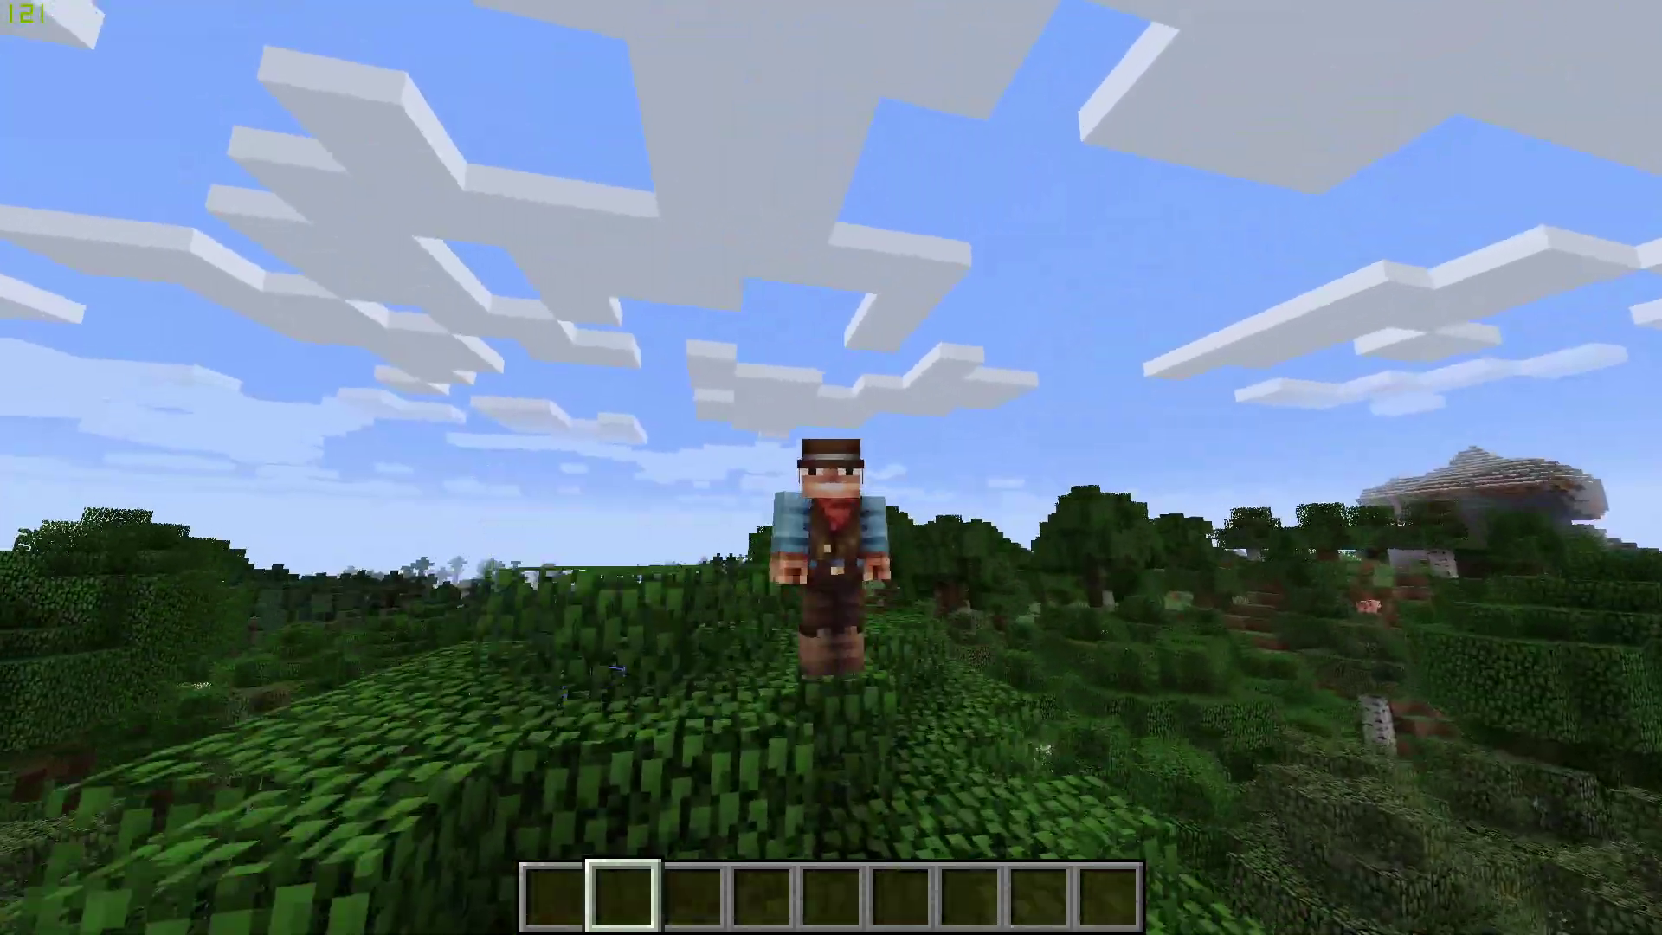
{"action": "key", "text": "space"}
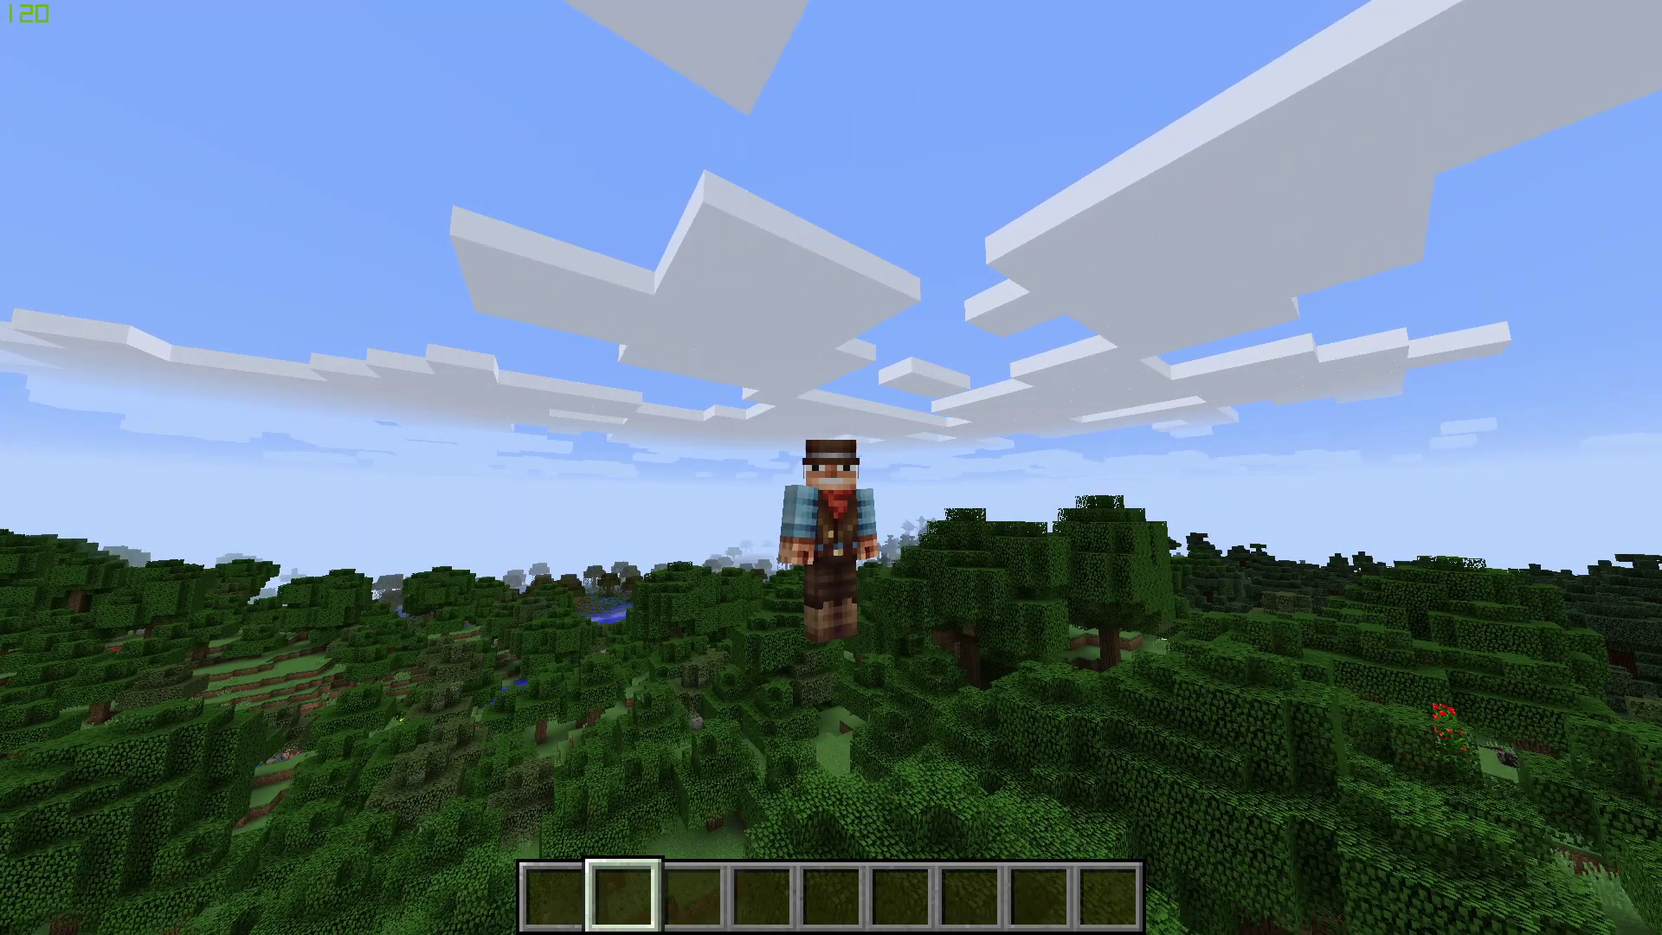
{"action": "mouse_move", "coordinate": [831, 468]}
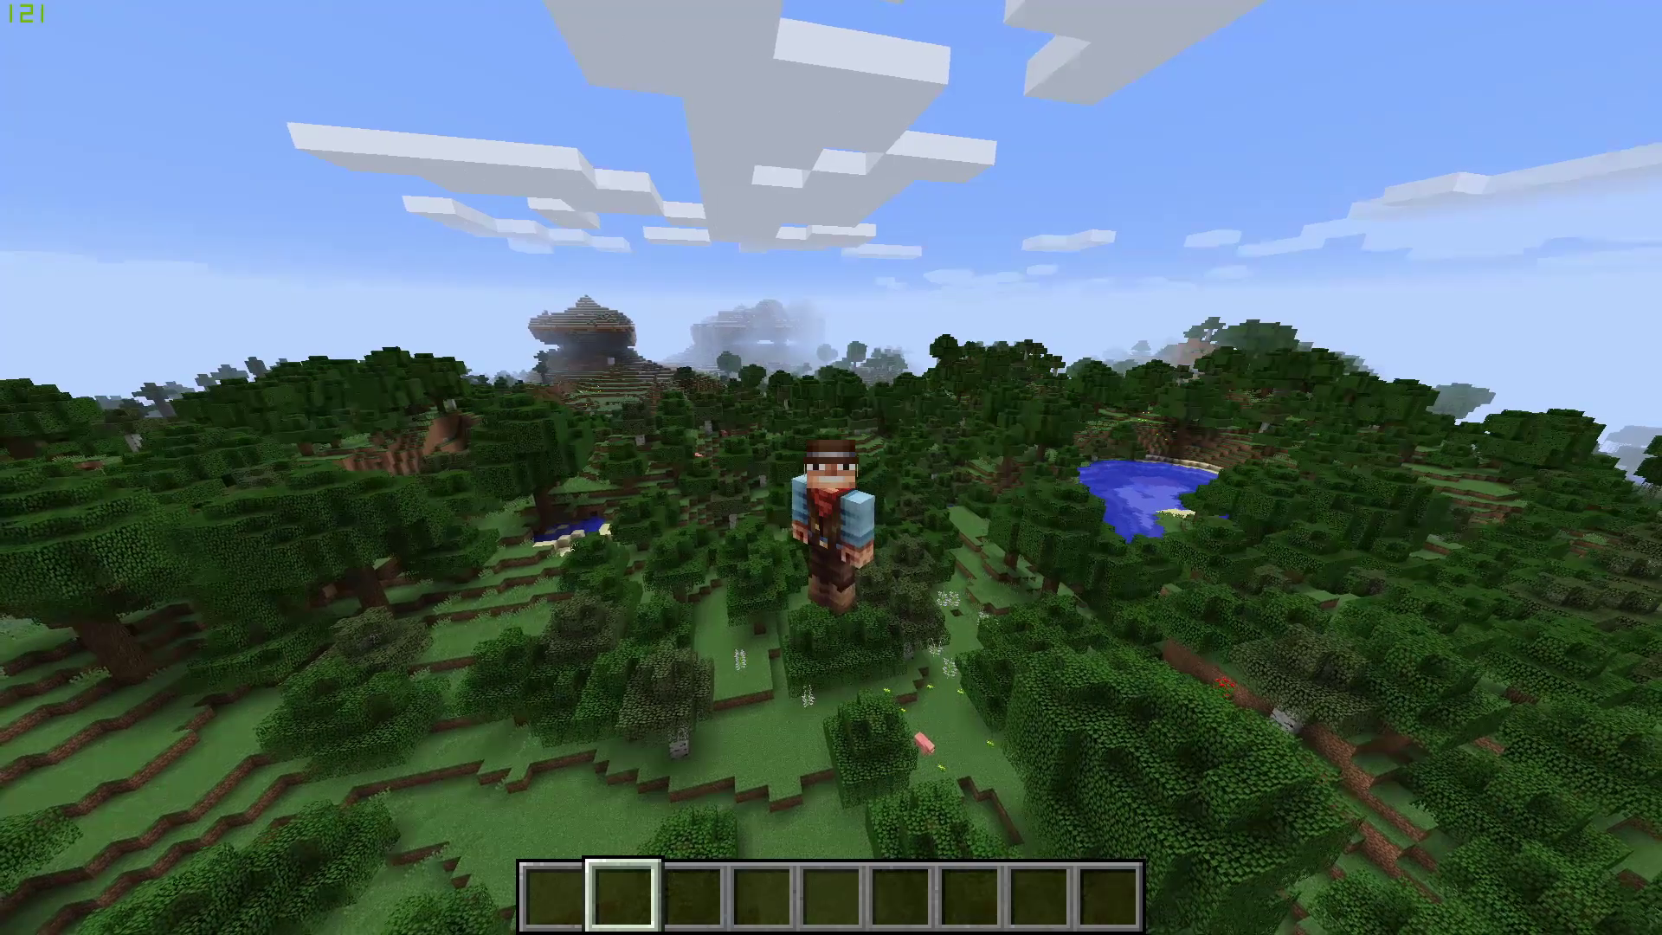